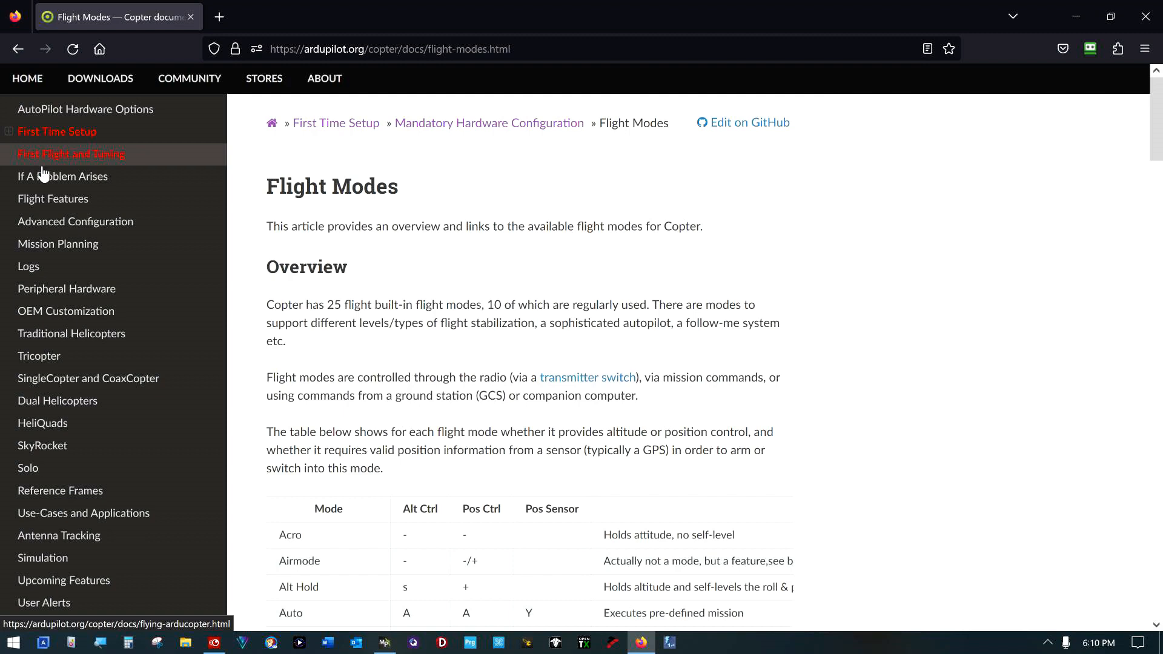
- Open the Tuning topic within First Flight and Tuning in the Copter documentation and collapse its subtopics
scroll(103, 503, "up", 3)
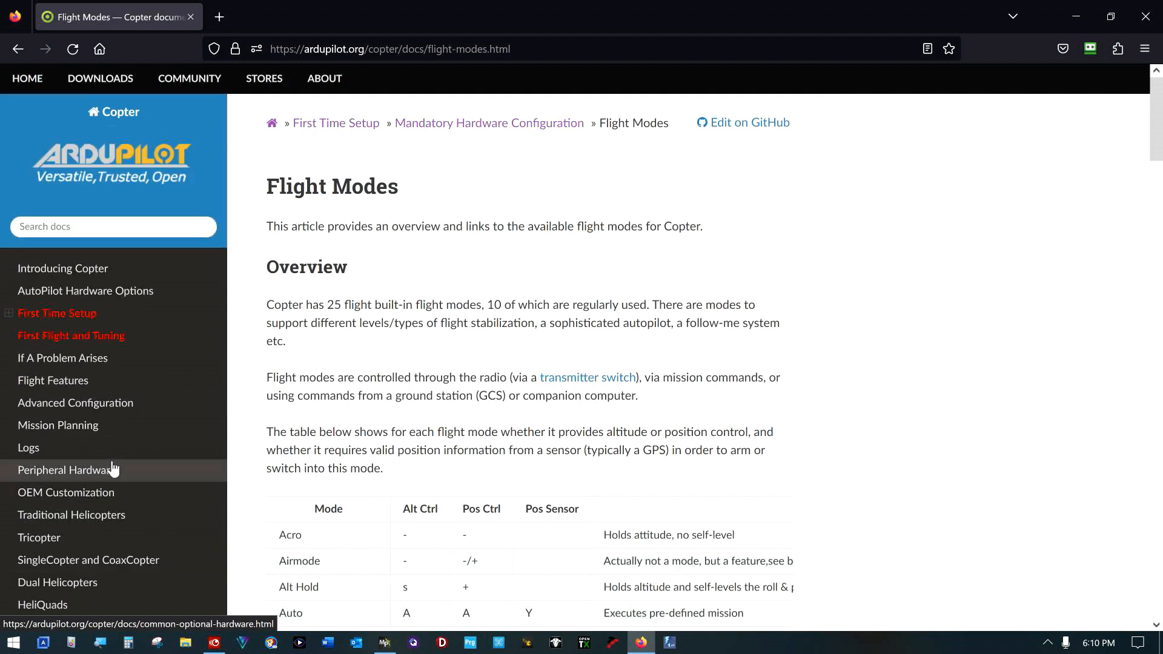
left_click(42, 339)
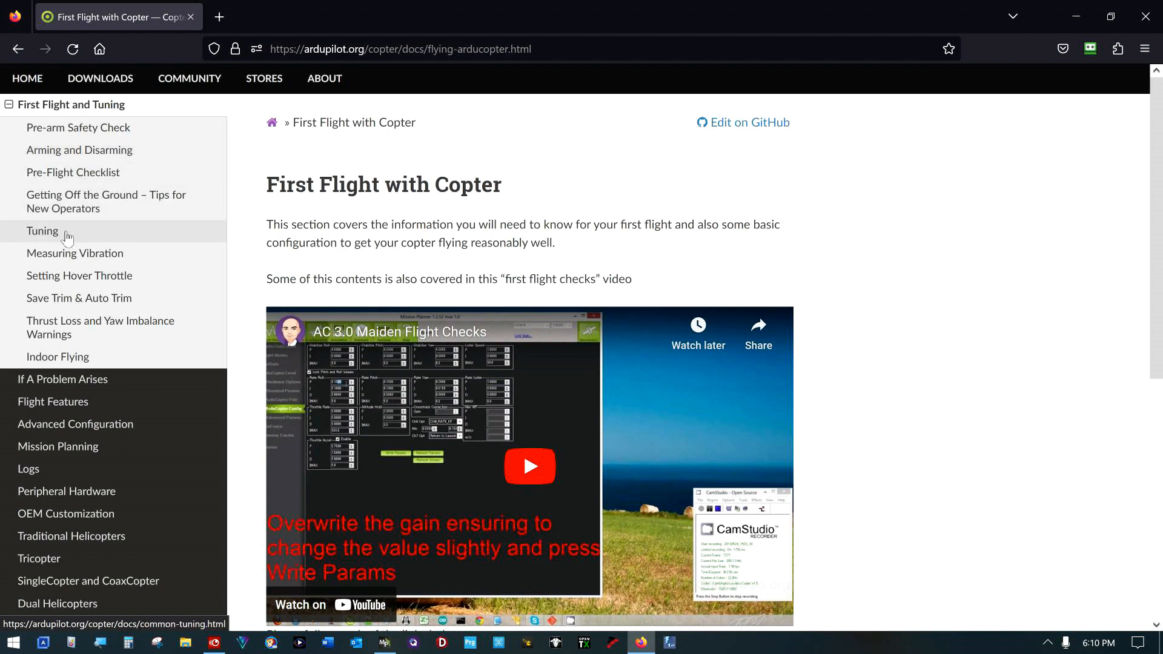
left_click(44, 231)
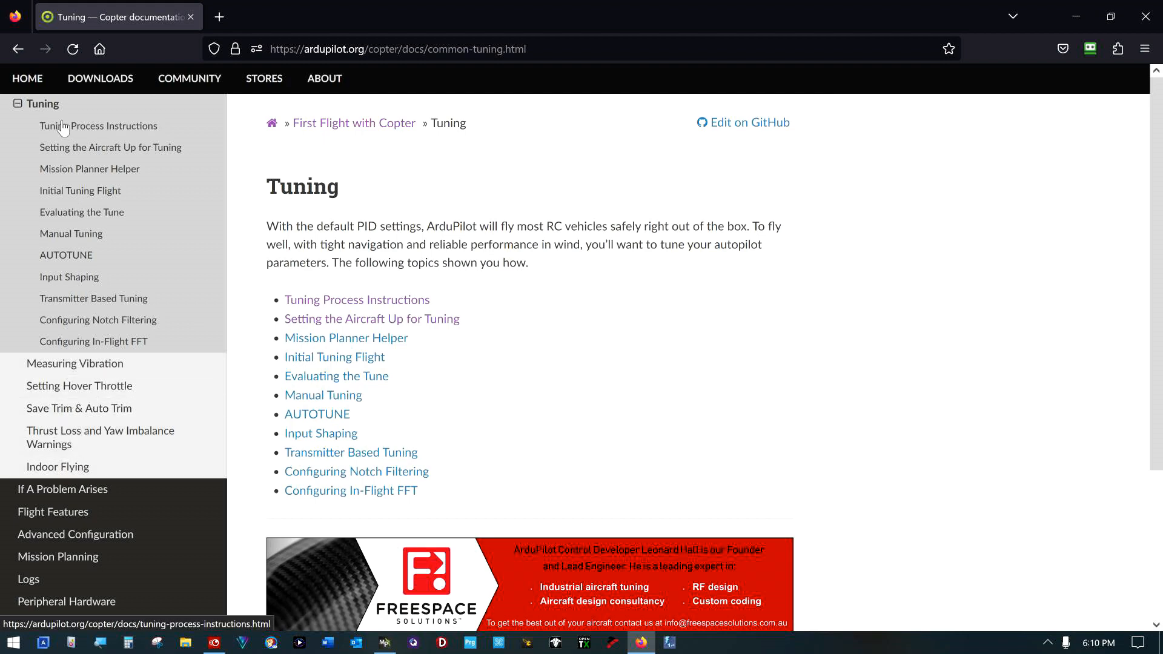
left_click(18, 103)
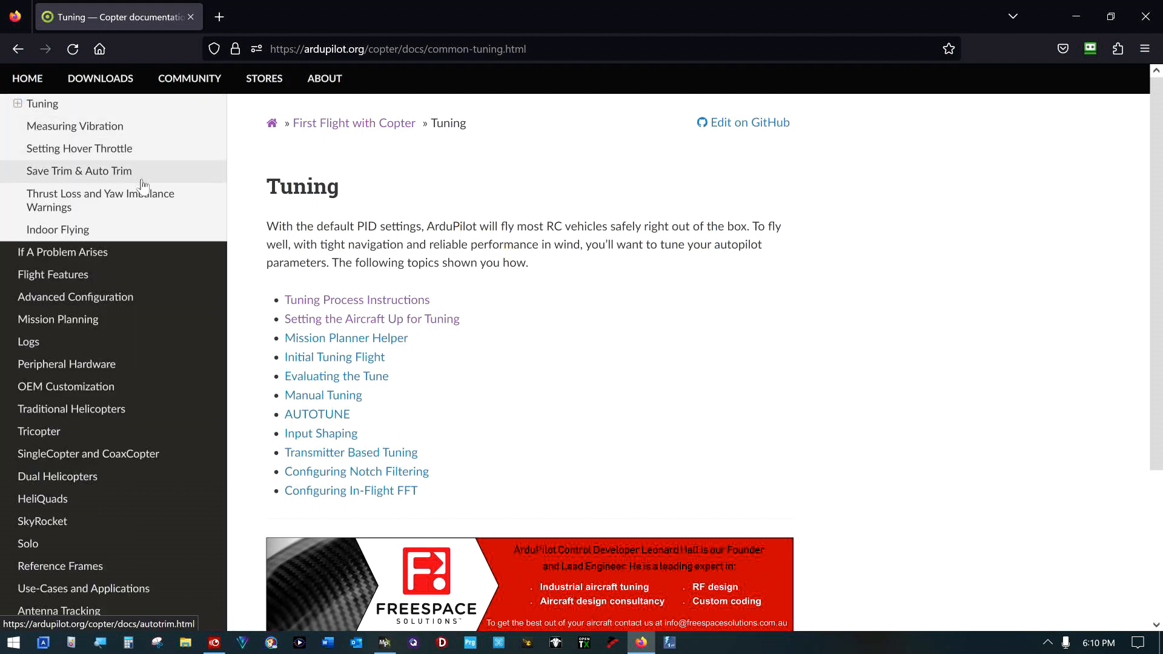
- Go back to the First Flight with Copter page and review its list of topic links
scroll(144, 196, "up", 1)
scroll(144, 197, "up", 3)
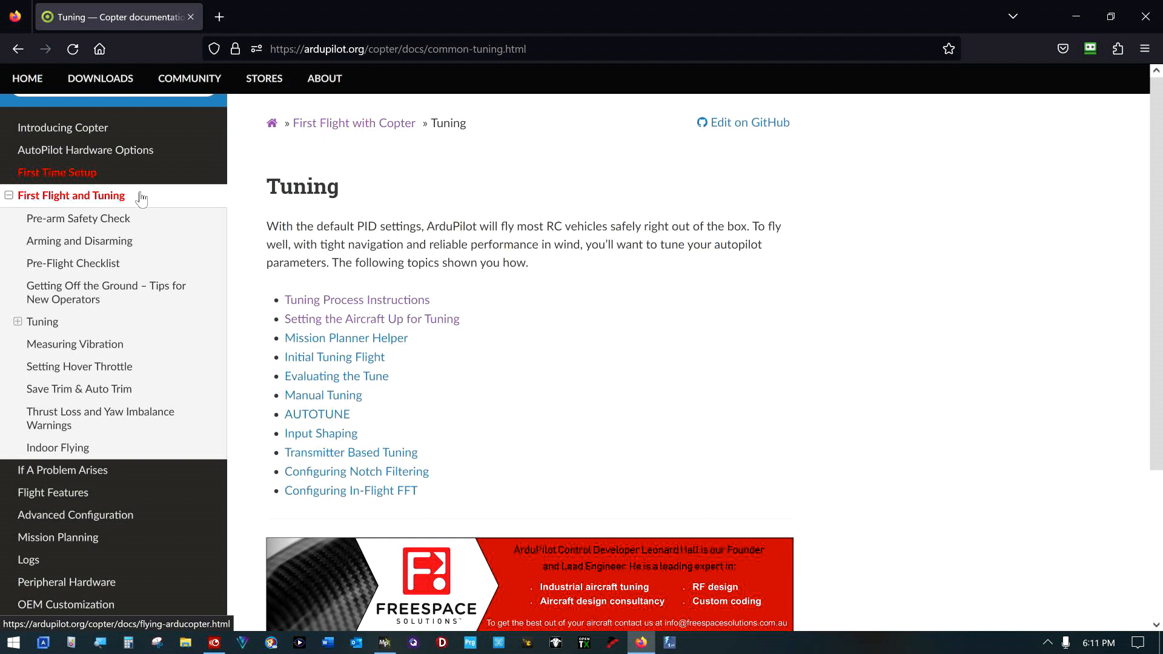
left_click(79, 198)
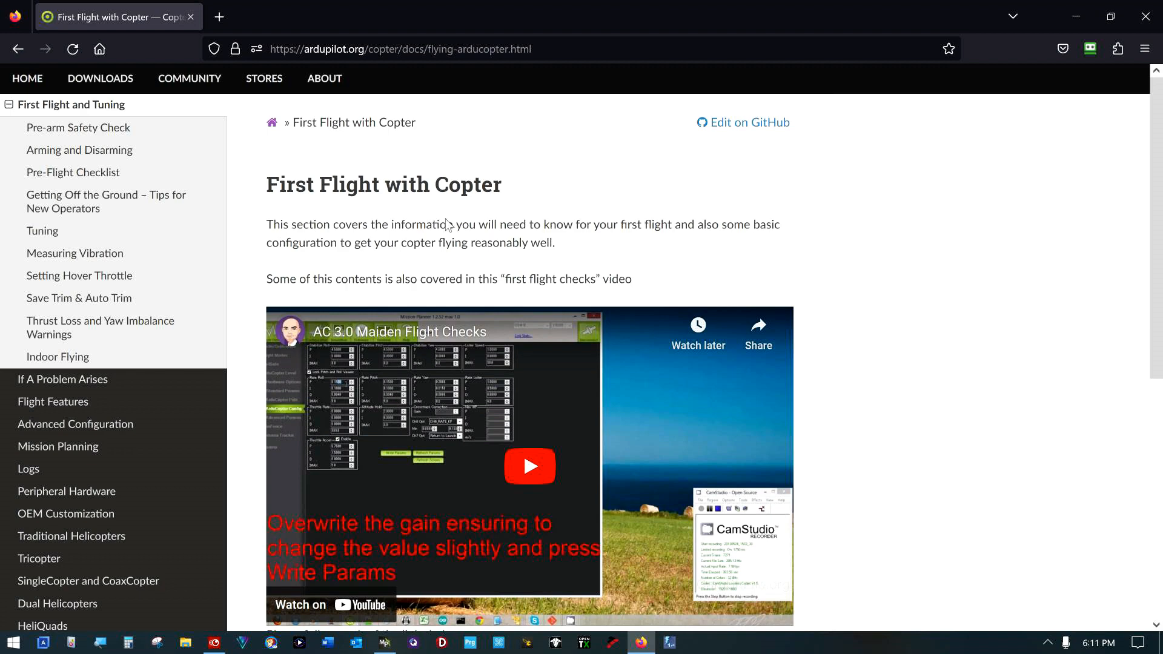
scroll(447, 226, "down", 5)
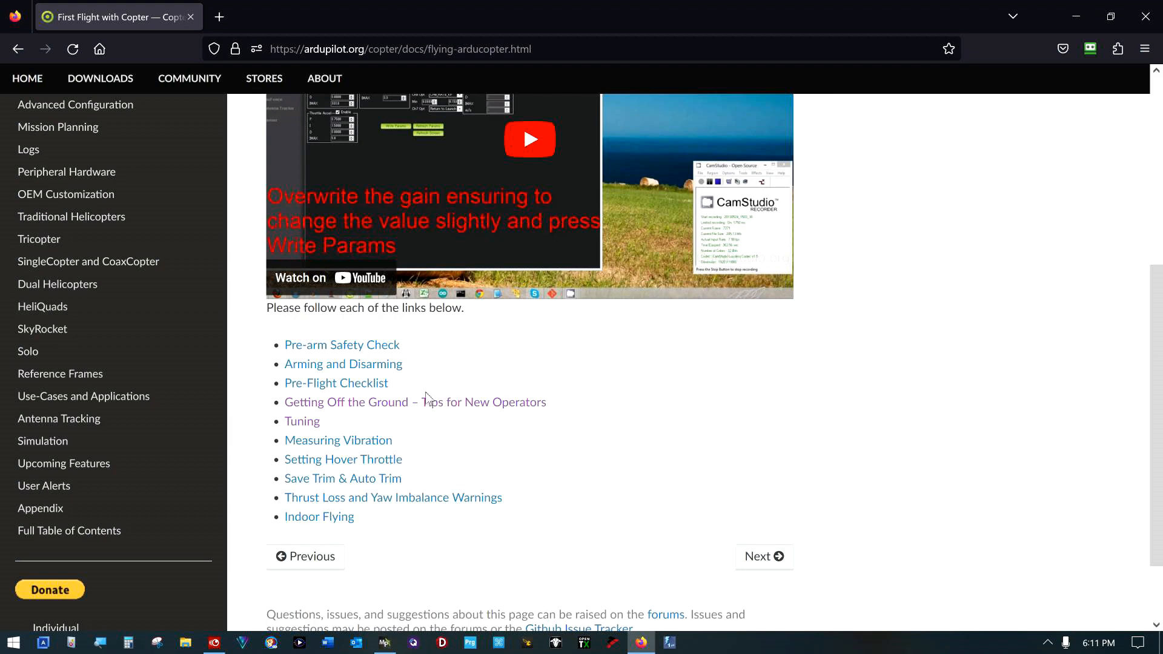
- Switch to Mission Planner, set BATT_CAPACITY to 3500 in the full parameter list, and write the parameters
left_click(385, 642)
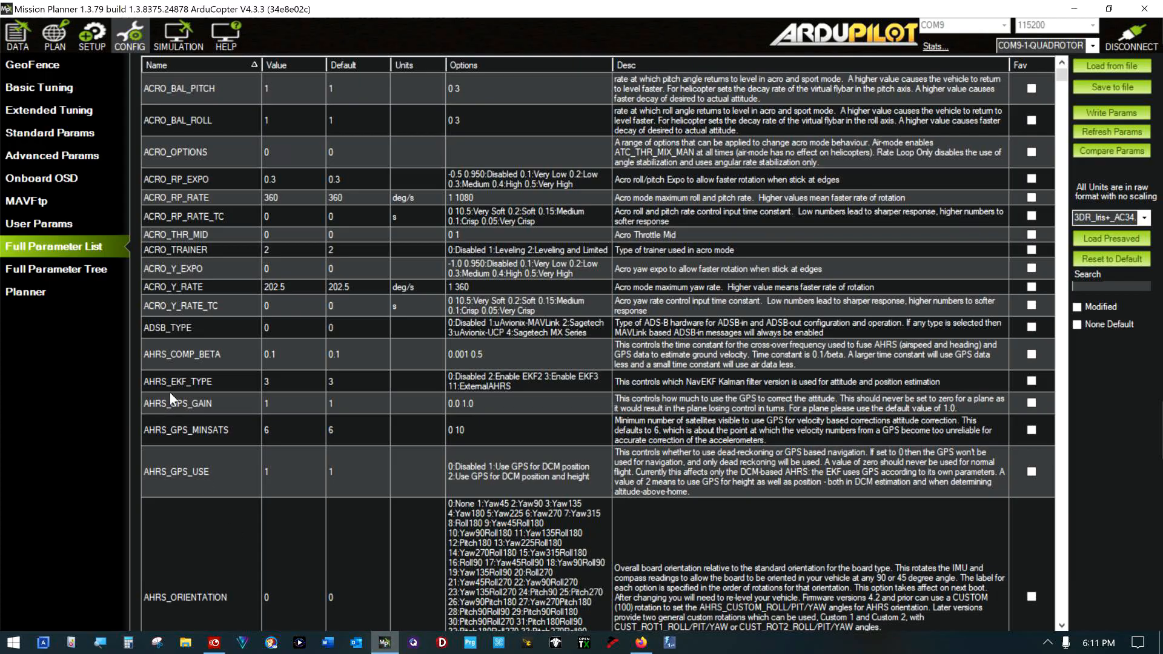
scroll(399, 392, "down", 6)
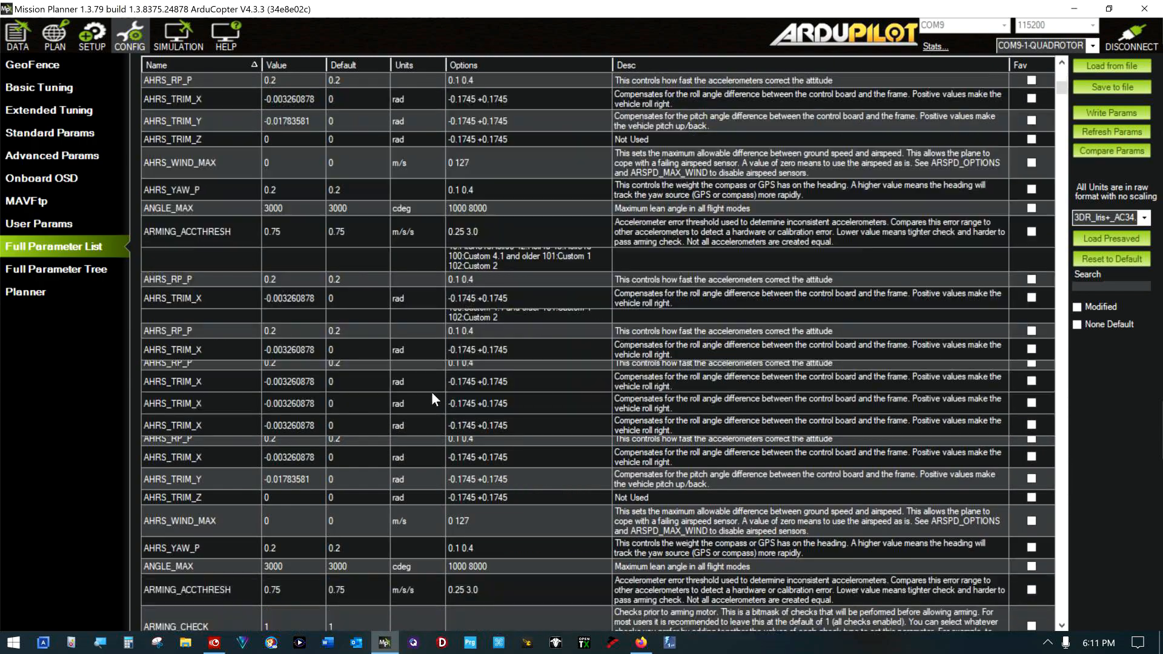
scroll(368, 390, "down", 15)
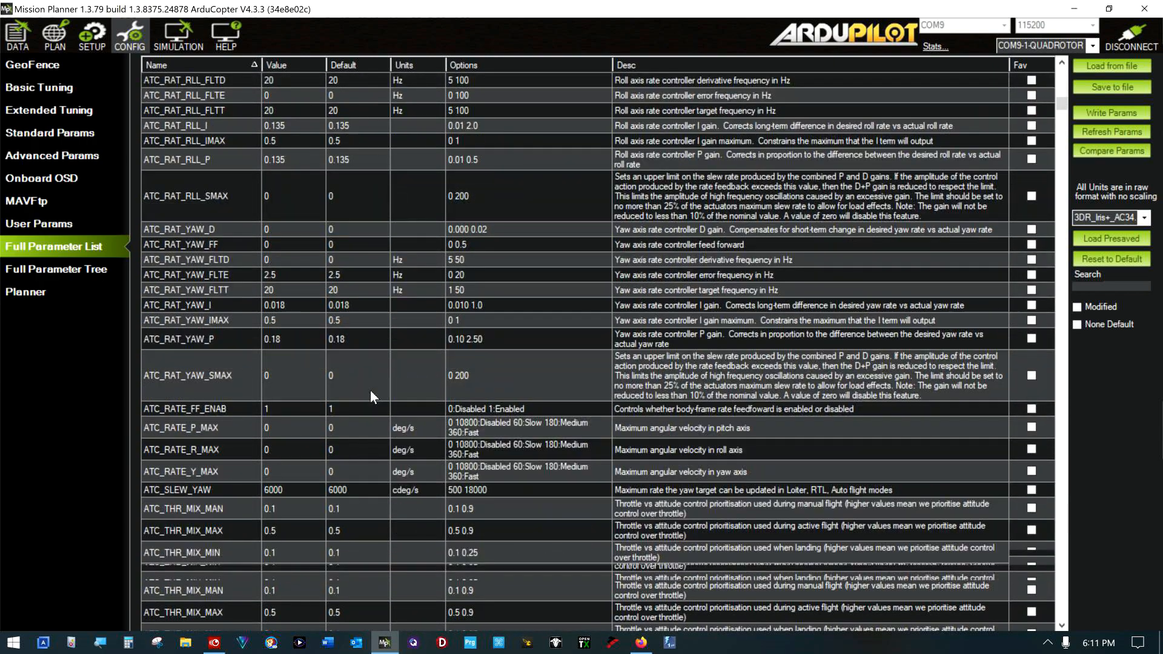
scroll(371, 397, "down", 15)
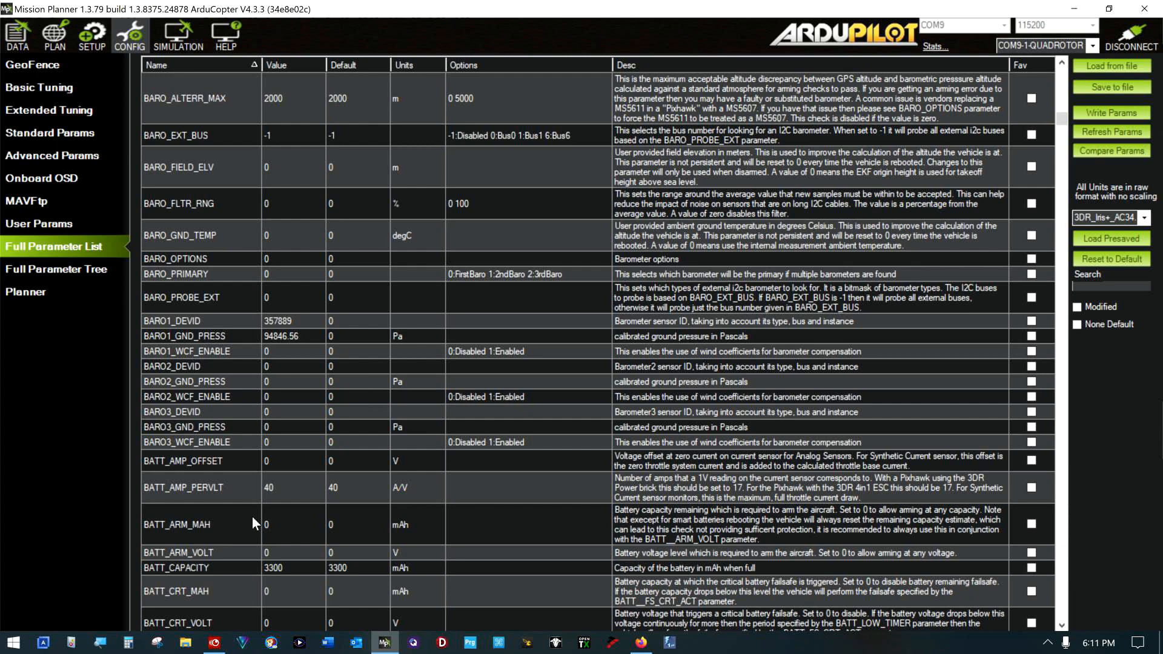
scroll(255, 512, "down", 4)
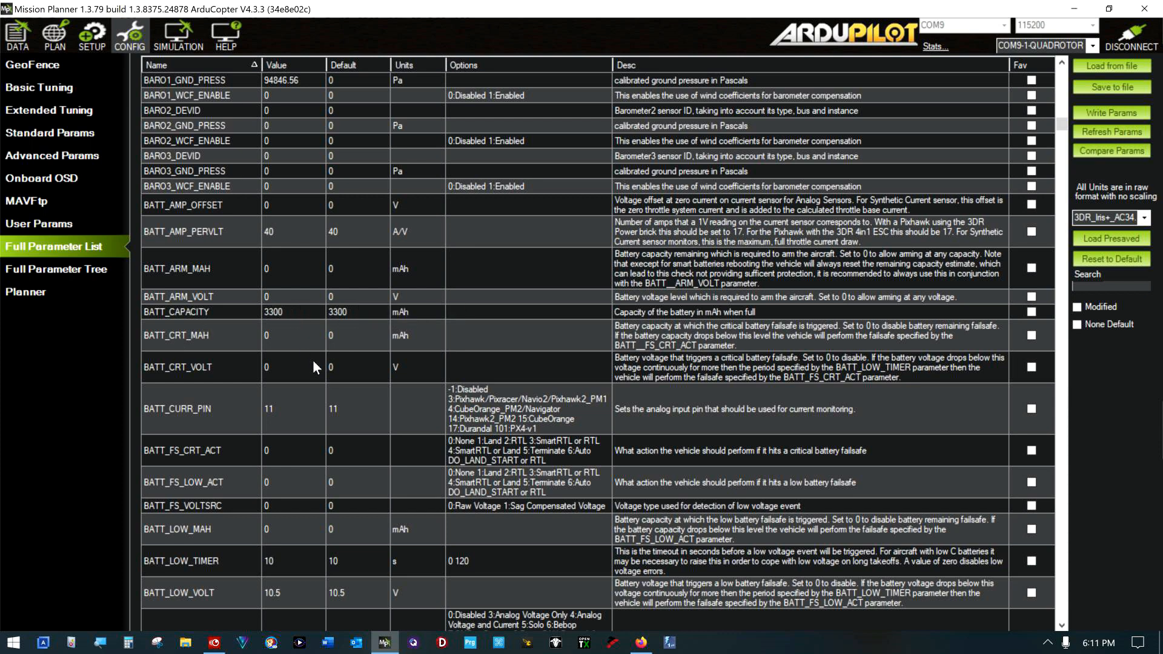
left_click(291, 311)
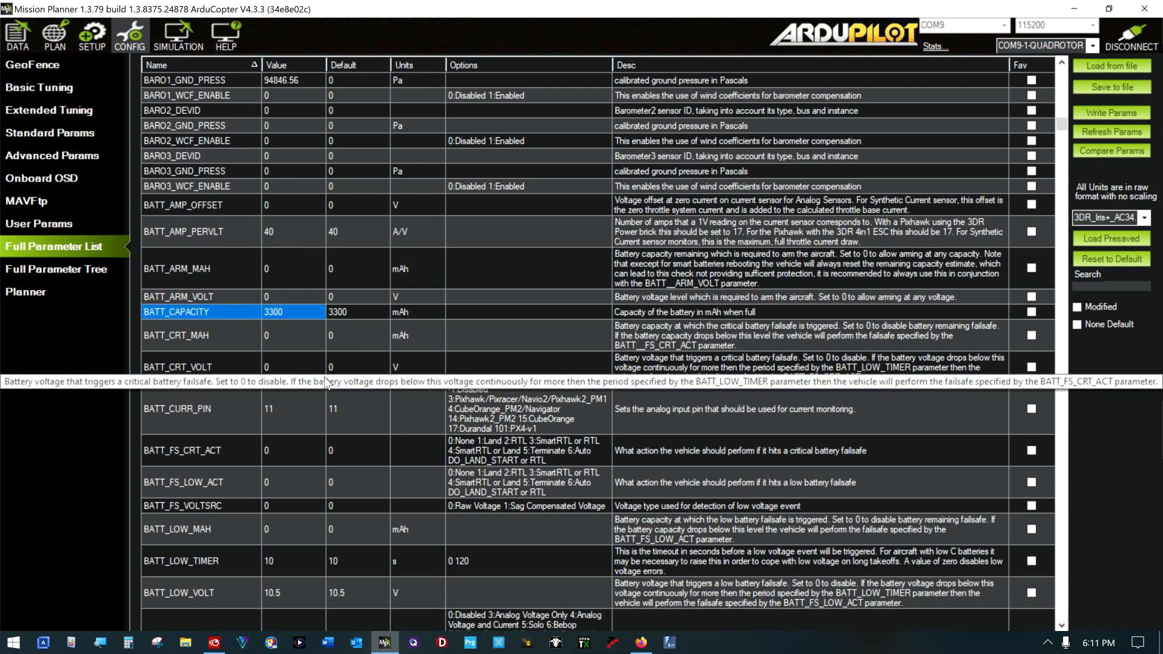
left_click(281, 311)
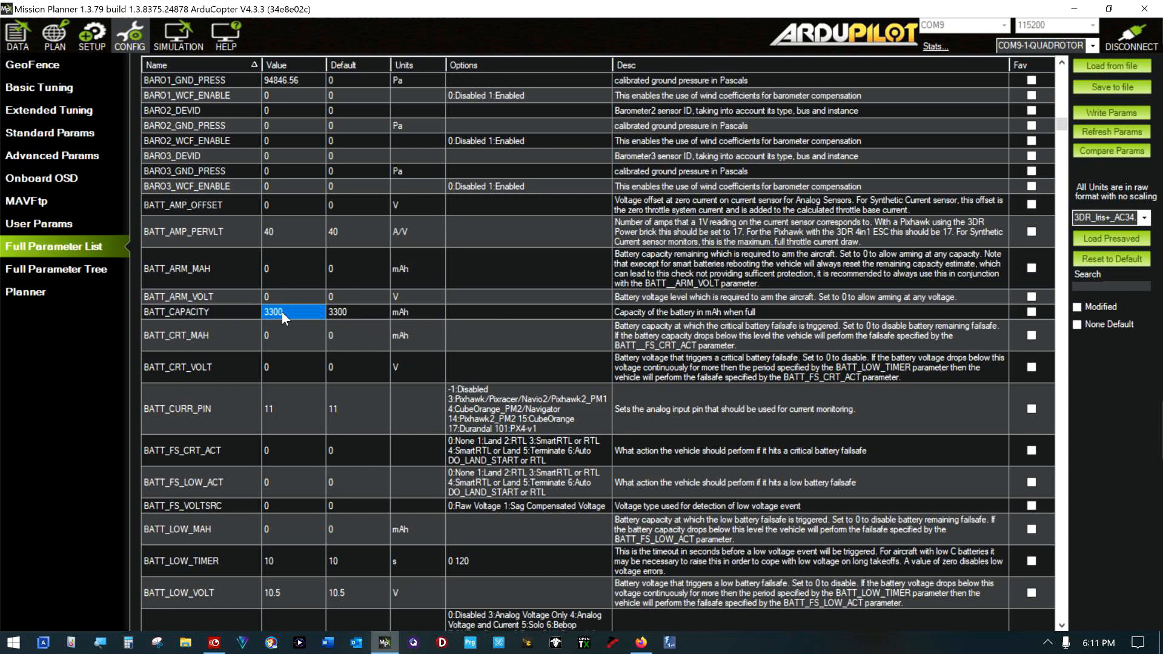
type("3500")
key("Tab")
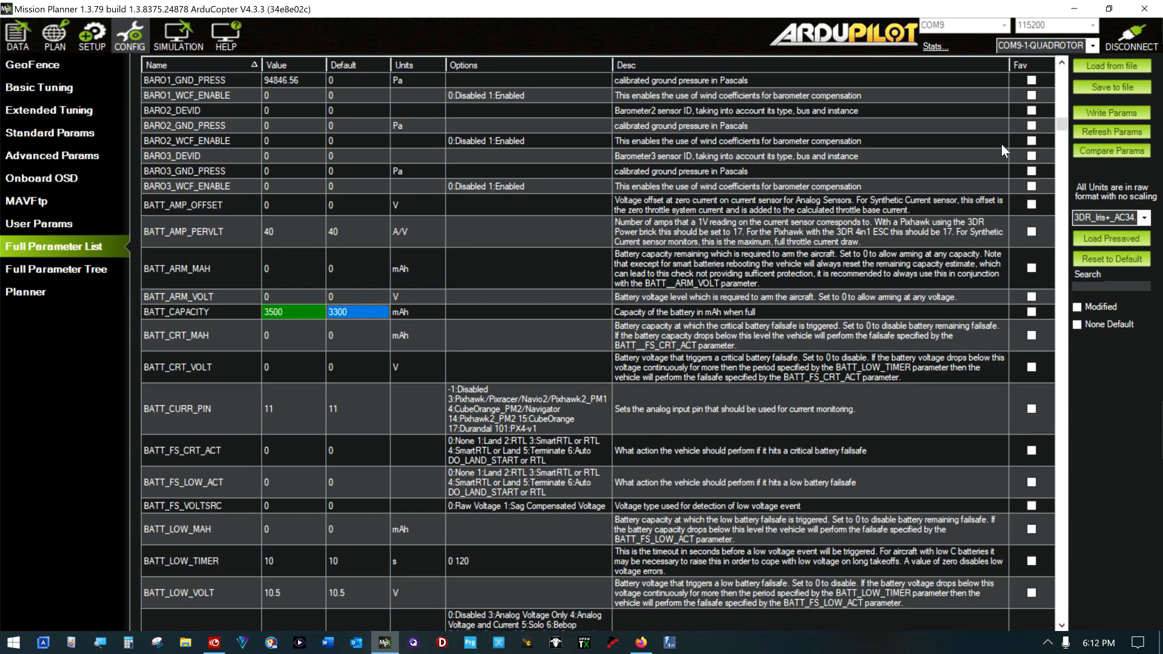
left_click(1112, 113)
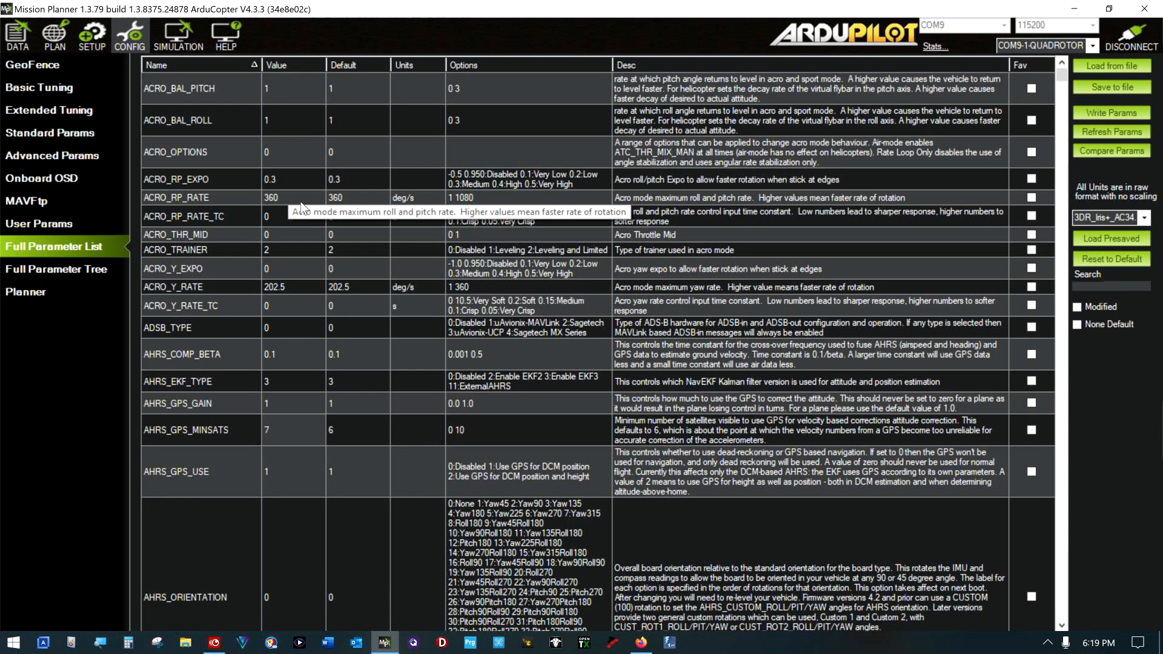
- Look through the full parameter list from the ACRO entries down to the AUTOTUNE and AVOID parameters
left_click(299, 201)
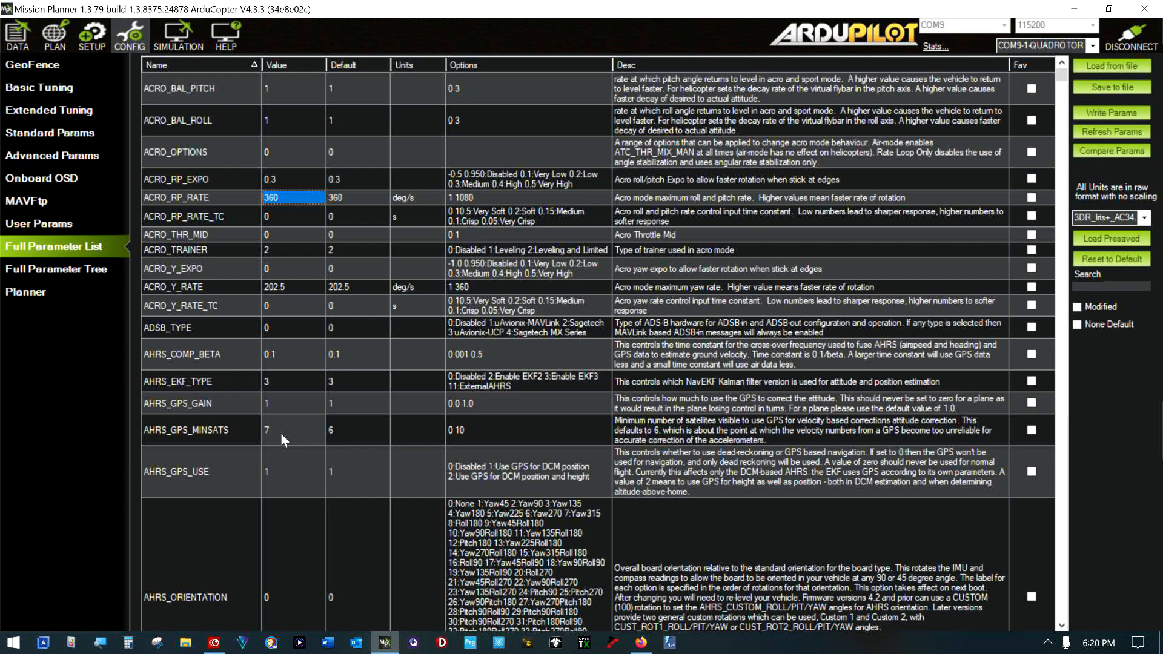
scroll(281, 434, "down", 1)
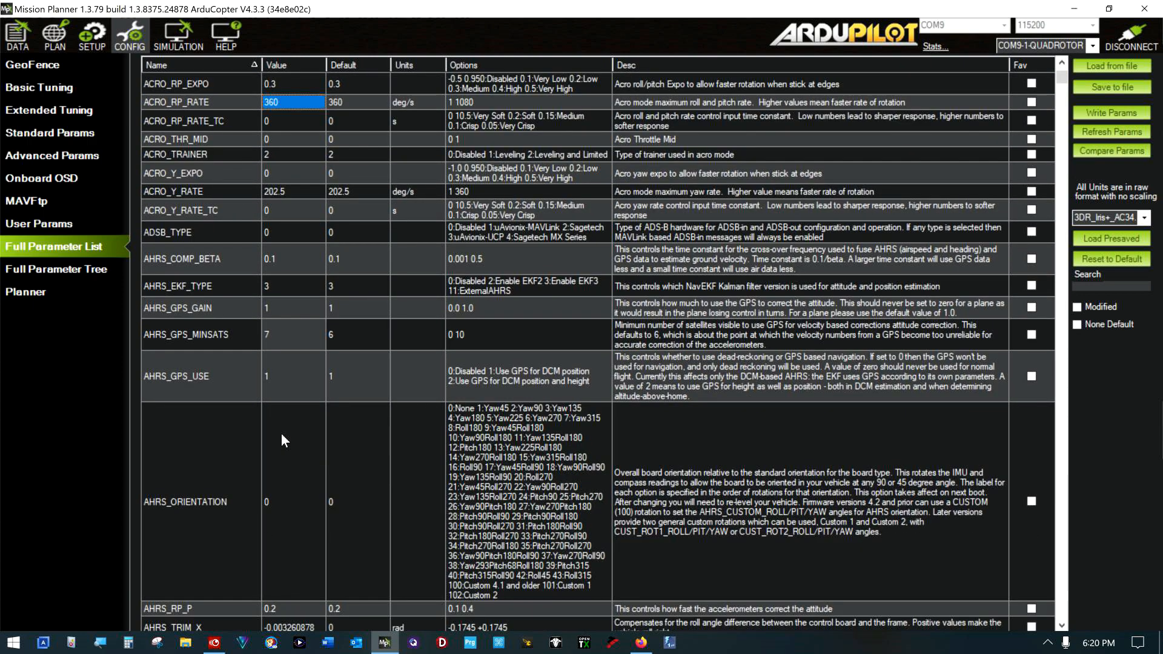
scroll(281, 433, "down", 1)
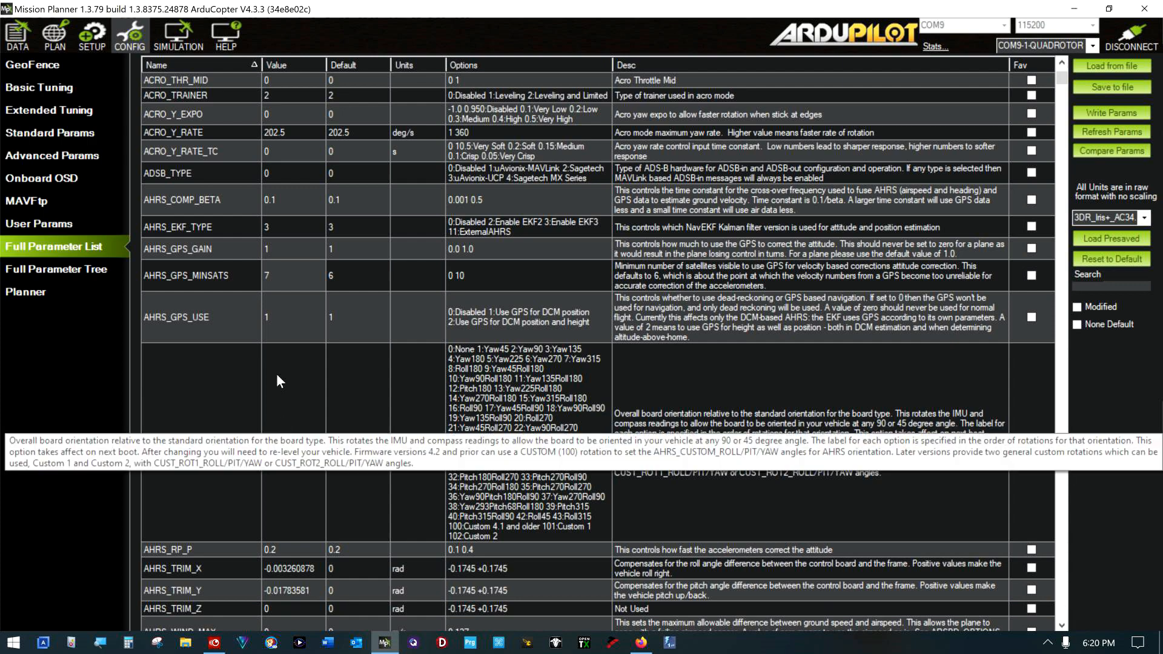
scroll(279, 388, "down", 4)
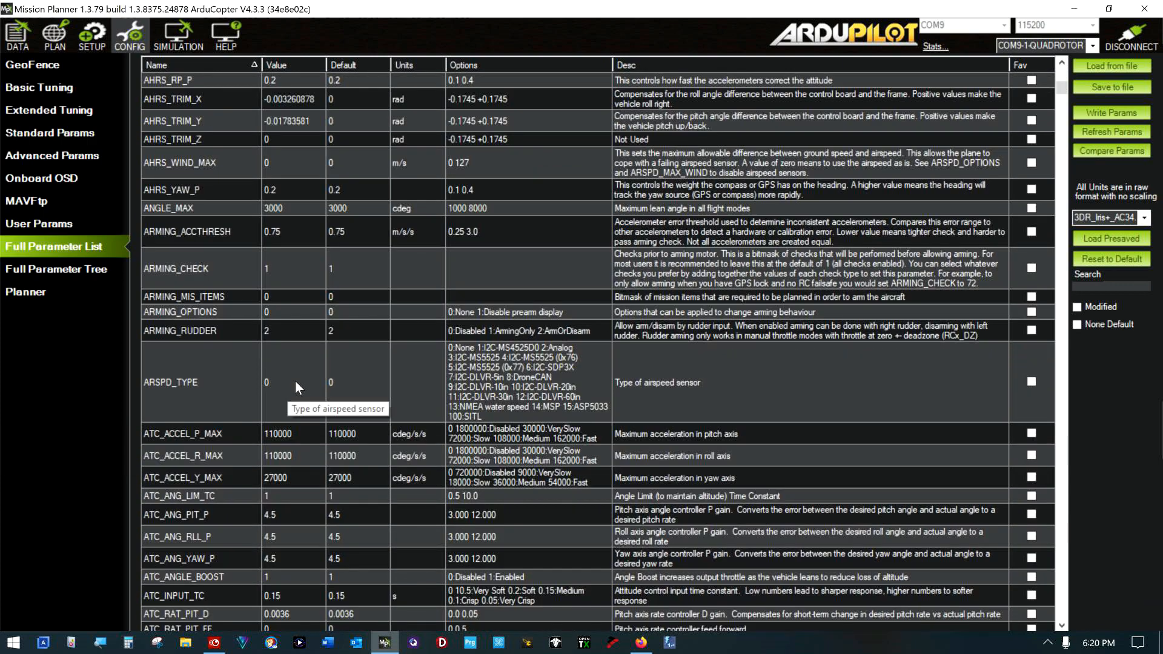
scroll(276, 388, "down", 3)
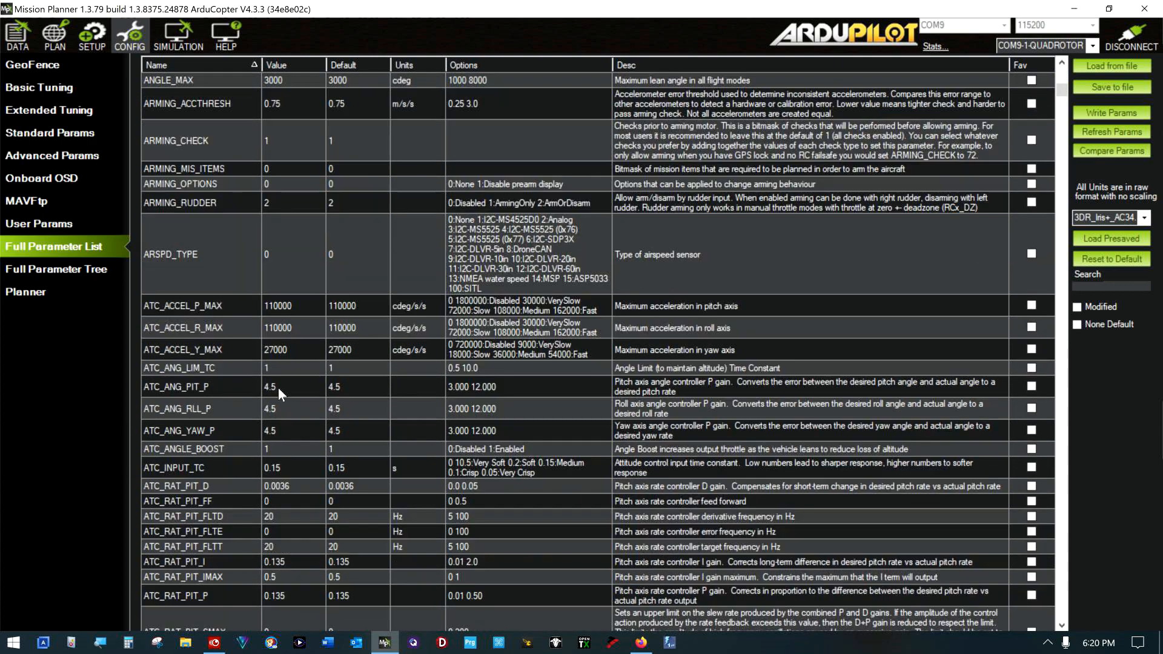
left_click(558, 350)
scroll(525, 361, "down", 3)
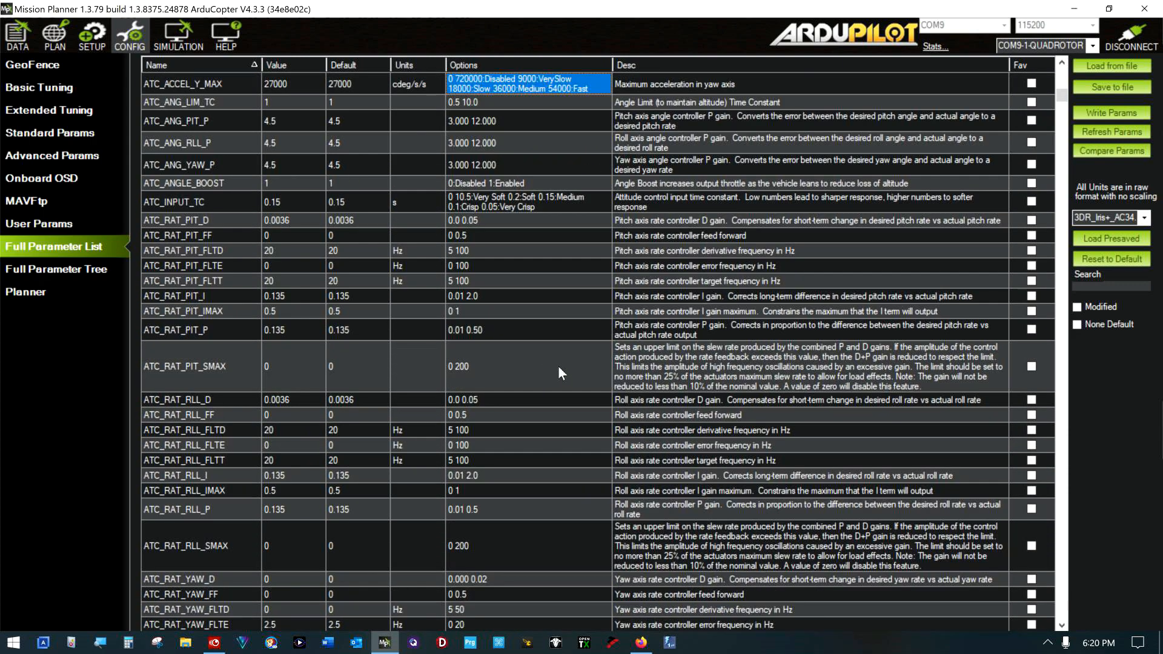
scroll(555, 362, "down", 3)
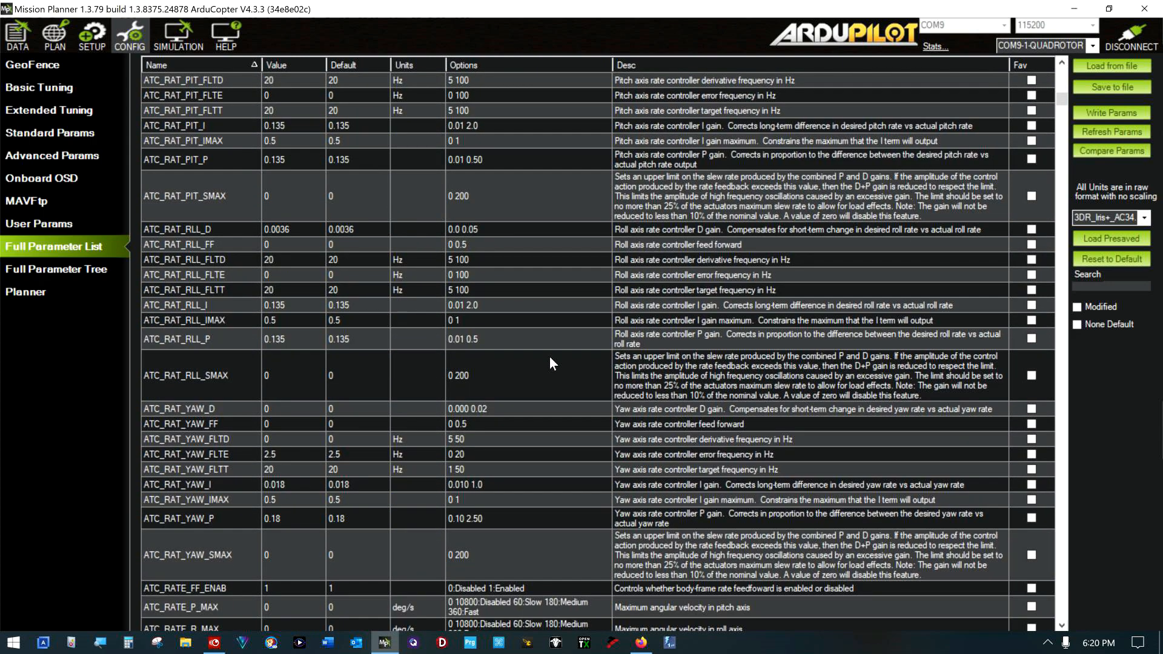
key("Down")
key("Down")
key("Down")
key("Down")
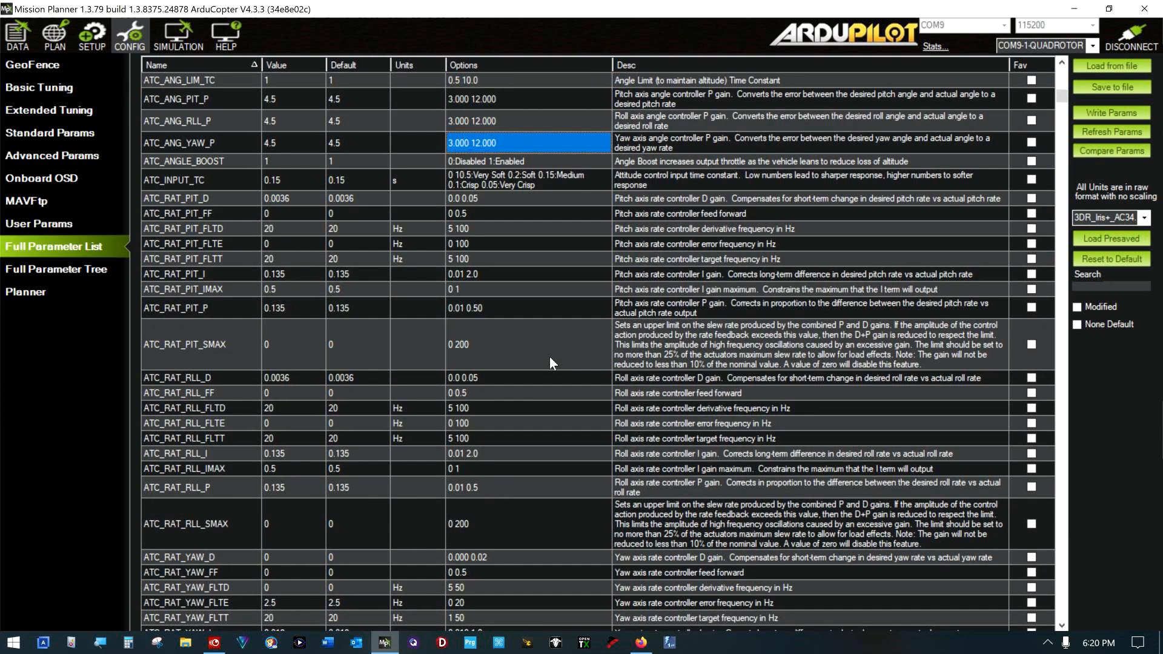
key("Down")
key("Down")
key("Down")
key("Down")
key("Down")
key("Down")
key("Down")
key("Down")
key("Down")
key("Down")
key("Down")
key("Down")
key("Down")
key("Down")
key("Down")
key("Down")
key("Down")
key("Down")
key("Down")
key("Down")
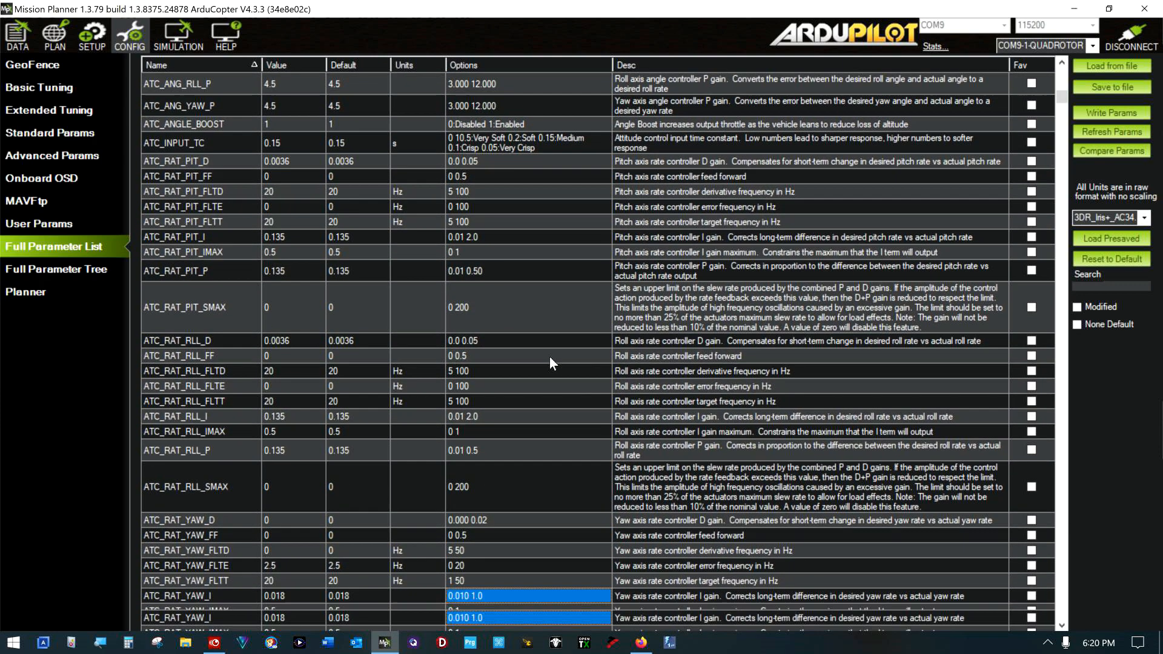
key("Down")
key("Down")
key("Down")
key("Down")
key("Down")
key("Down")
key("Down")
key("Down")
key("Down")
key("Down")
key("Down")
key("Down")
key("Down")
key("Down")
key("Down")
key("Down")
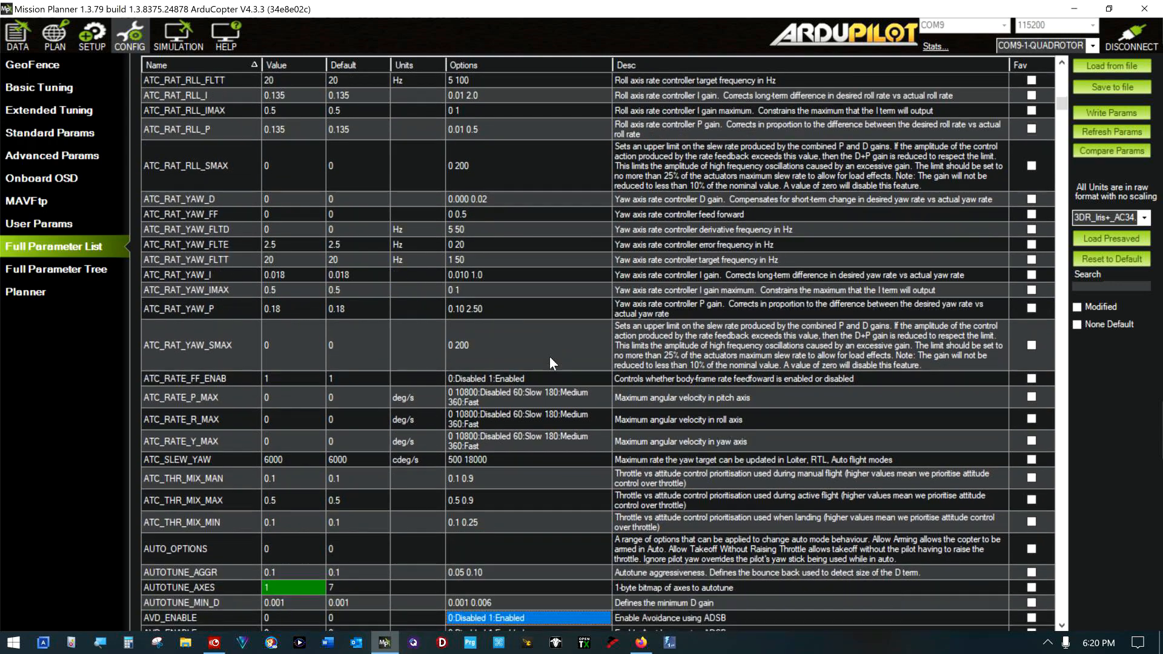
key("Down")
key("Down")
key("Down")
key("Down")
key("Down")
key("Down")
key("Down")
key("Down")
key("Down")
key("Down")
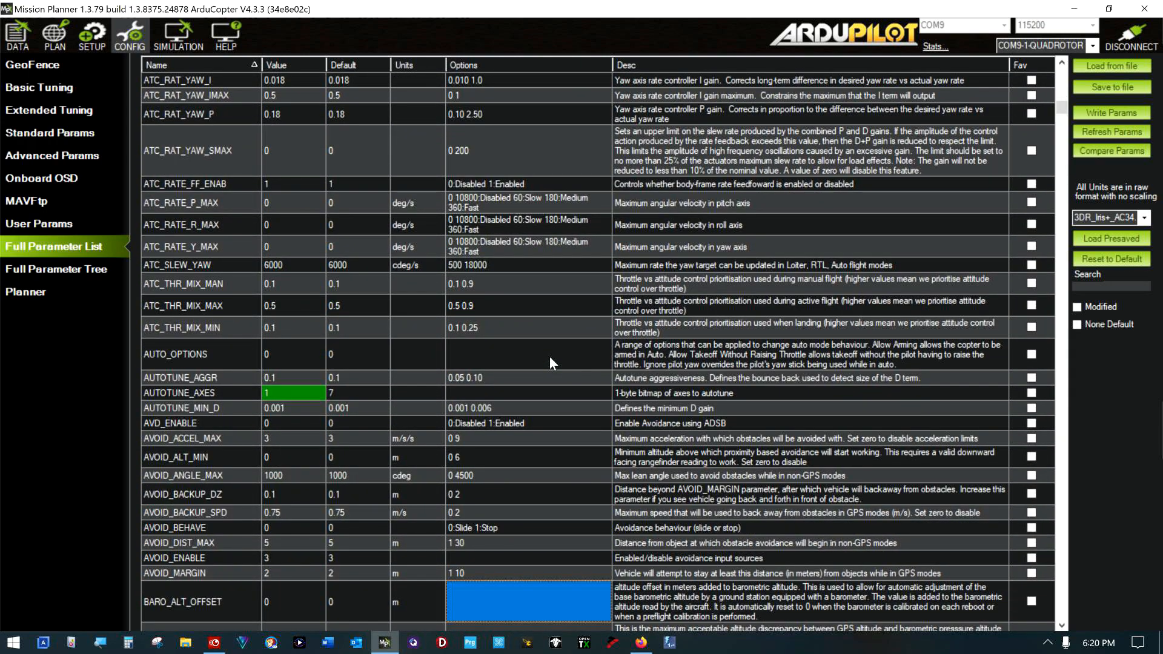
- Set the AUTOTUNE_AXES bitmask to Roll only, then write the parameters and dismiss the save message
left_click(269, 392)
left_click(278, 395)
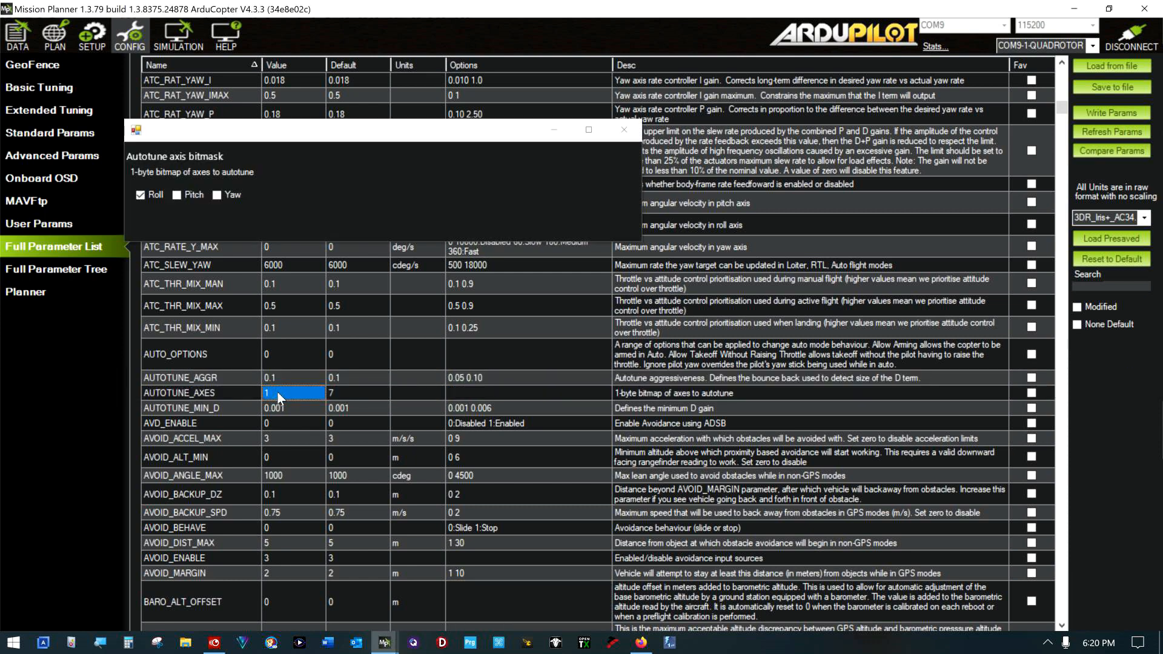
left_click(144, 195)
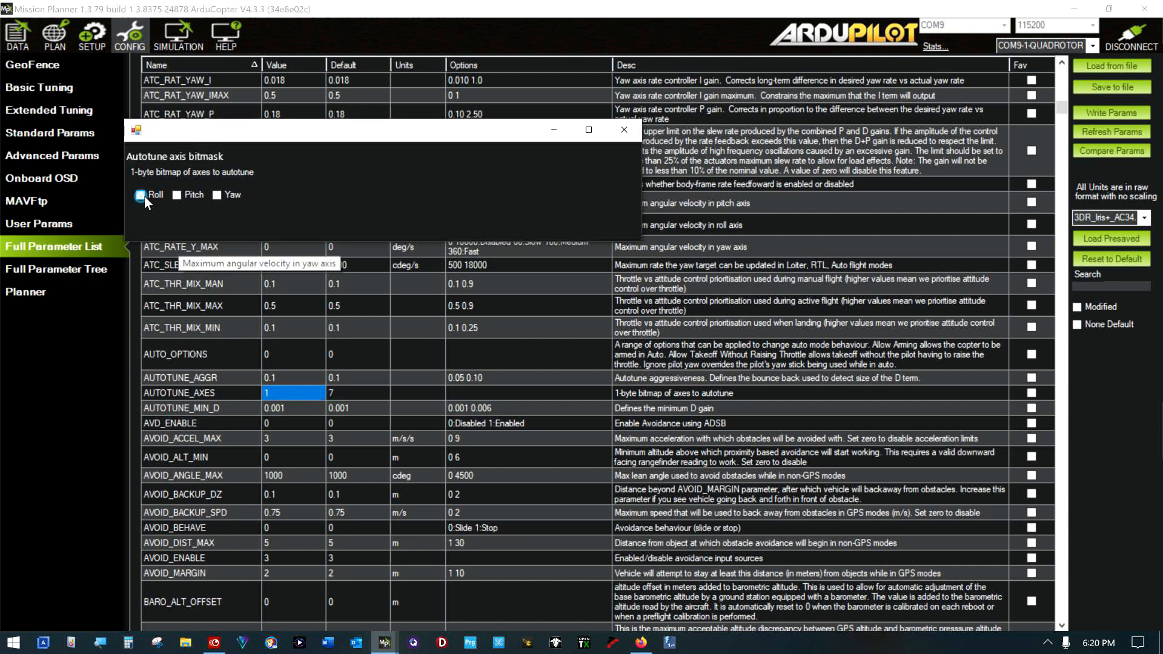
left_click(176, 197)
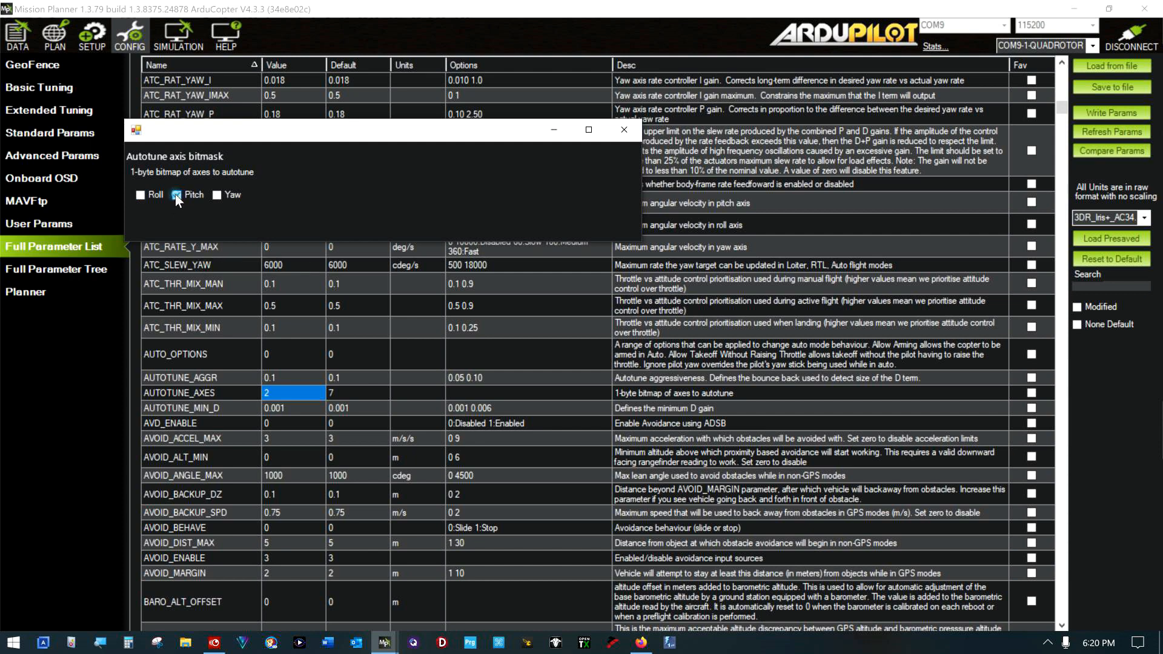
left_click(177, 195)
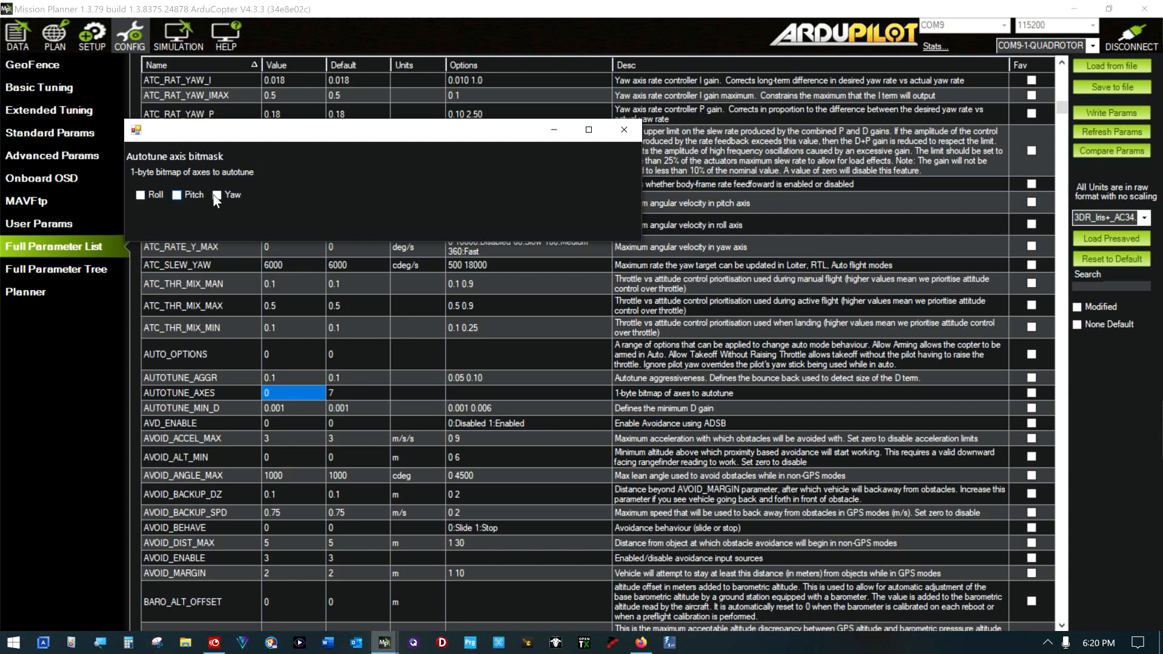
left_click(143, 197)
left_click(623, 130)
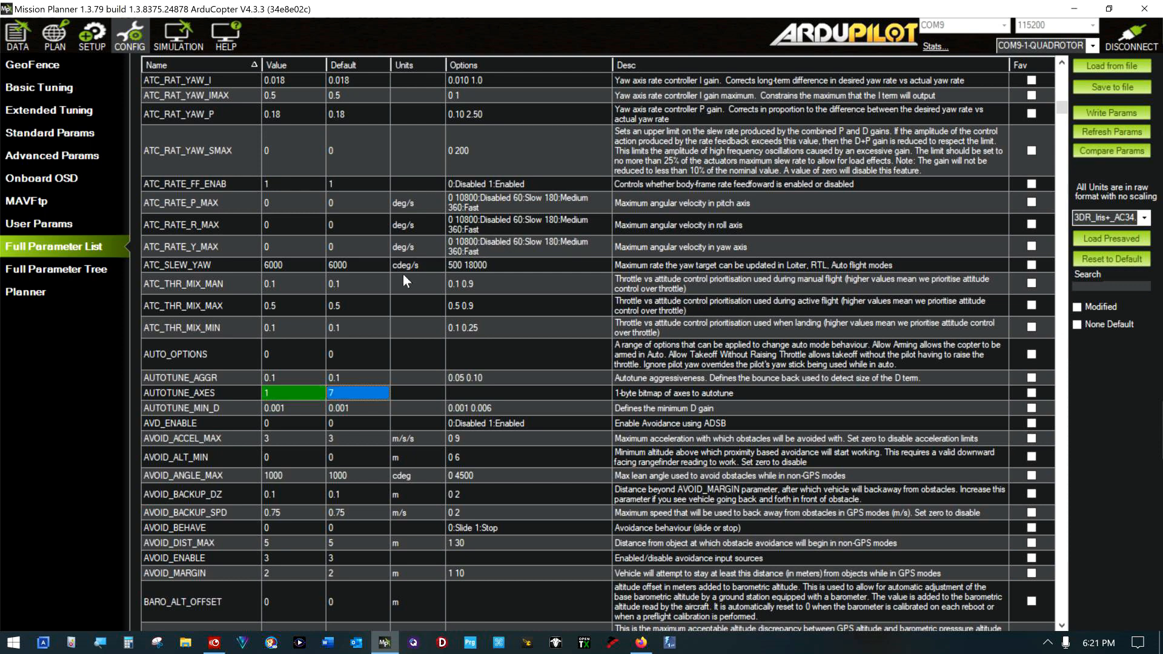
left_click(1106, 112)
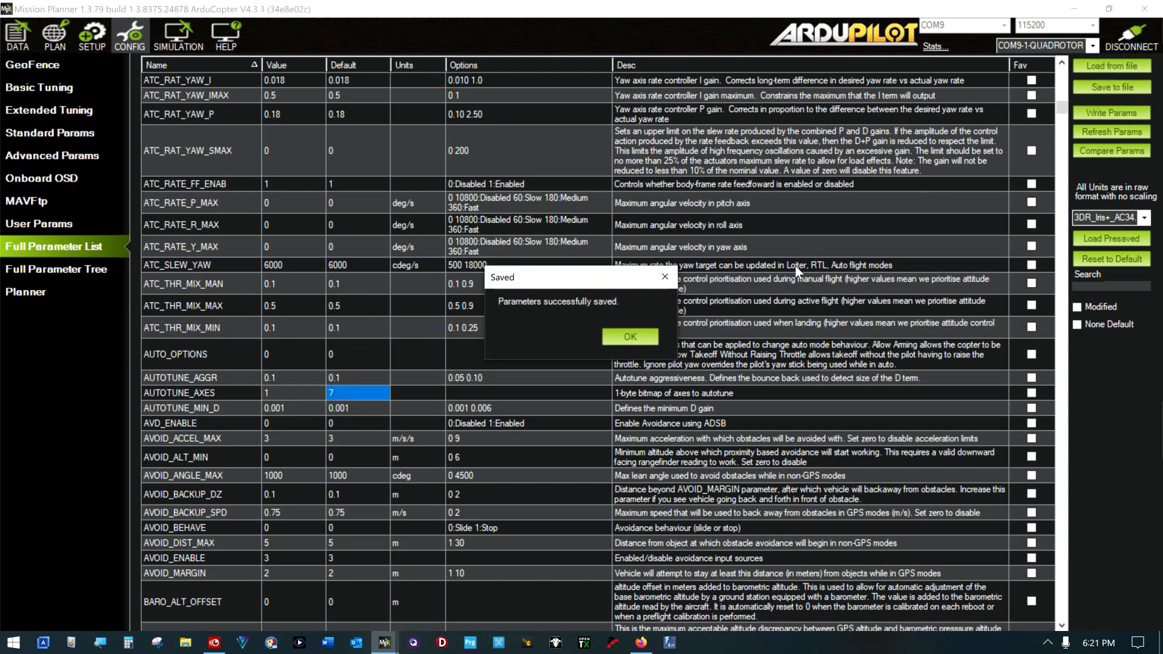
left_click(640, 334)
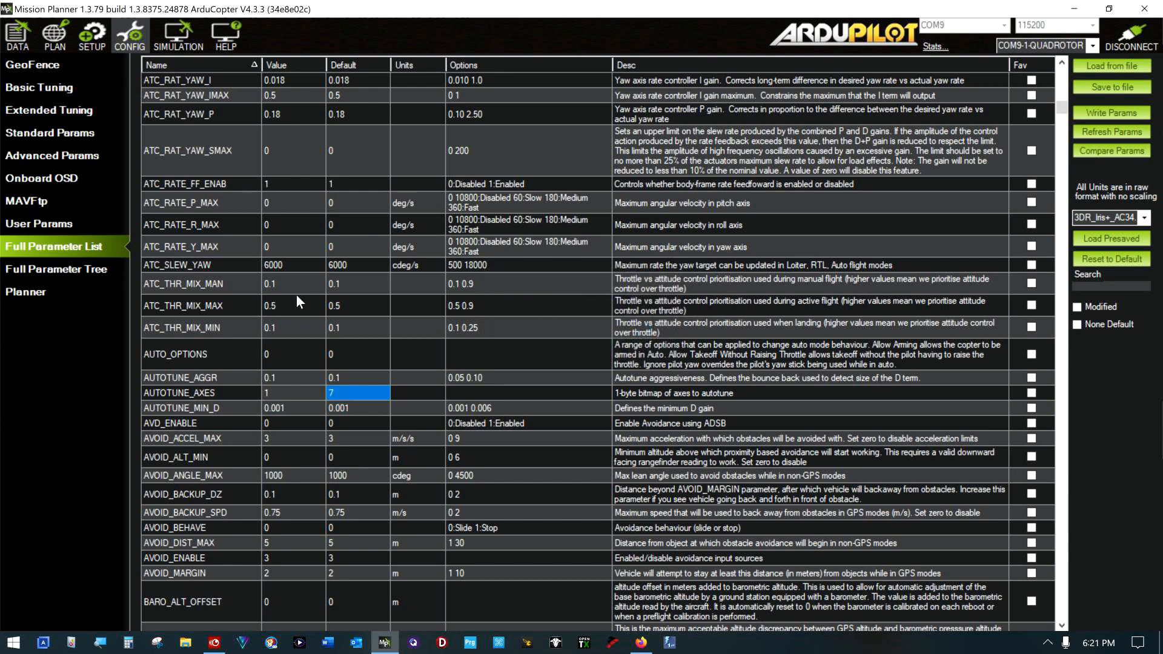
scroll(308, 296, "down", 1)
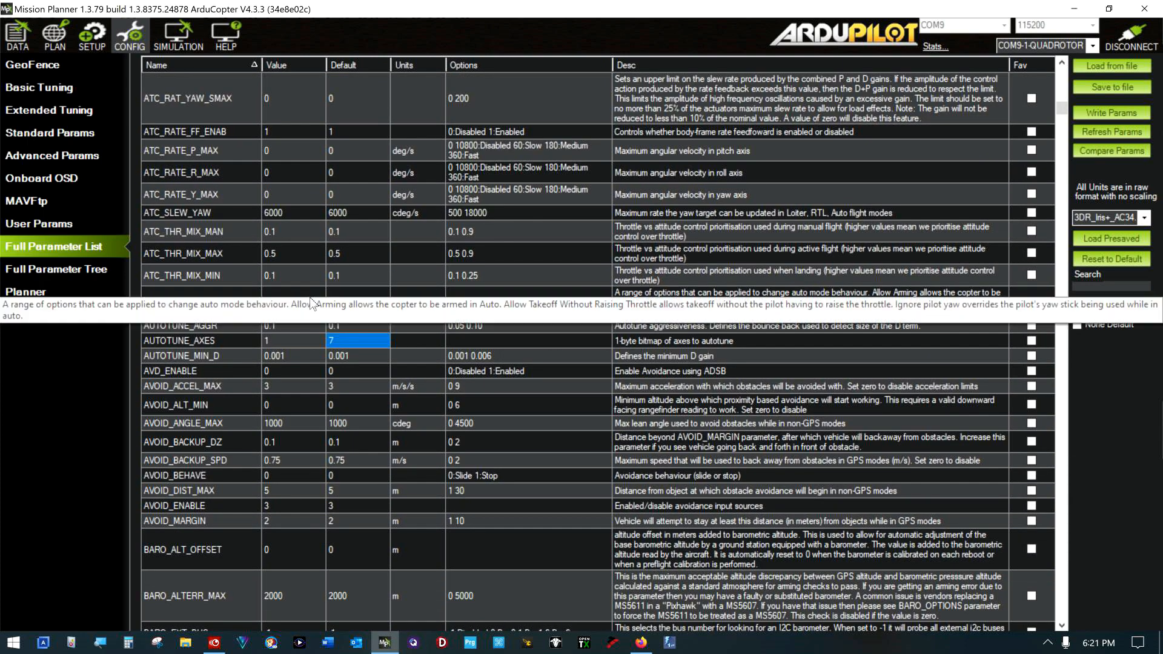
- Look through the full parameter list from the AVOID and BARO parameters down to the BATT entries
scroll(310, 297, "down", 2)
scroll(421, 480, "down", 3)
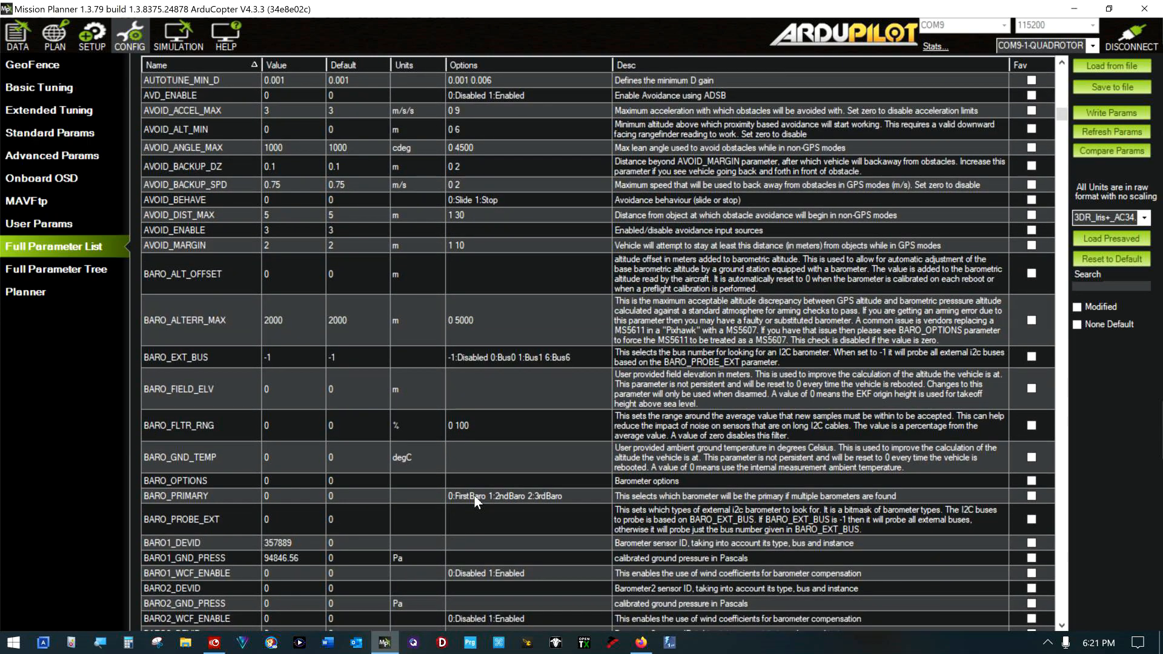
key("Down")
key("Down")
key("Down")
key("Down")
key("Down")
key("Down")
left_click(383, 520)
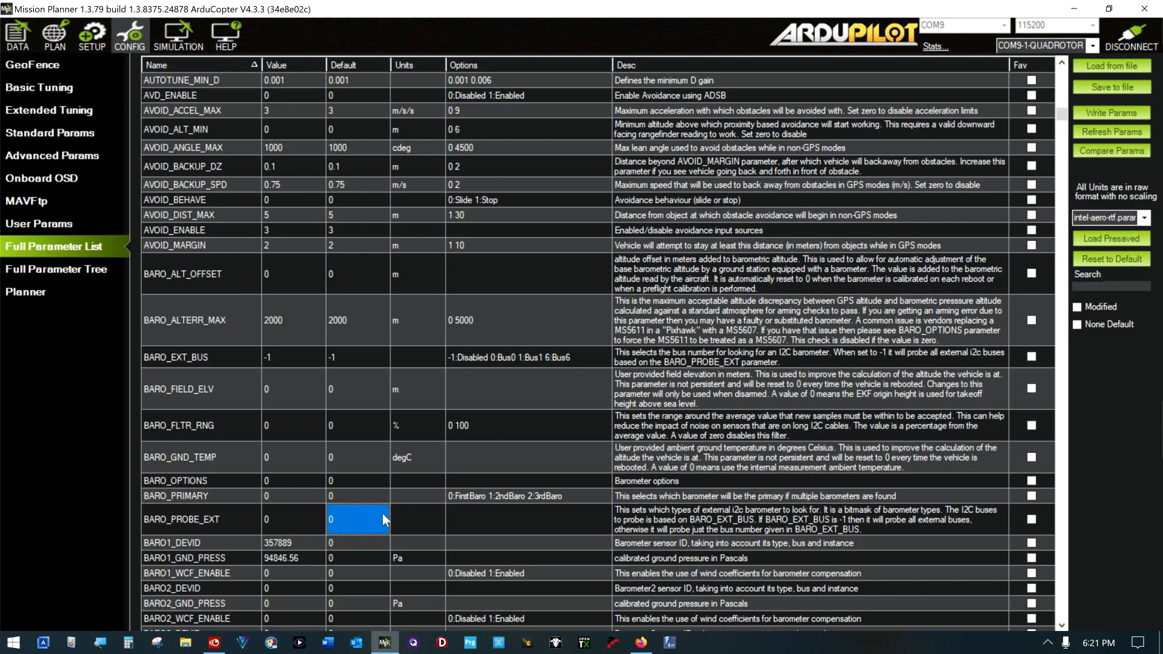
key("Down")
key("Down")
key("Down")
key("Down")
key("Down")
key("Down")
key("Down")
key("Down")
key("Down")
key("Down")
key("Down")
key("Down")
key("Down")
key("Down")
key("Down")
key("Down")
key("Down")
key("Down")
key("Down")
key("Down")
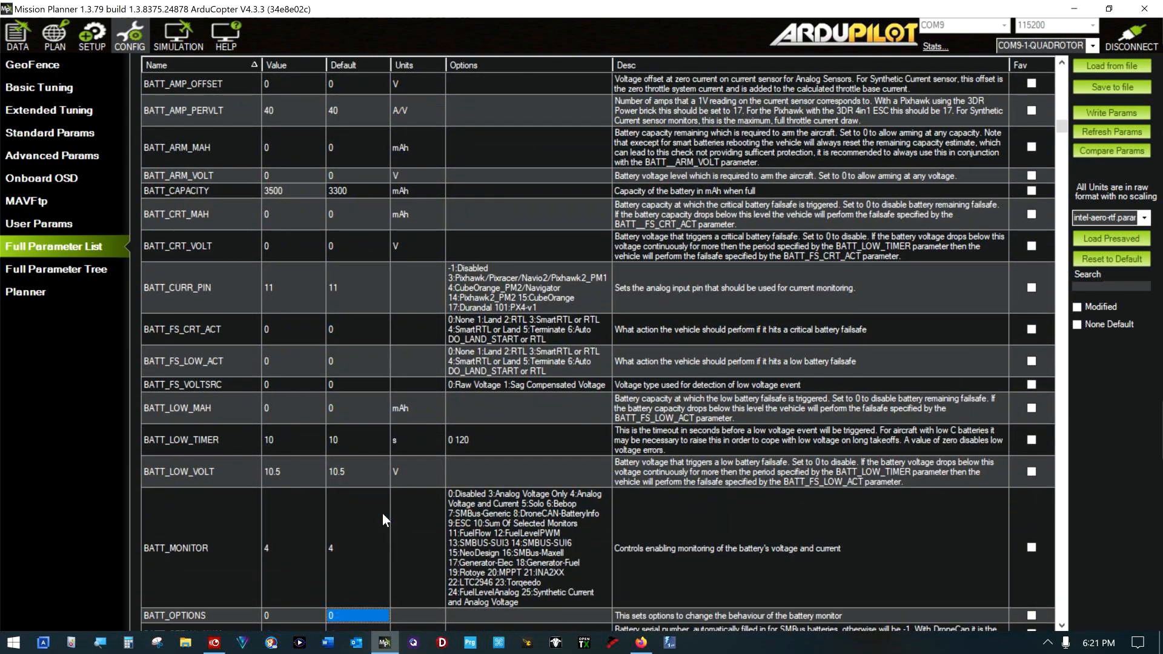
- Review the first battery's parameters, from BATT_CAPACITY and the BATT_FS_LOW_ACT failsafe action down to BATT_VOLT_PIN
left_click(271, 191)
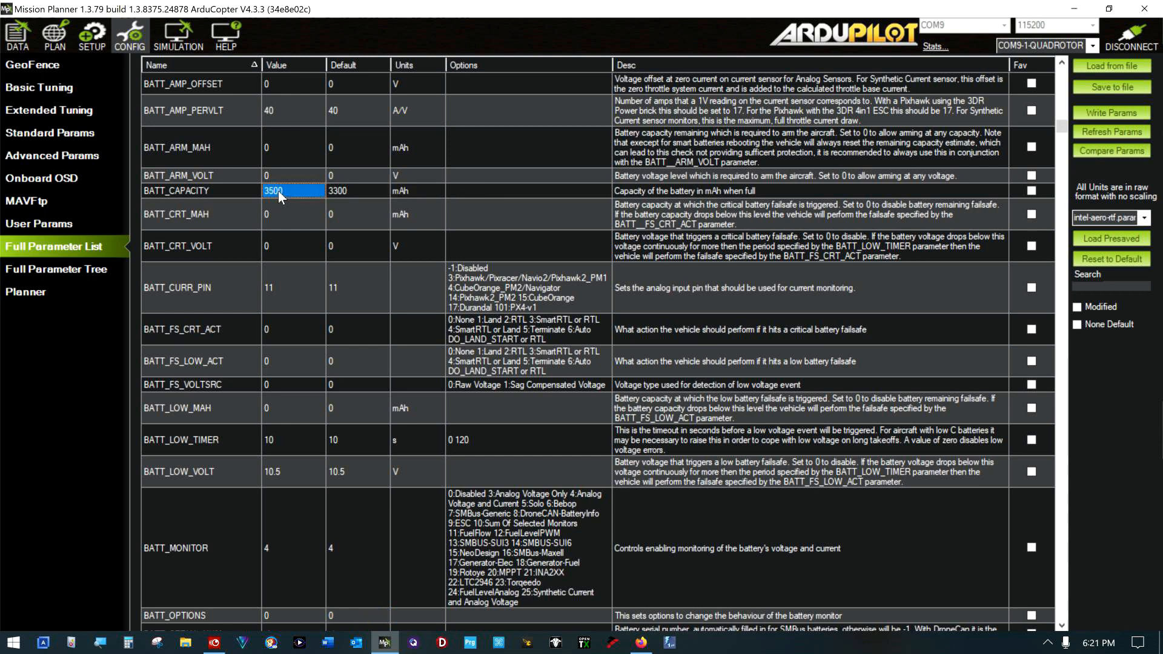
scroll(279, 193, "up", 2)
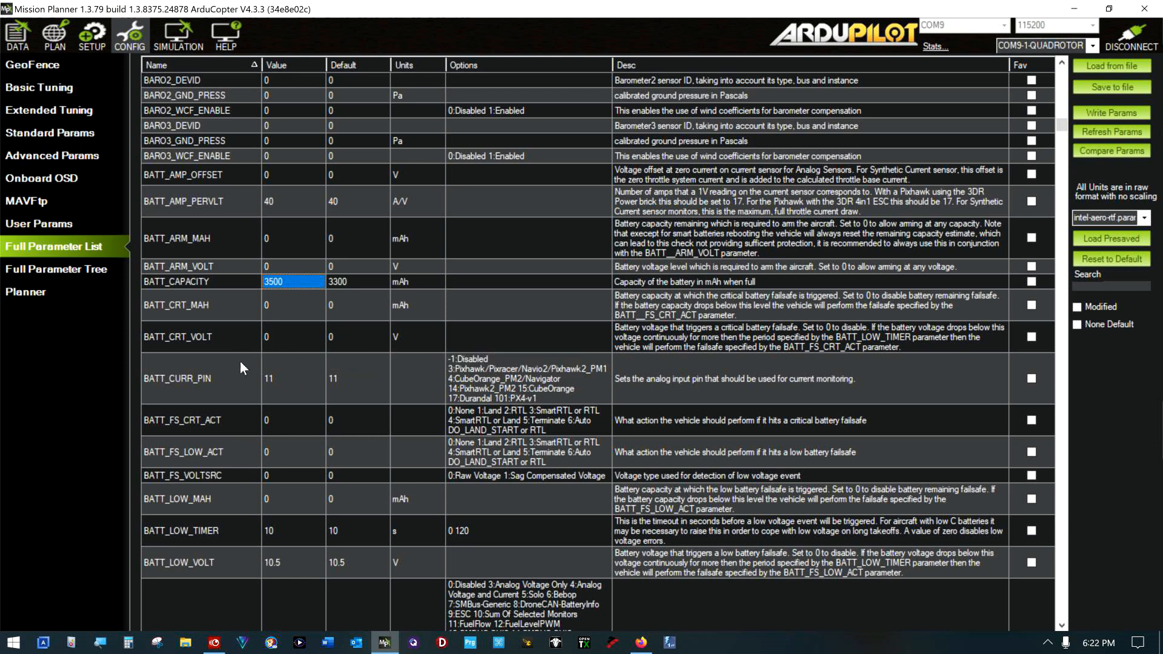
left_click(289, 449)
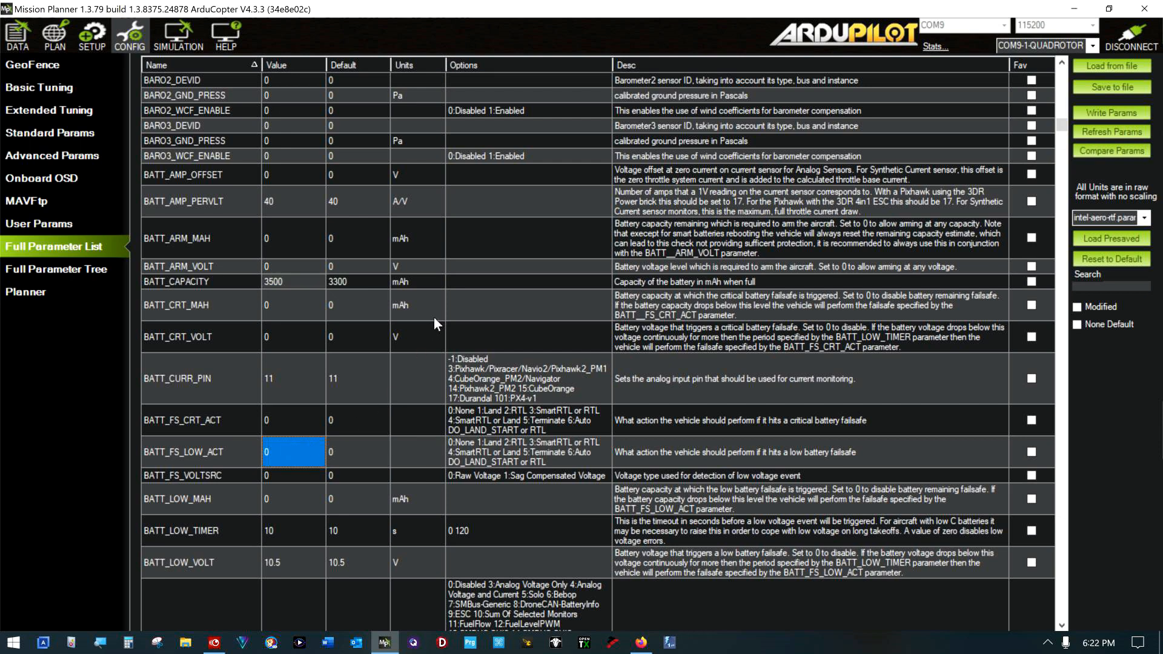
scroll(435, 318, "down", 3)
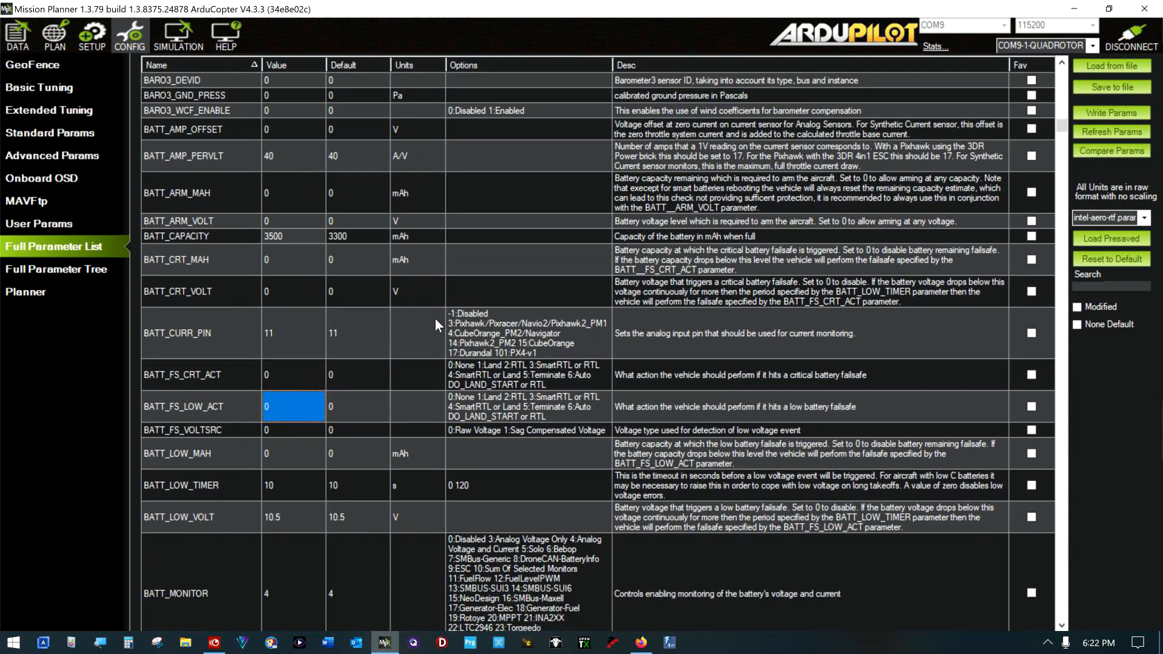
scroll(435, 318, "down", 1)
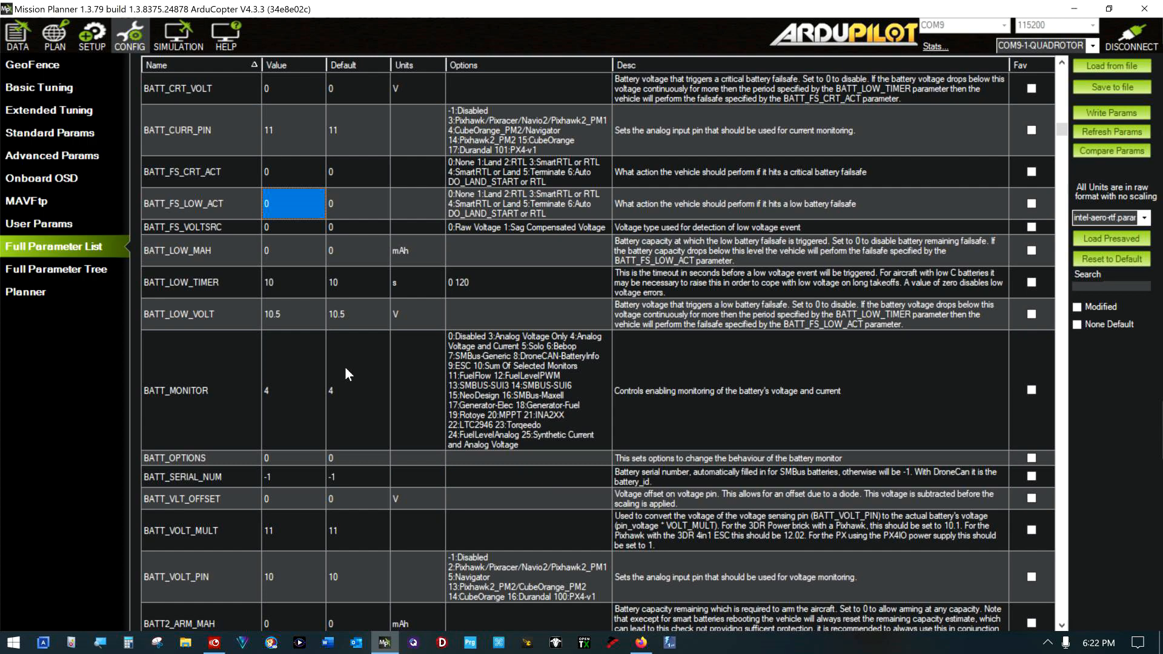
scroll(346, 367, "down", 2)
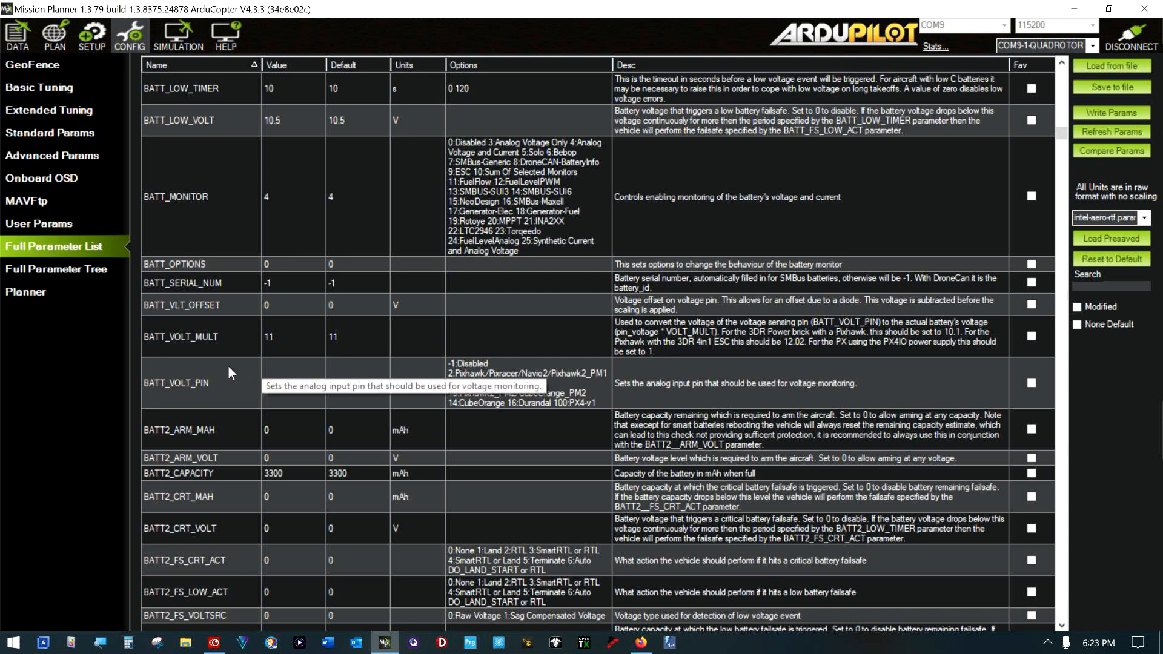
- Set BATT_FS_VOLTSRC to 1 for Sag Compensated Voltage, write the parameters, and dismiss the save message
scroll(229, 366, "up", 2)
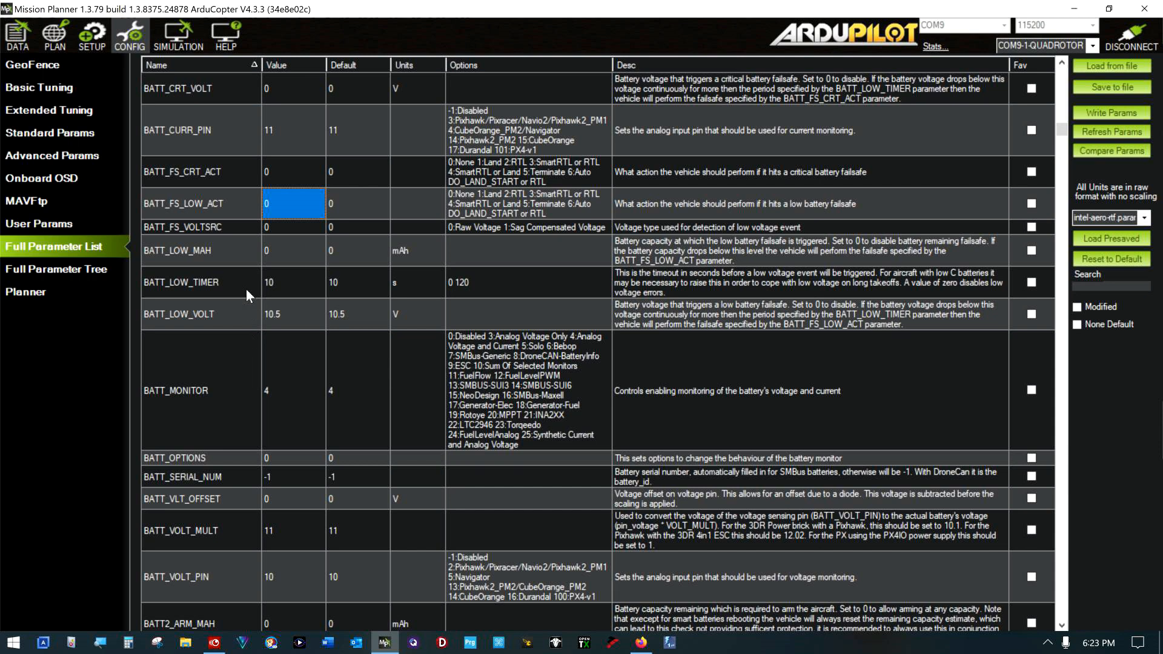
left_click(201, 227)
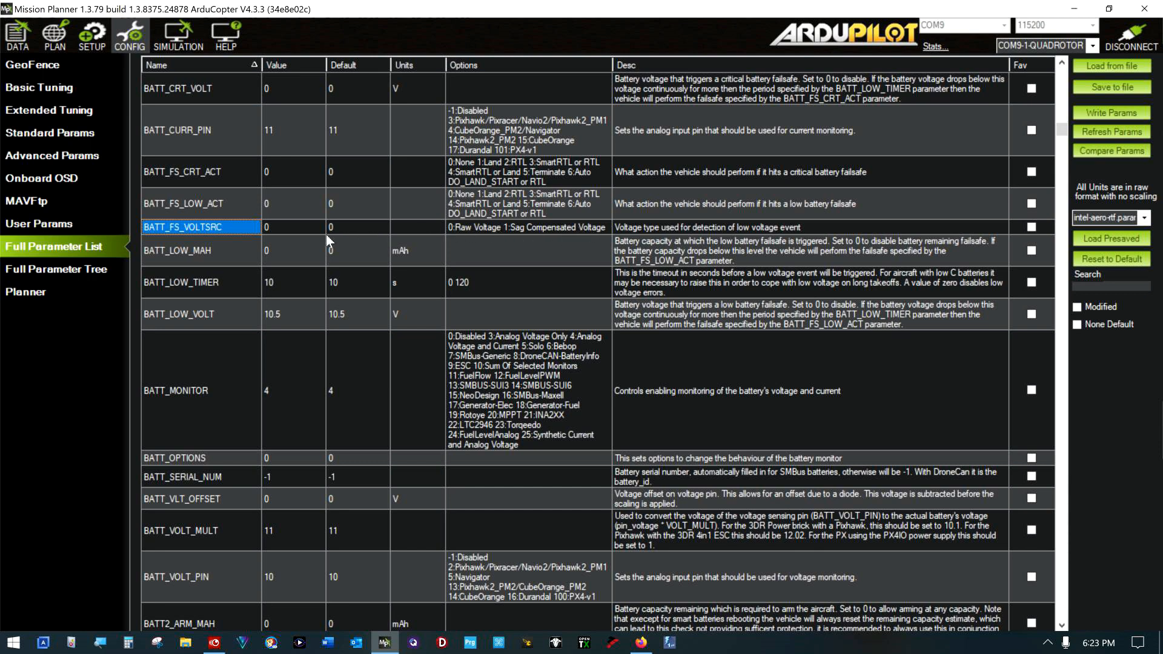
left_click(275, 227)
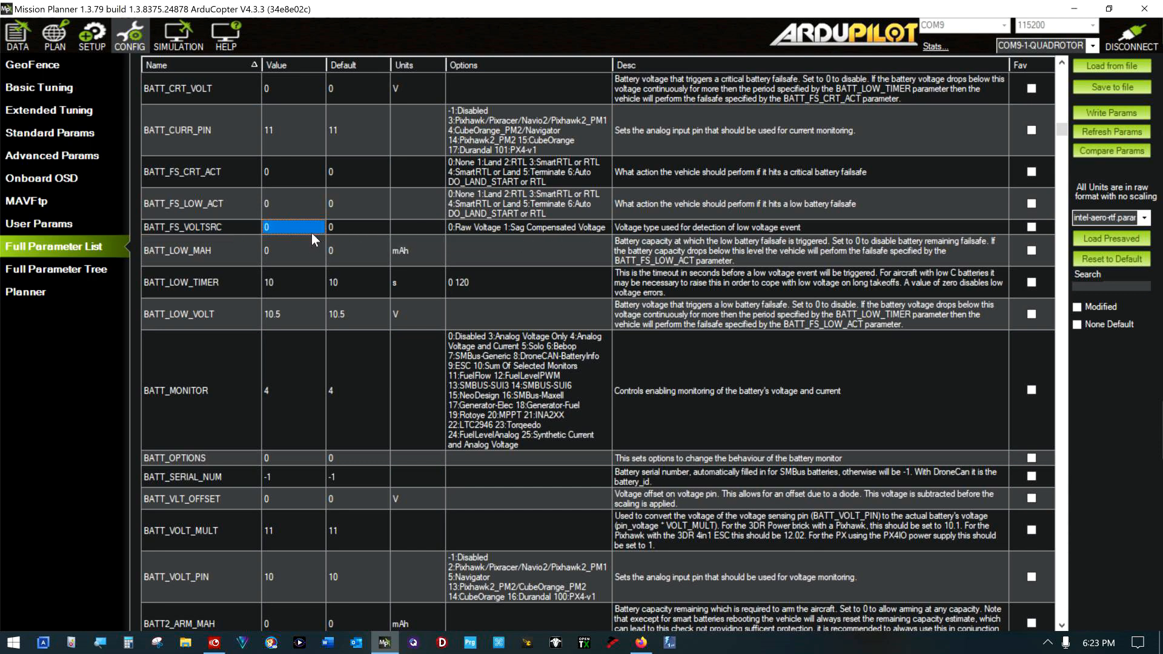
type("1")
key("Tab")
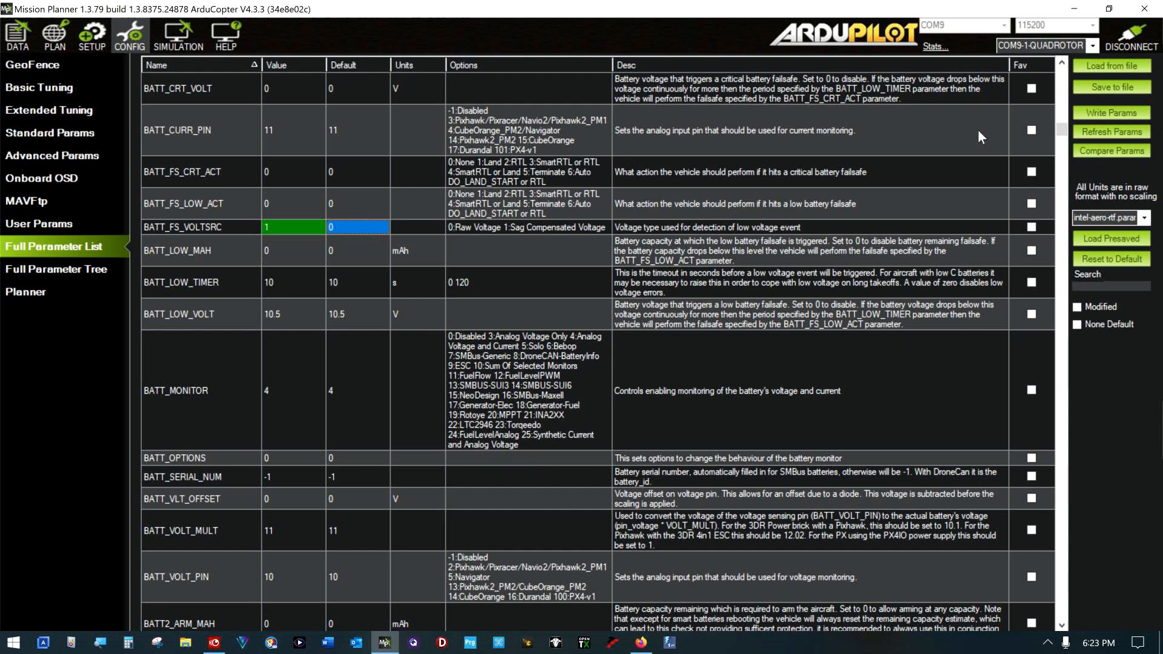
left_click(1092, 112)
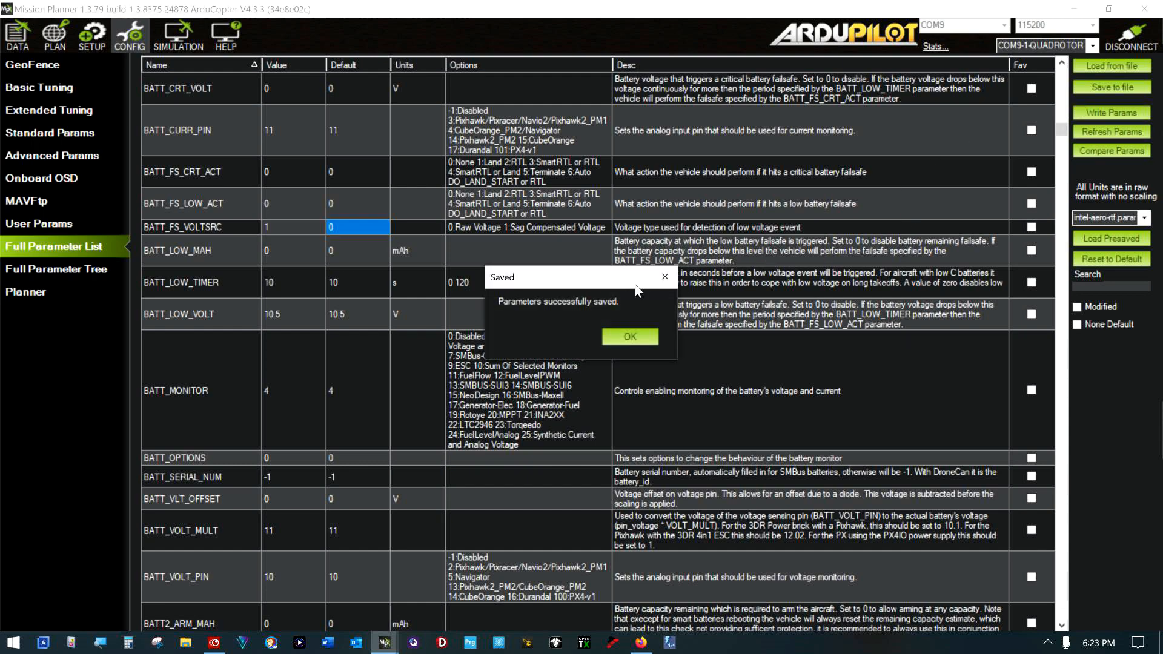
left_click(636, 337)
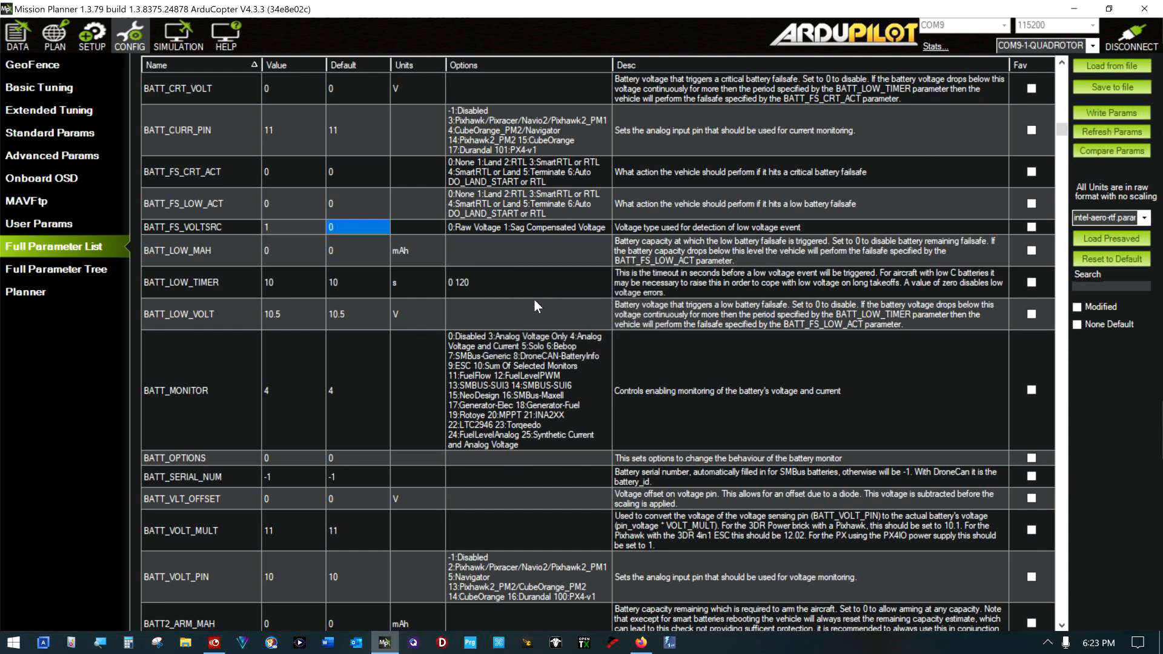
- Look through the additional battery parameters, from BATT2 to BATT9_MONITOR, down to BCN_TYPE
scroll(533, 299, "down", 4)
scroll(533, 302, "down", 3)
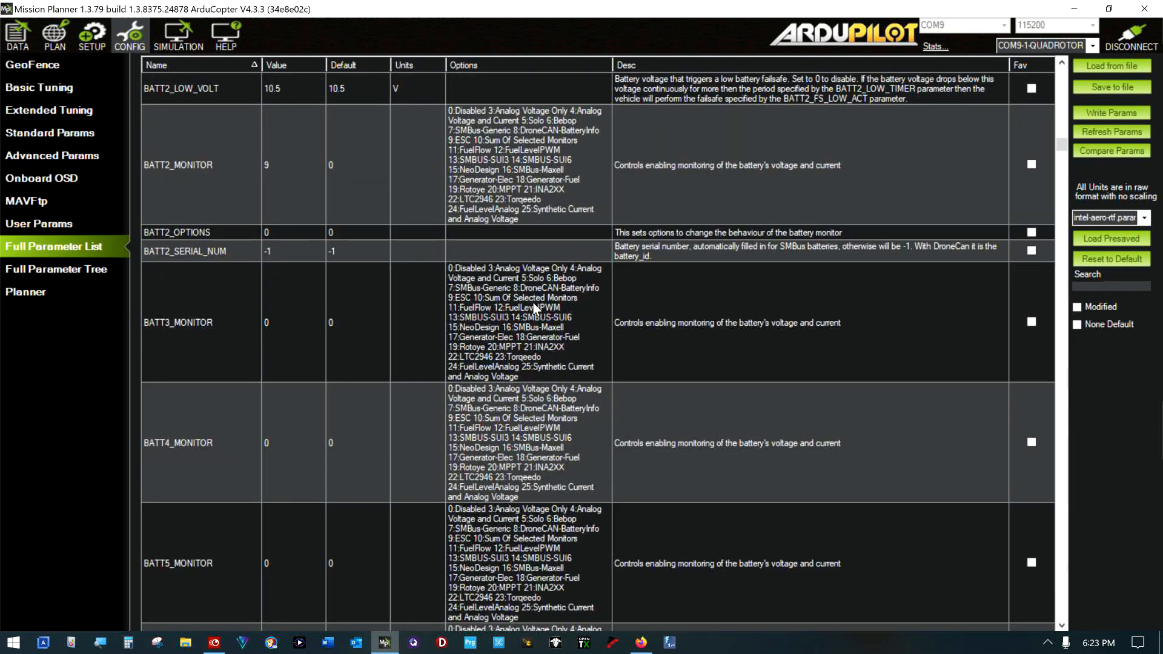
scroll(535, 309, "down", 6)
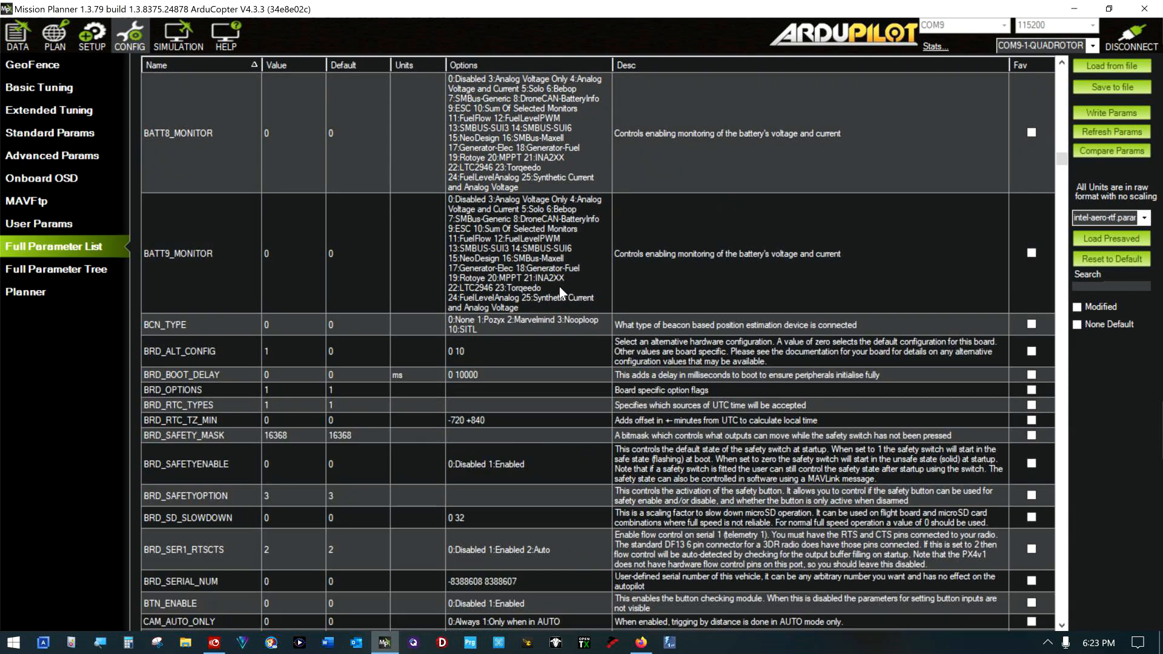
left_click(566, 274)
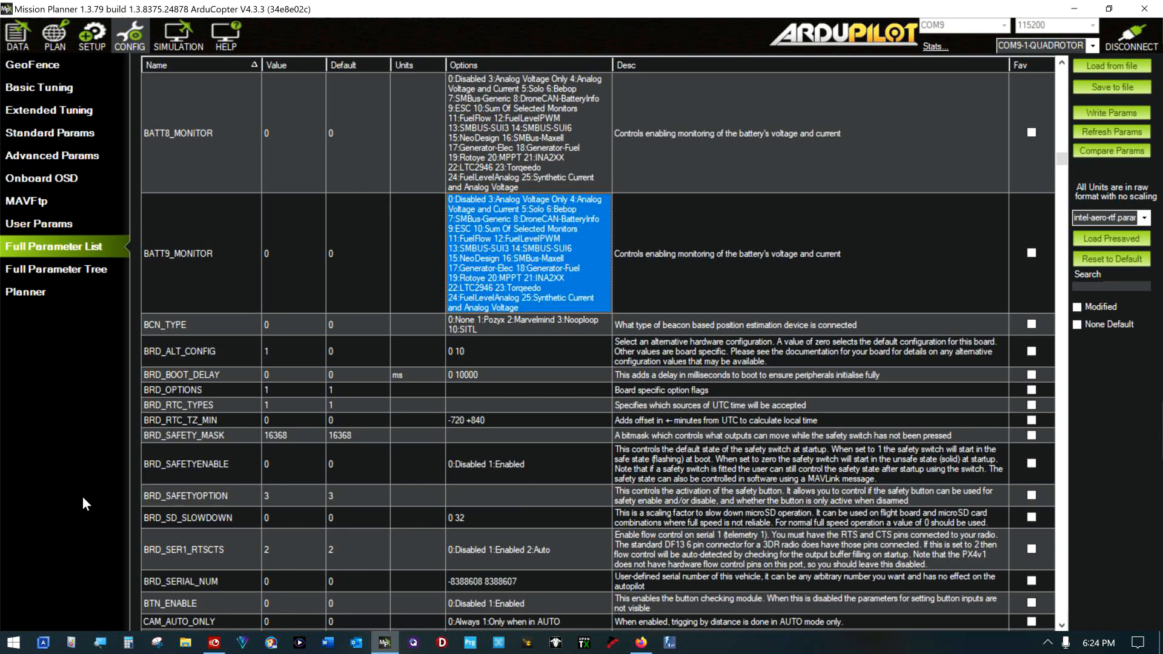
key("Down")
key("Down")
key("Down")
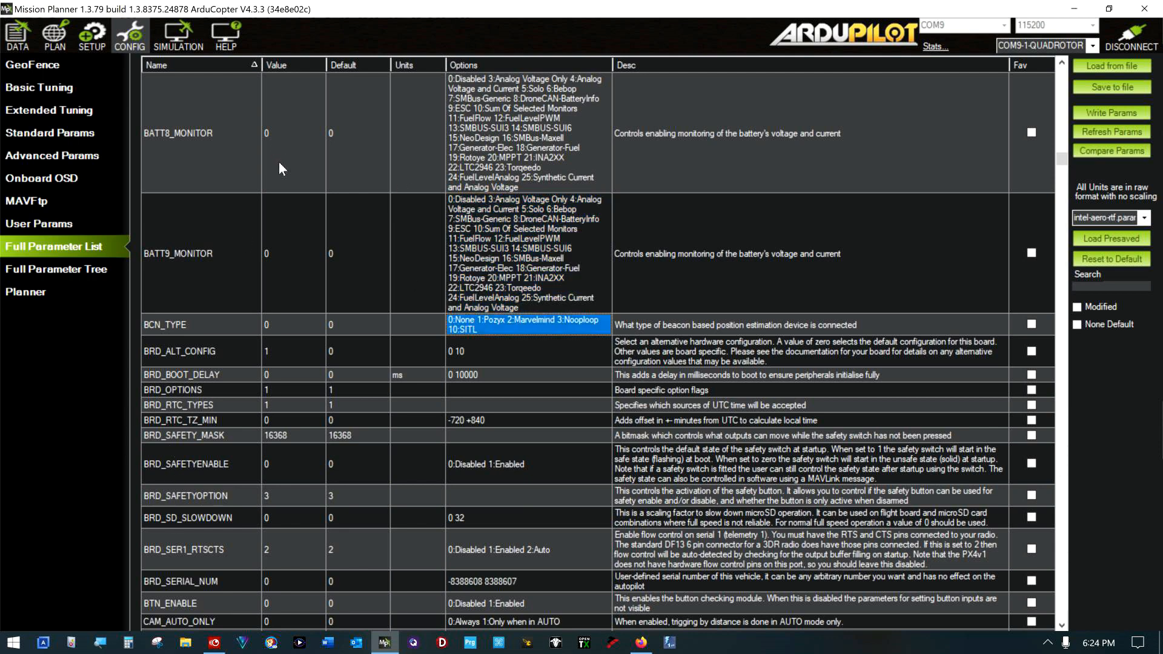
- Examine the BRD board and CAM camera parameters down to the first CAN entries
key("Down")
key("Down")
key("Down")
key("Down")
key("Down")
key("Down")
key("Down")
key("Down")
key("Down")
key("Down")
key("Down")
key("Down")
key("Down")
key("Down")
key("Down")
key("Down")
key("Down")
key("Down")
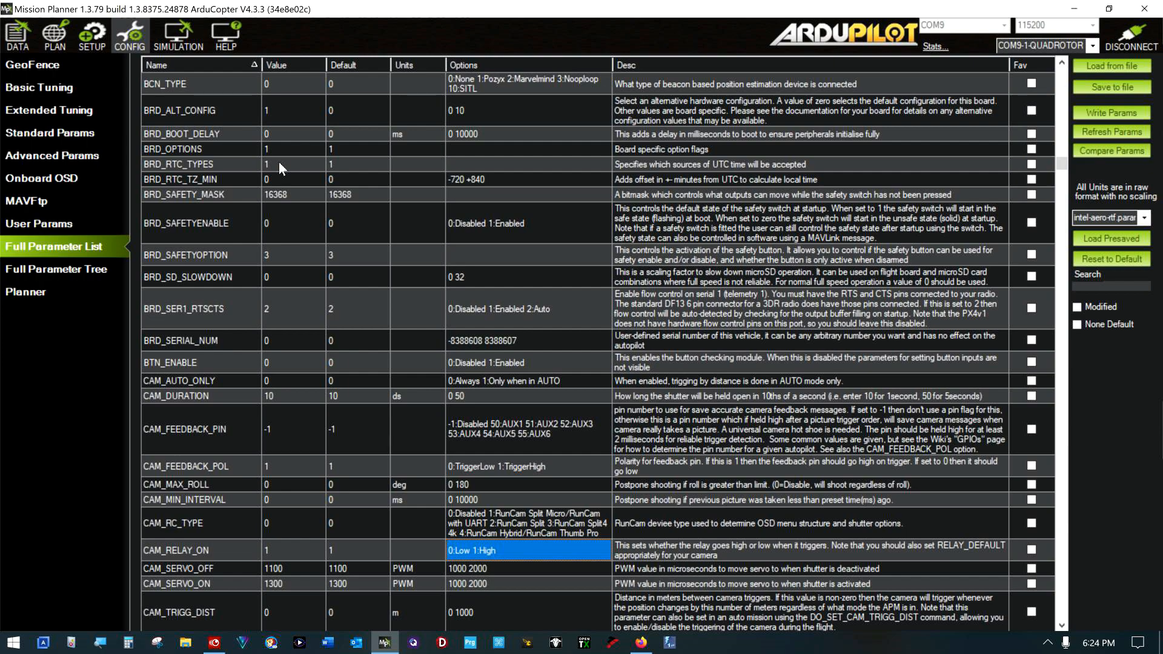
key("Down")
key("Down")
key("Down")
key("Down")
key("Down")
key("Down")
key("Down")
key("Down")
key("Down")
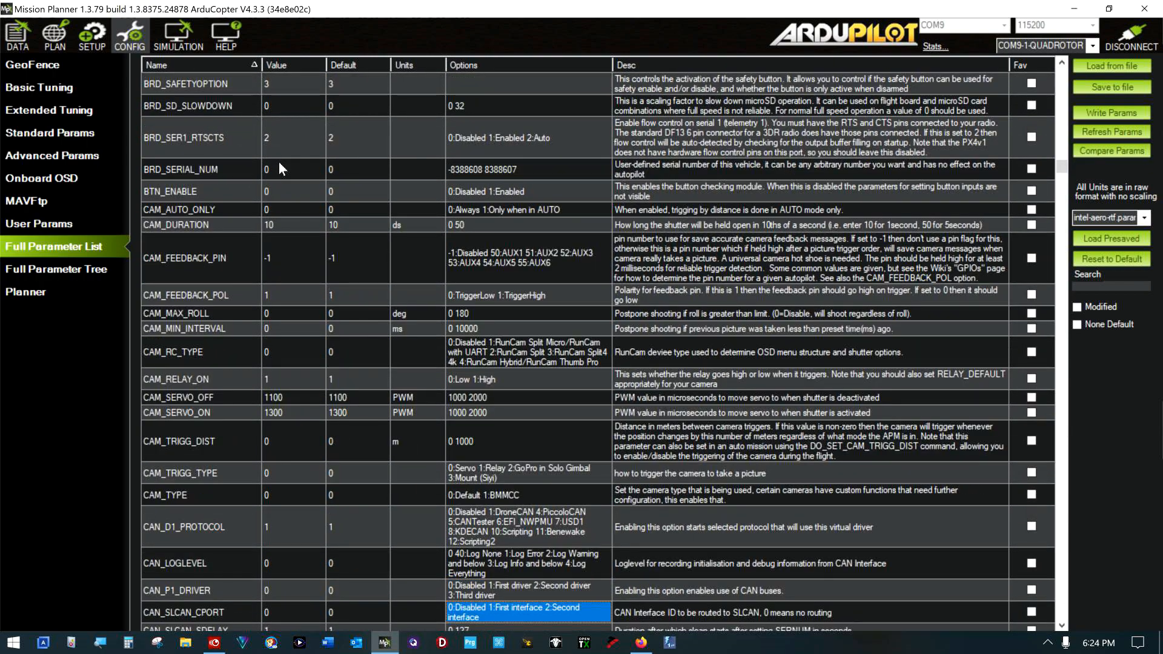
- Examine the CAN and CIRCLE parameters and the first COMPASS entries down to COMPASS_DIA_Y
key("Down")
key("Down")
key("Down")
key("Down")
key("Down")
key("Down")
key("Down")
key("Down")
key("Down")
key("Down")
key("Down")
key("Down")
key("Down")
key("Down")
key("Down")
key("Down")
key("Down")
key("Down")
key("Down")
key("Down")
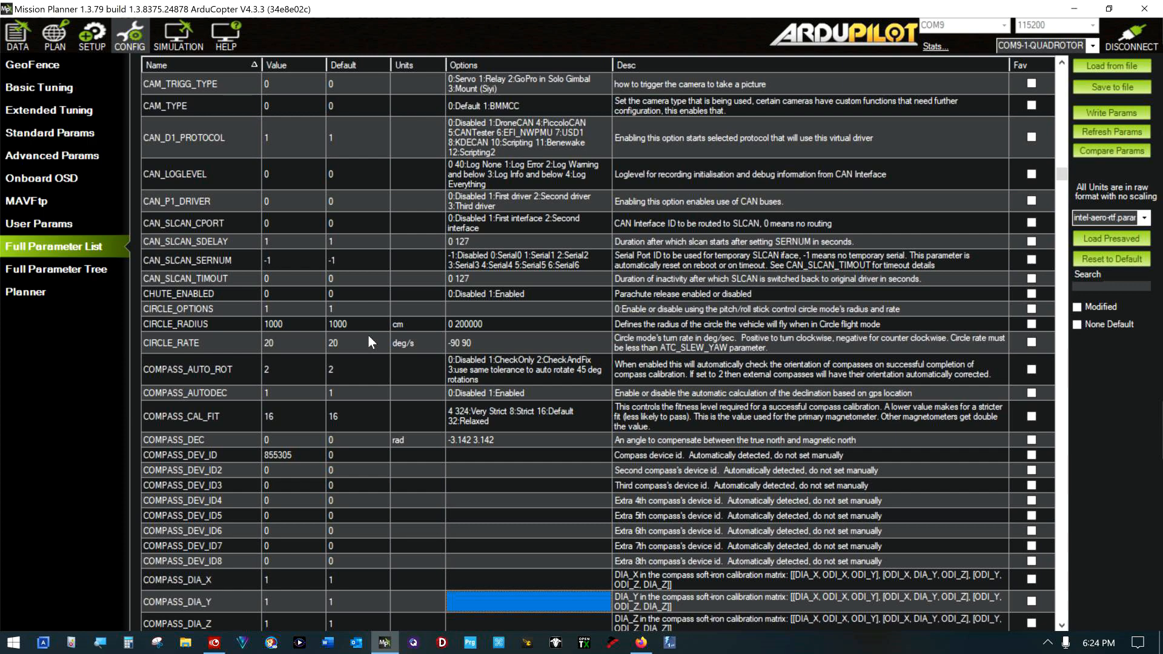
- Review the compass parameters from COMPASS_ENABLE to COMPASS_OFFS_MAX and read the description of COMPASS_LEARN
scroll(368, 337, "down", 7)
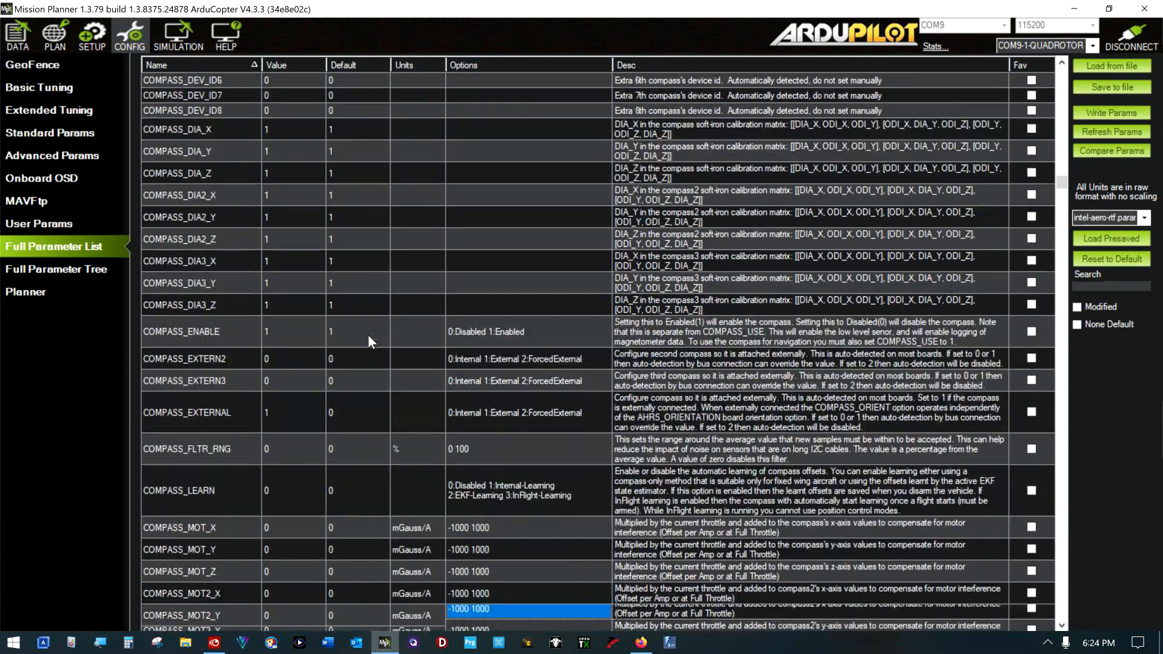
scroll(370, 337, "down", 2)
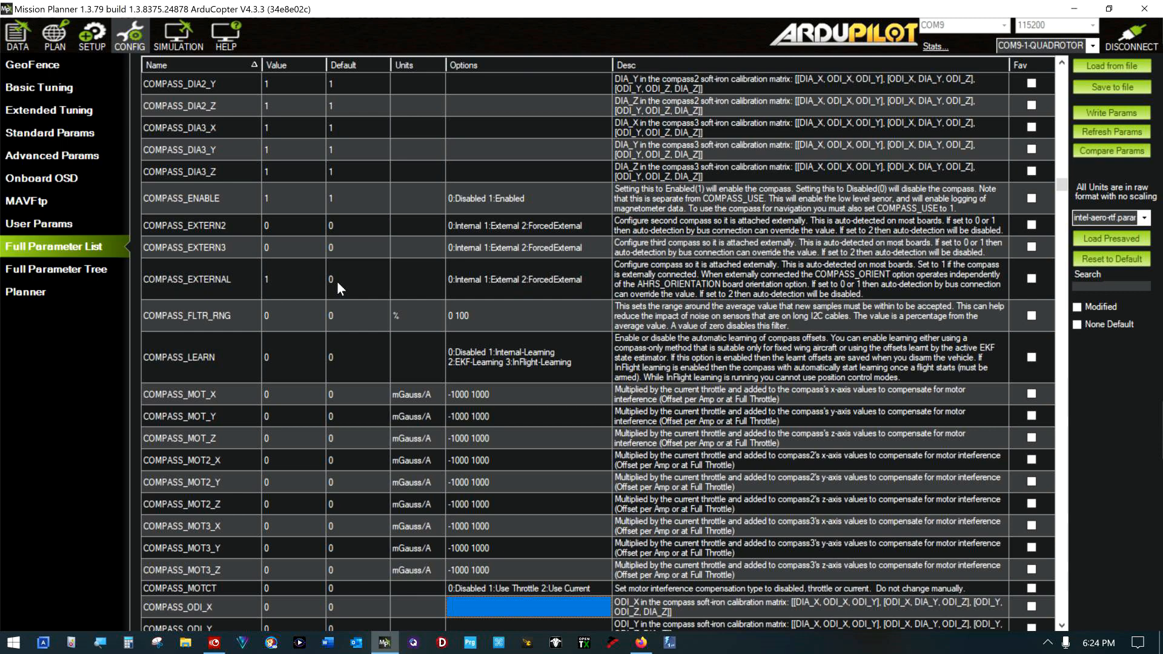
key("Down")
key("Down")
key("Down")
key("Down")
key("Down")
key("Down")
key("Down")
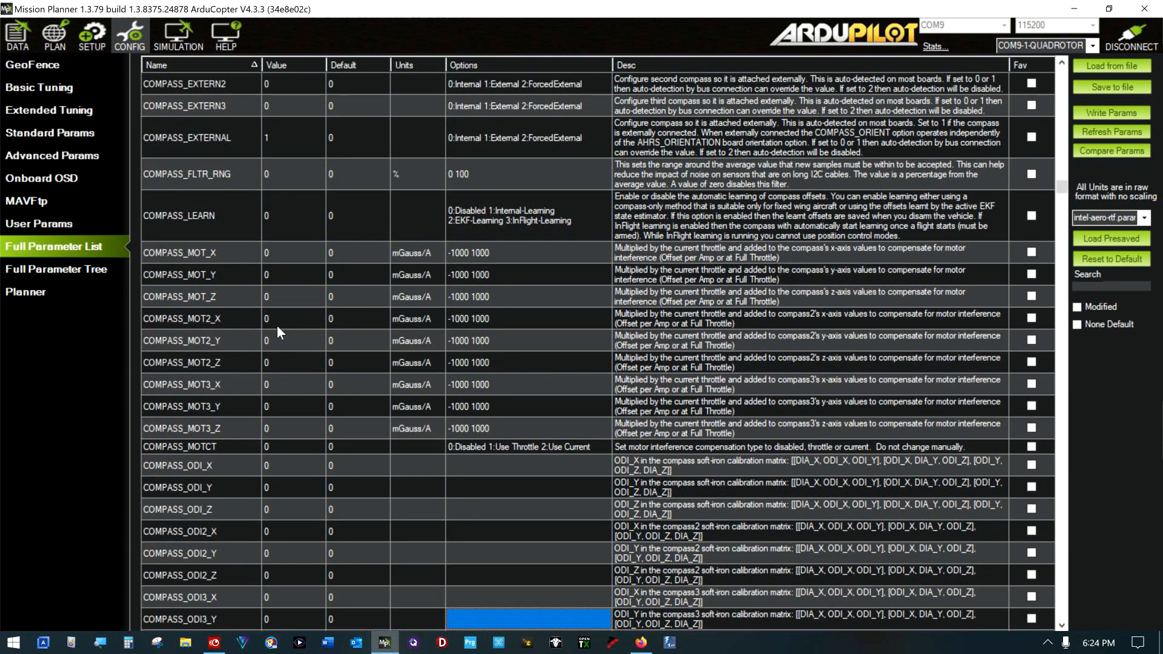
key("Down")
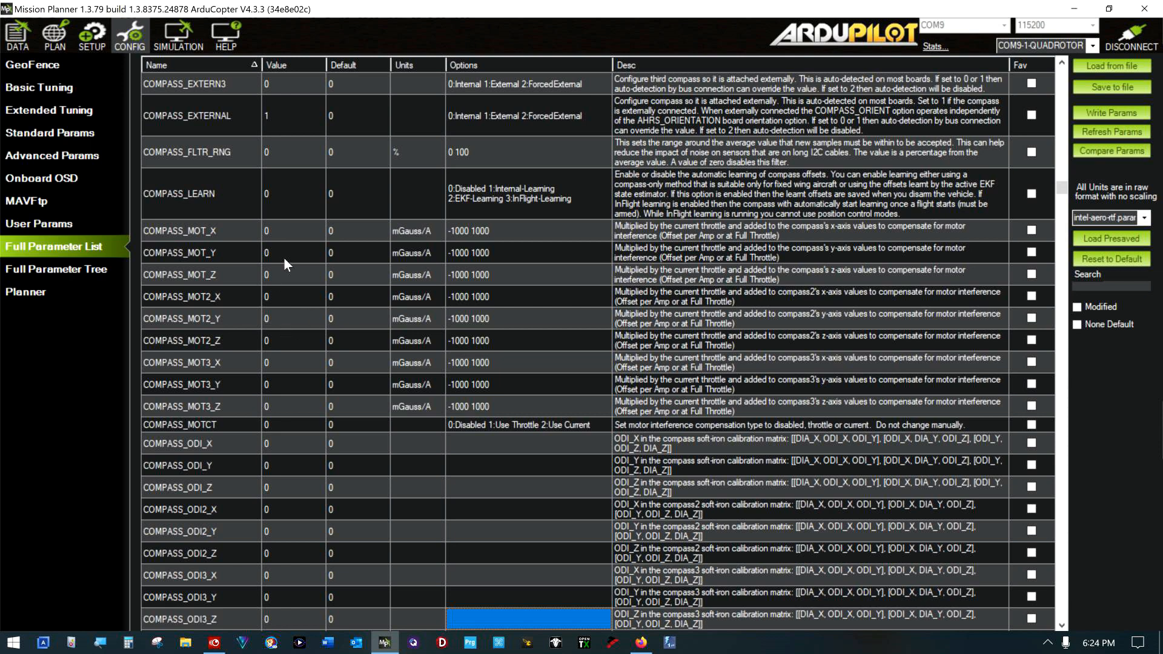
key("Down")
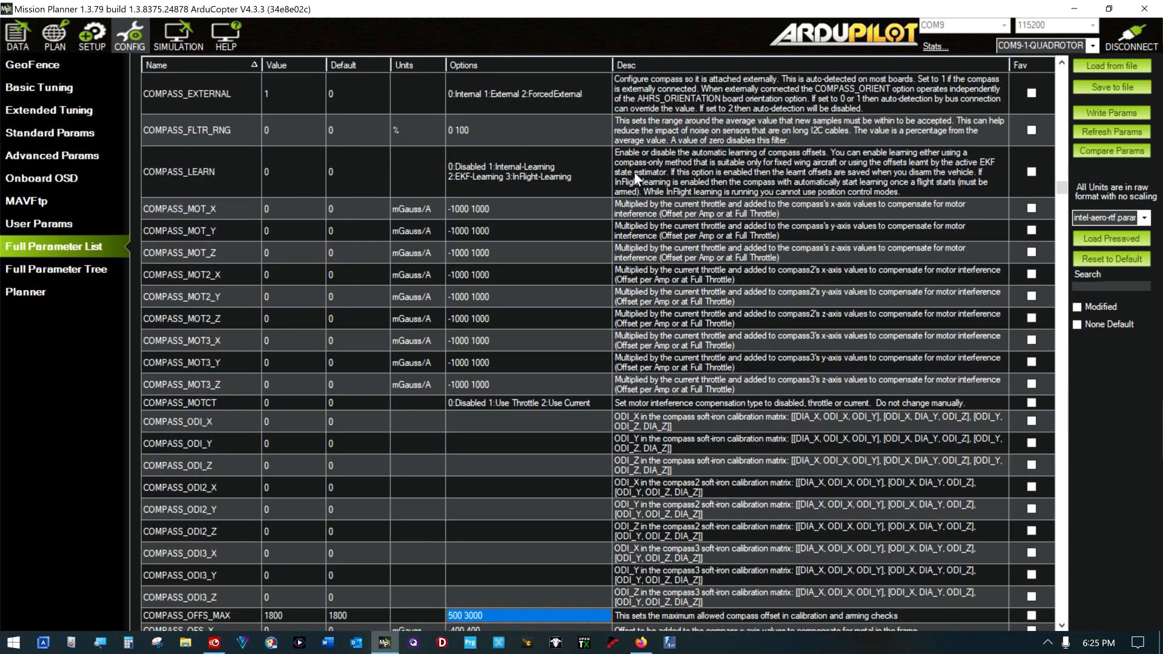
mouse_move(271, 172)
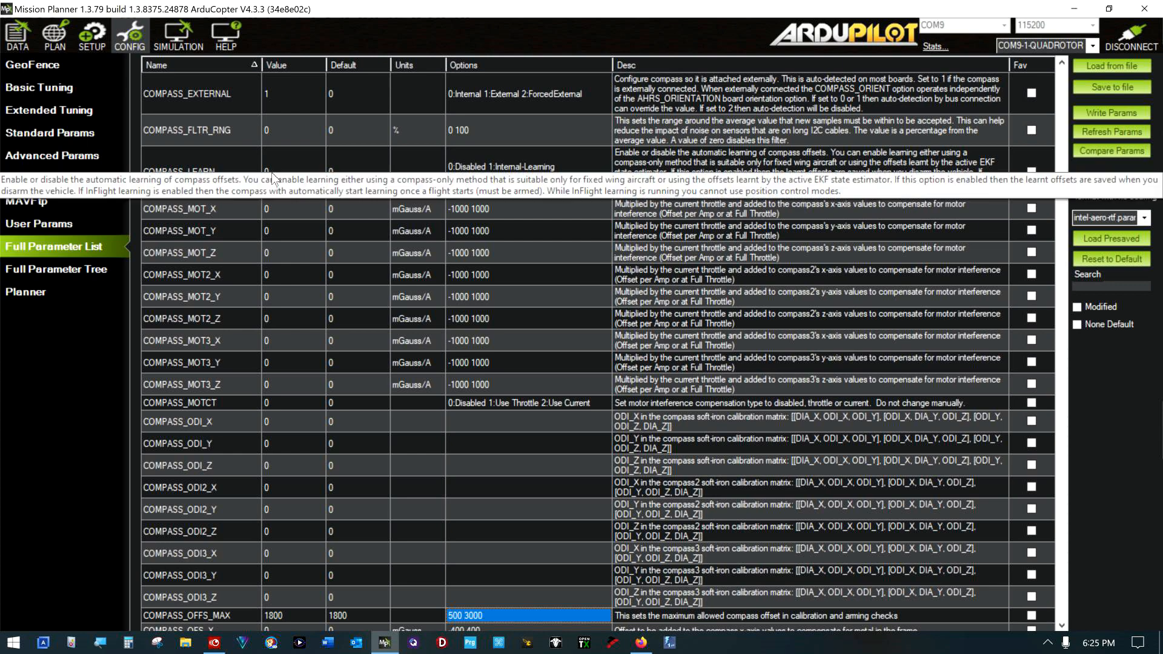
- Look through the compass orientation, priority, scale and use parameters down to DISARM_DELAY
key("Down")
key("Down")
key("Down")
key("Down")
key("Down")
key("Down")
key("Down")
key("Down")
key("Down")
key("Down")
key("Down")
key("Down")
key("Down")
key("Down")
key("Down")
key("Down")
key("Down")
key("Down")
key("Down")
key("Down")
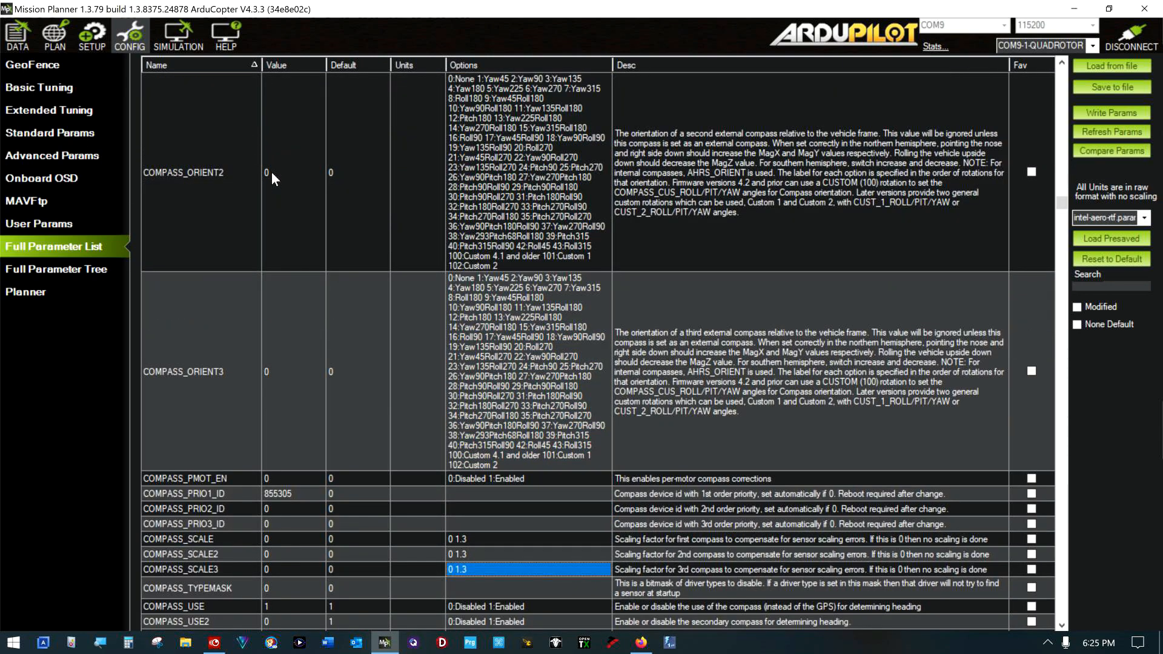
key("Down")
key("Down")
key("Down")
key("Down")
key("Down")
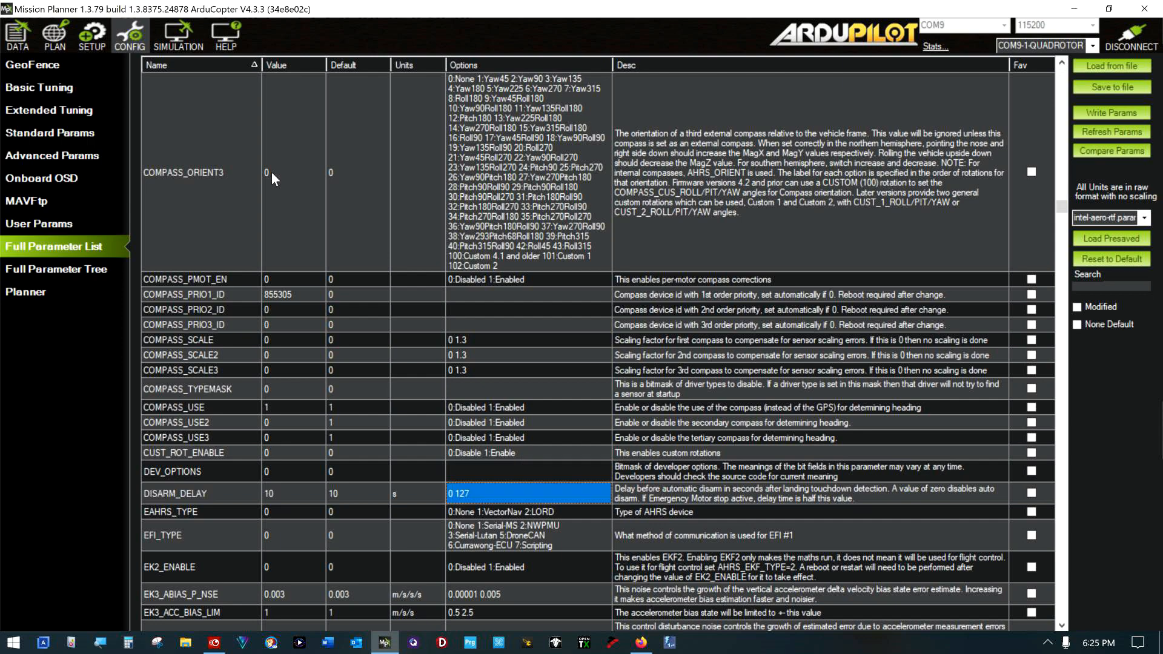
- Look through the EK2 and EK3 parameters down to the EK3_MAG and EK3_RNG entries
key("Page_Down")
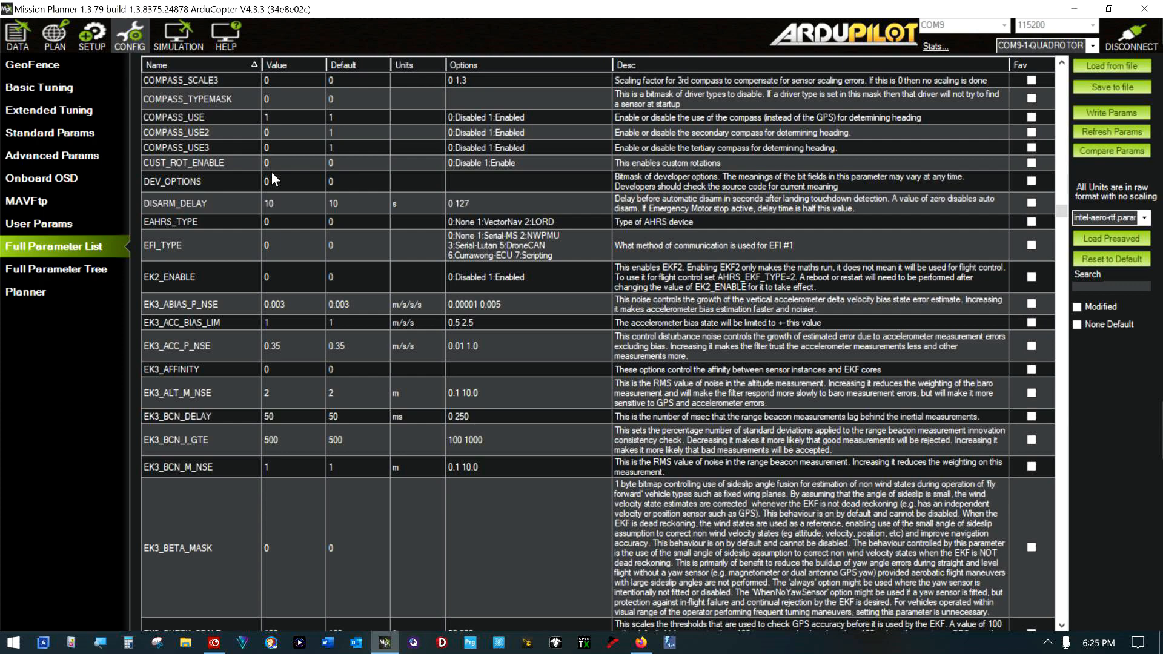
key("Page_Down")
key("Page_Down")
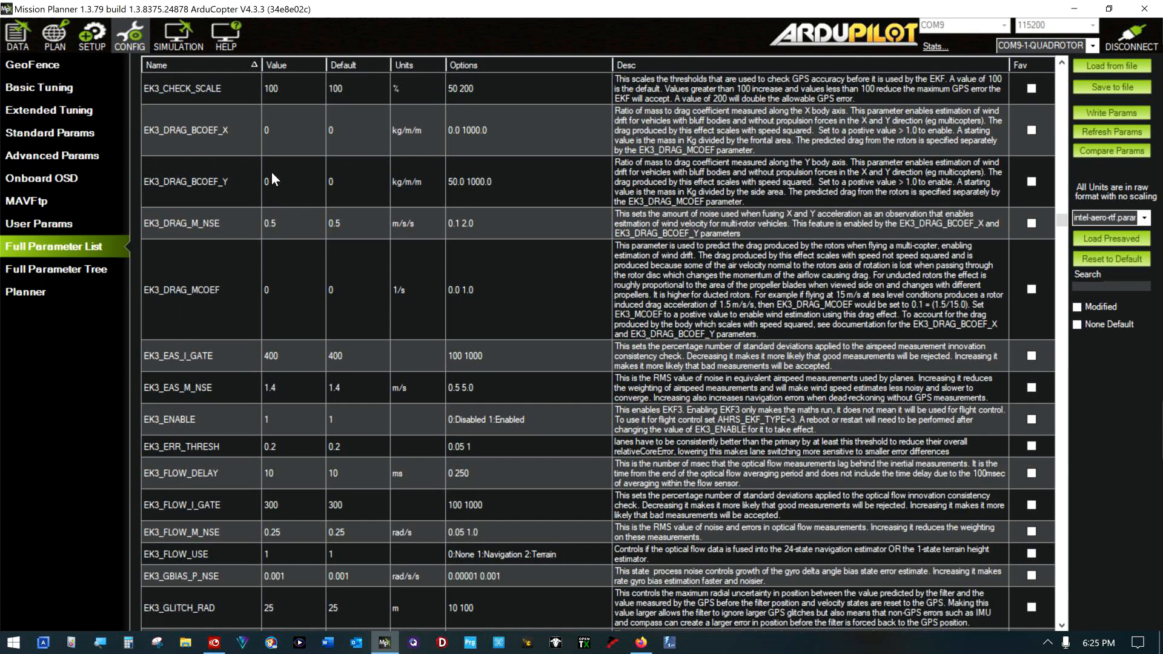
key("Page_Down")
key("Page_Down")
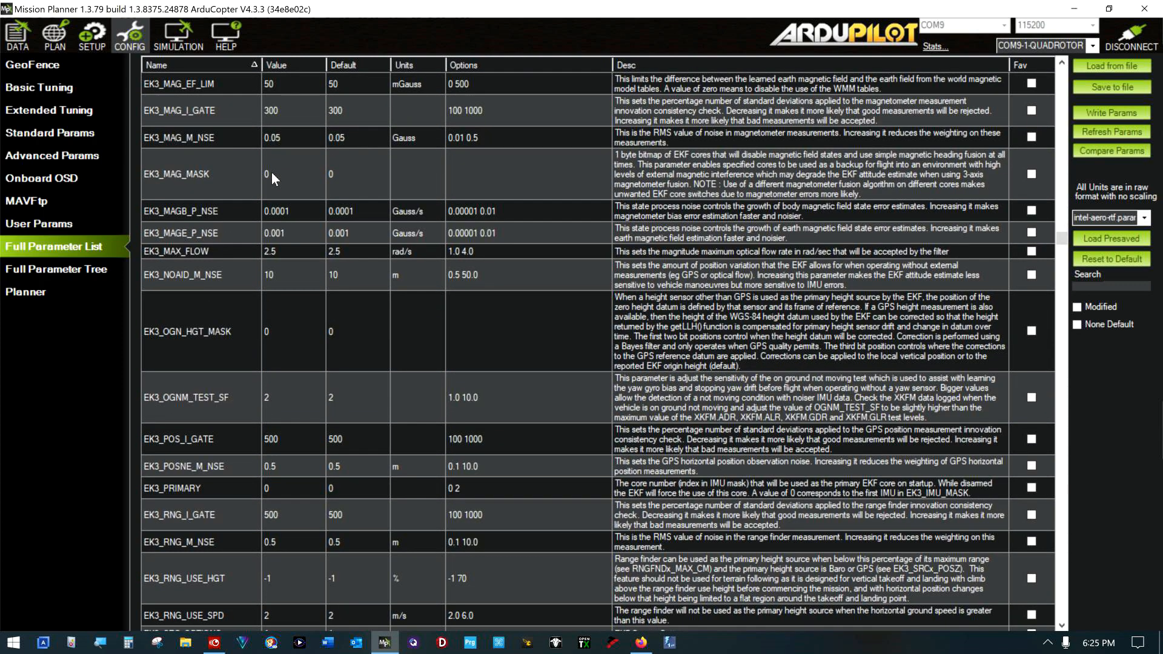
- Review the FLTMODE flight mode assignments, FRAME_CLASS and FRAME_TYPE, and the FS failsafe parameters
key("Page_Down")
key("Page_Down")
key("Page_Down")
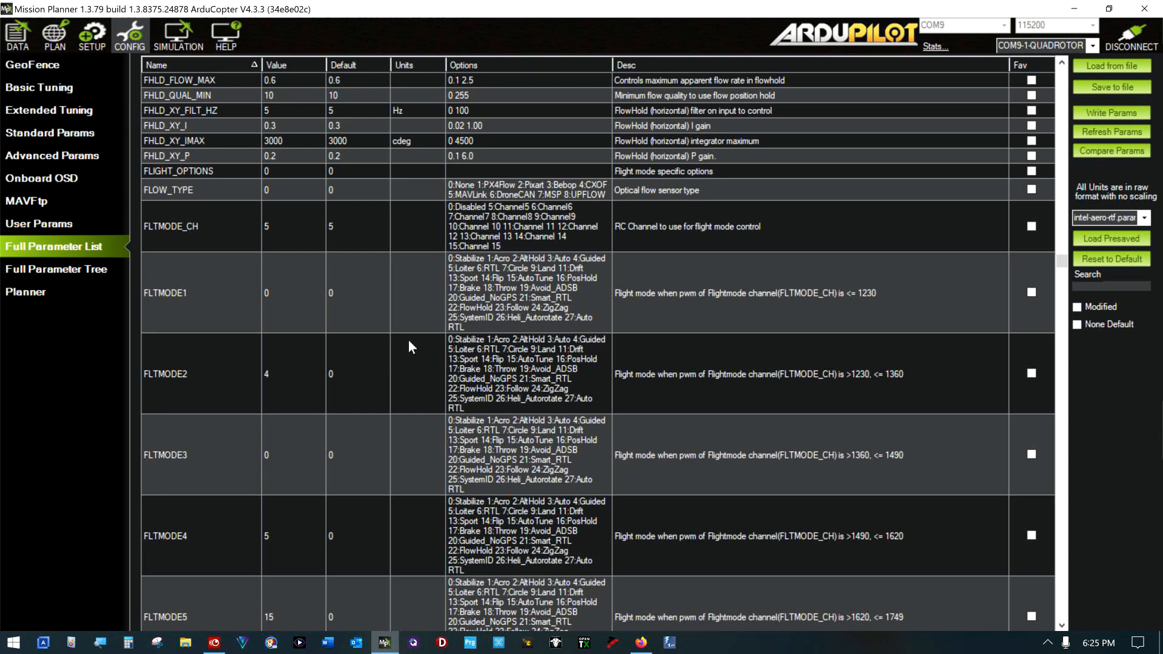
key("Page_Down")
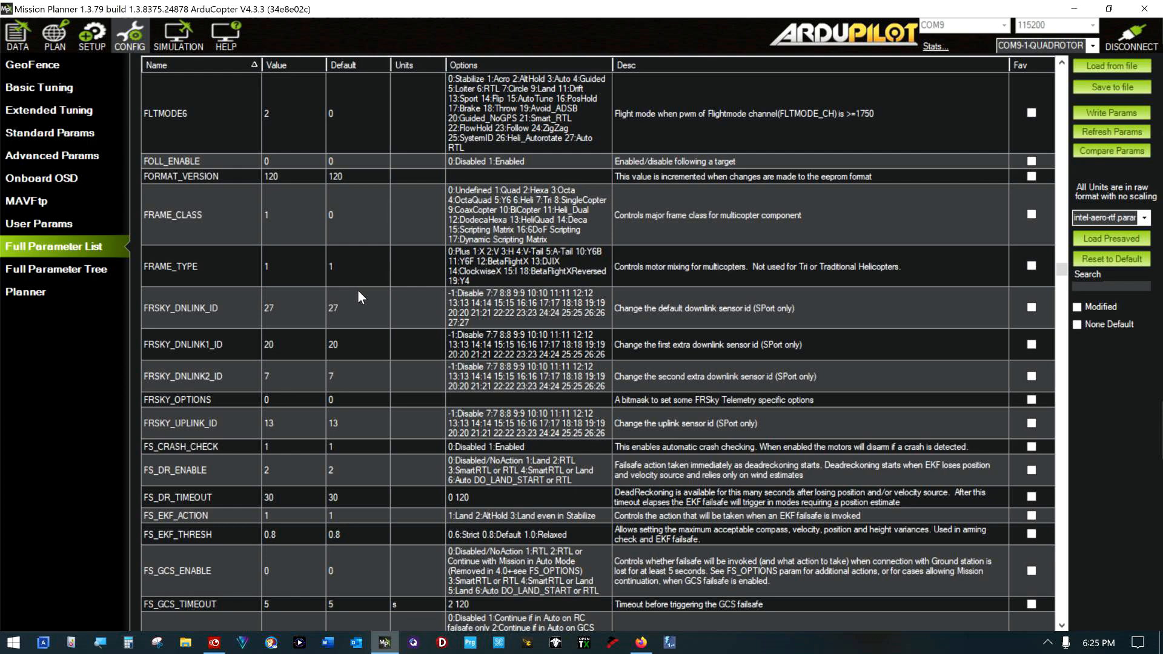
- Review the remaining FS failsafe parameters from FS_OPTIONS on and the GPS parameters down to GPS_NAVFILTER
key("Page_Down")
key("Page_Down")
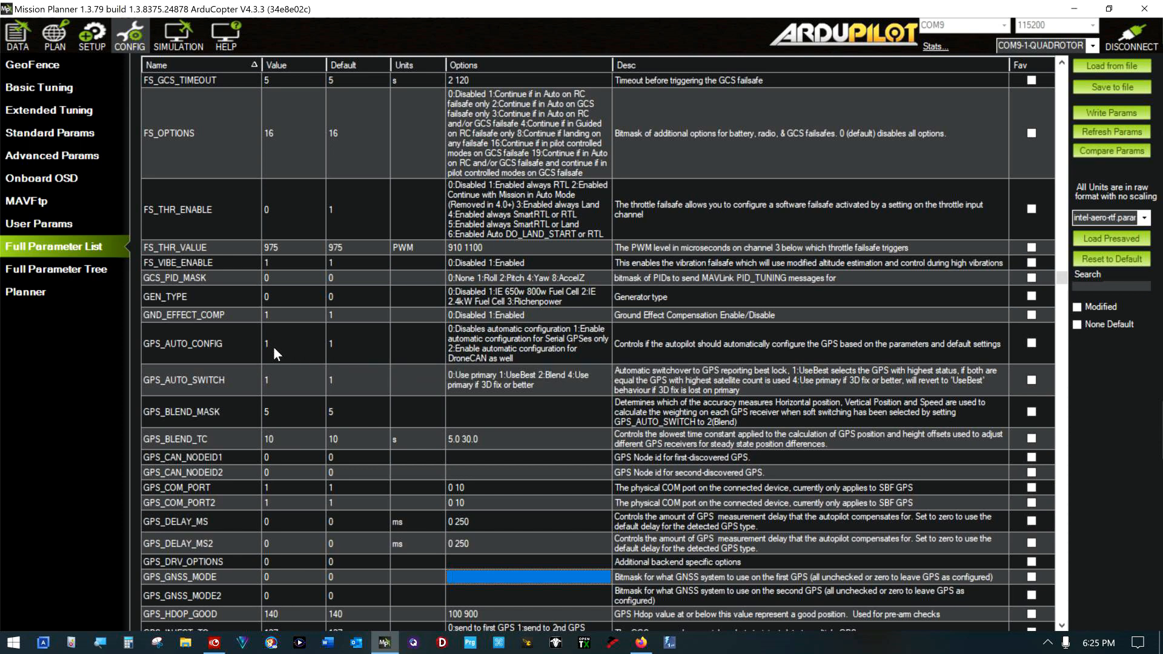
key("Down")
key("Down")
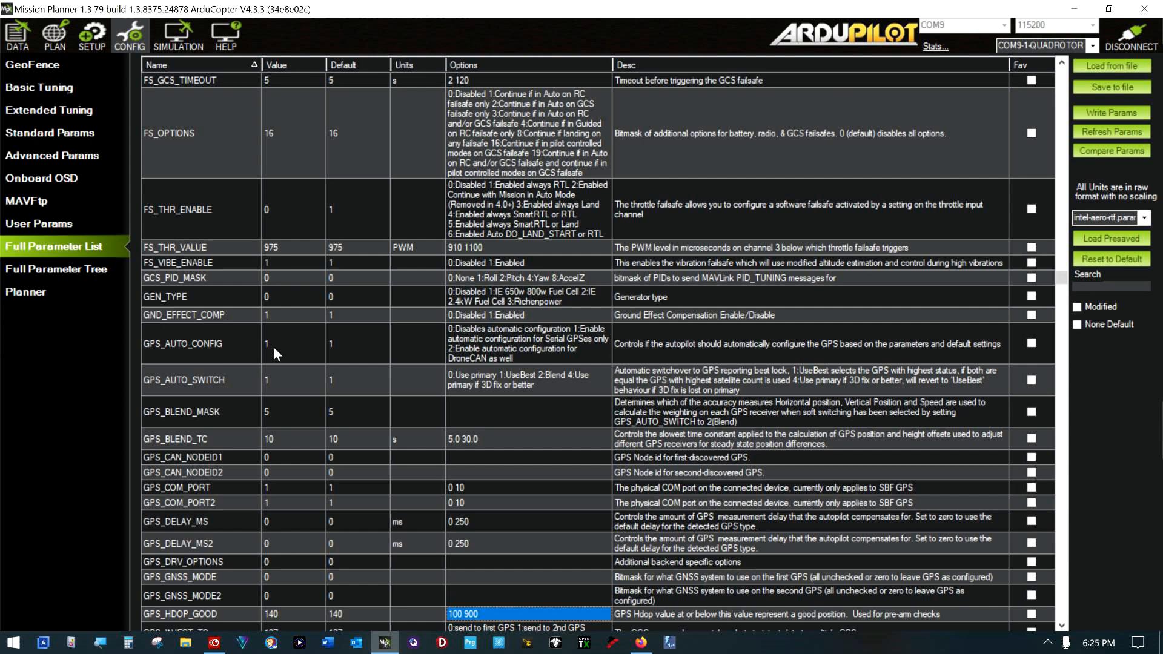
key("Down")
key("Down")
key("Down")
key("Down")
key("Down")
key("Down")
key("Down")
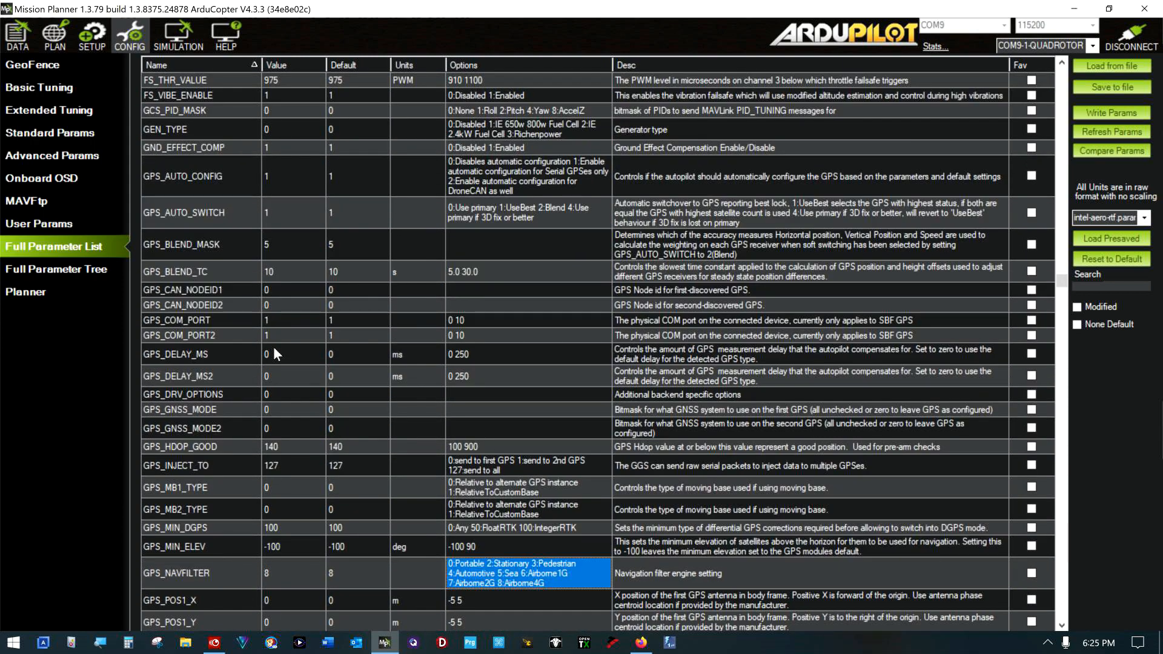
- Look through the GPS antenna position, primary, rate and SBAS parameters and examine the GPS_TYPE and GPS_TYPE2 options
key("Down")
key("Down")
key("Down")
key("Down")
key("Down")
key("Down")
key("Down")
key("Down")
key("Down")
key("Down")
key("Down")
key("Down")
key("Down")
key("Down")
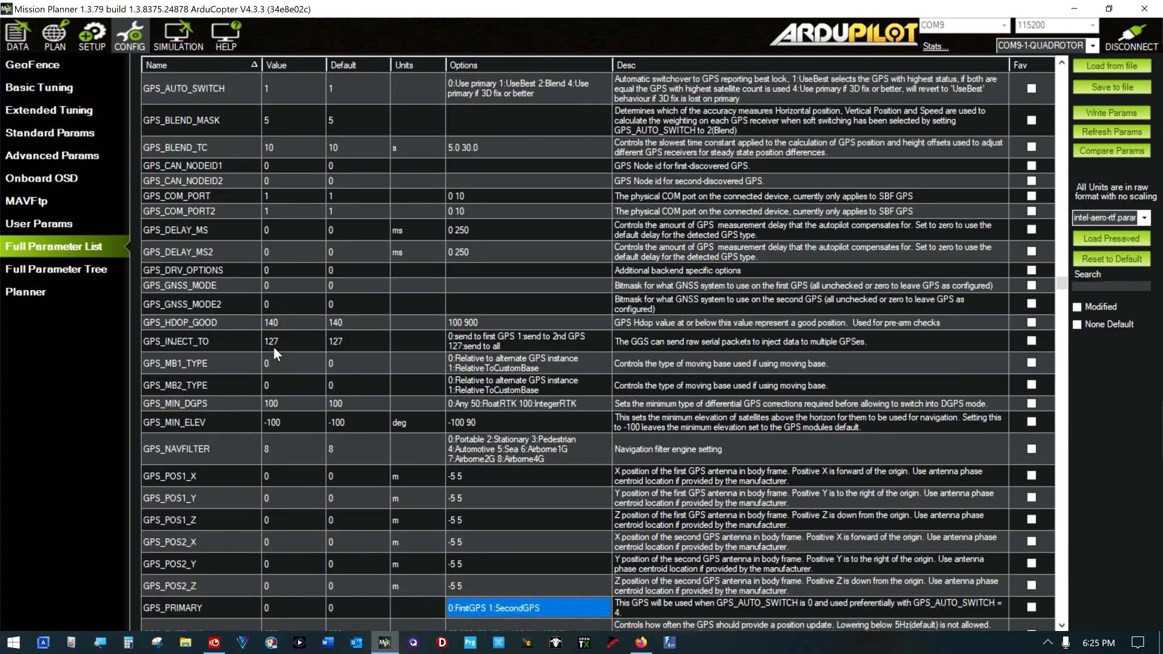
key("Down")
key("Down")
key("Down")
key("Down")
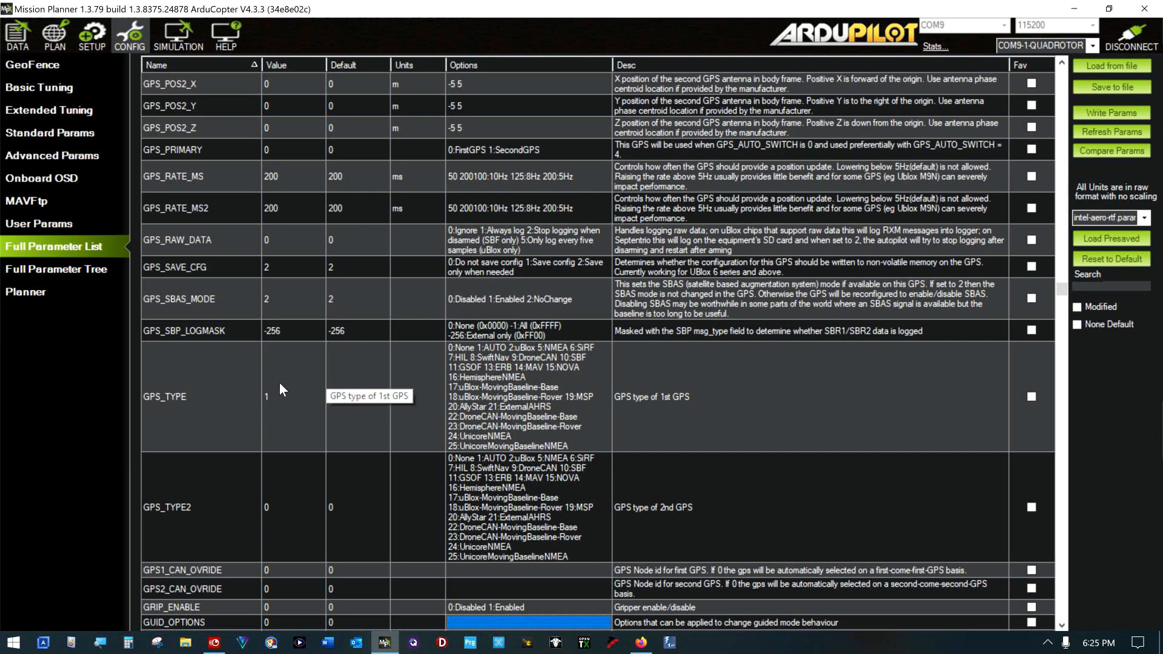
- Review the GUID, INITIAL_MODE and INS accelerometer and gyro parameters, continuing to the LAND entries and LOG_DISARMED
scroll(280, 384, "down", 3)
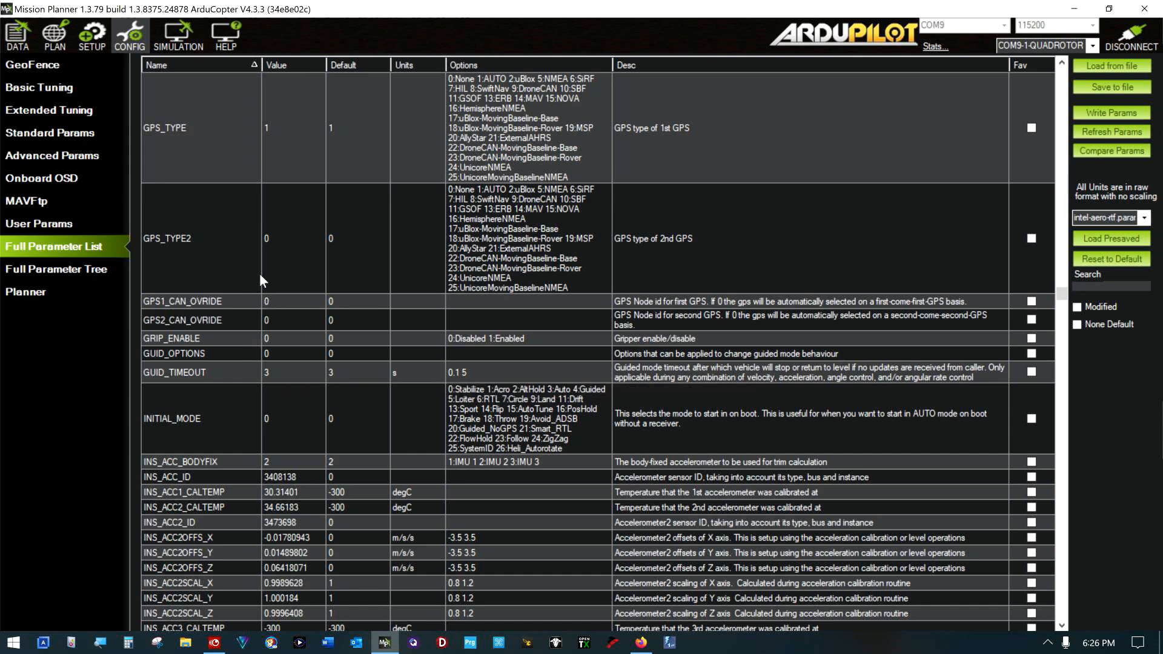
scroll(265, 285, "down", 3)
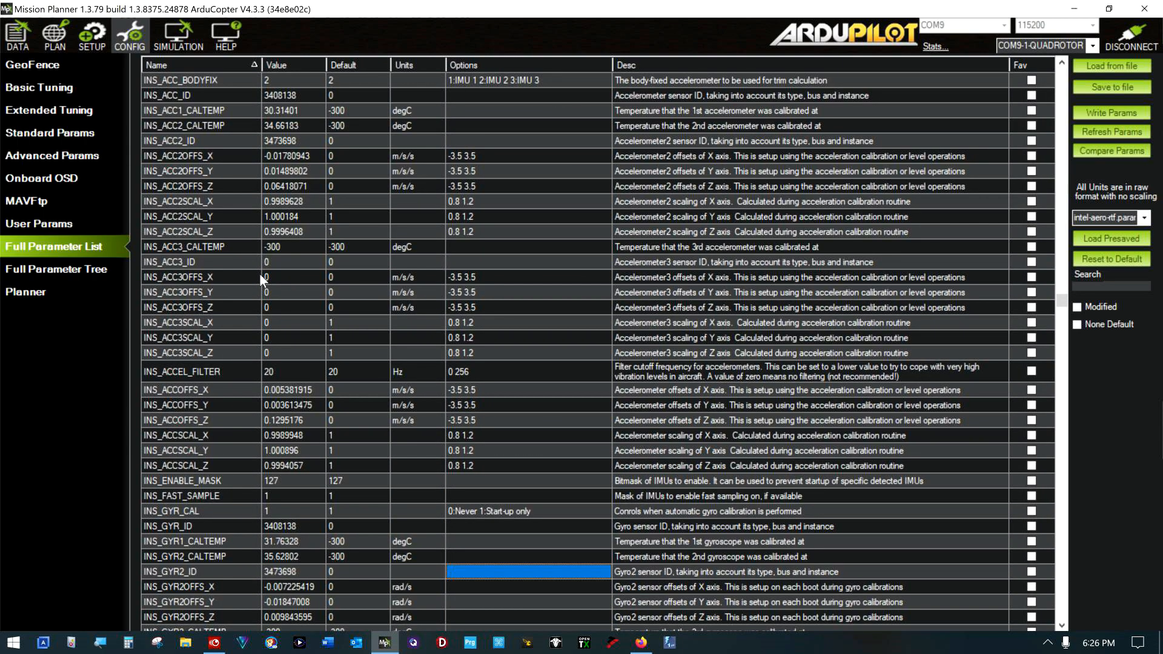
scroll(264, 280, "down", 12)
scroll(264, 280, "down", 8)
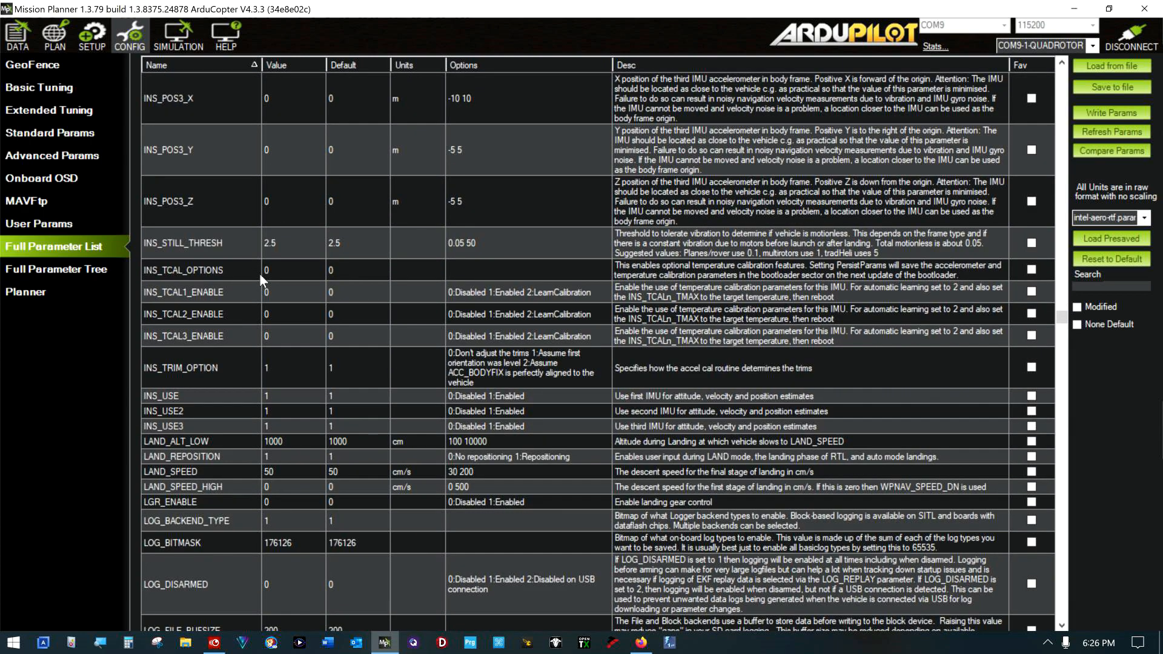
- Look through the LOG file, LOIT, MOT and NTF parameters down to the general OSD display settings
scroll(262, 280, "down", 7)
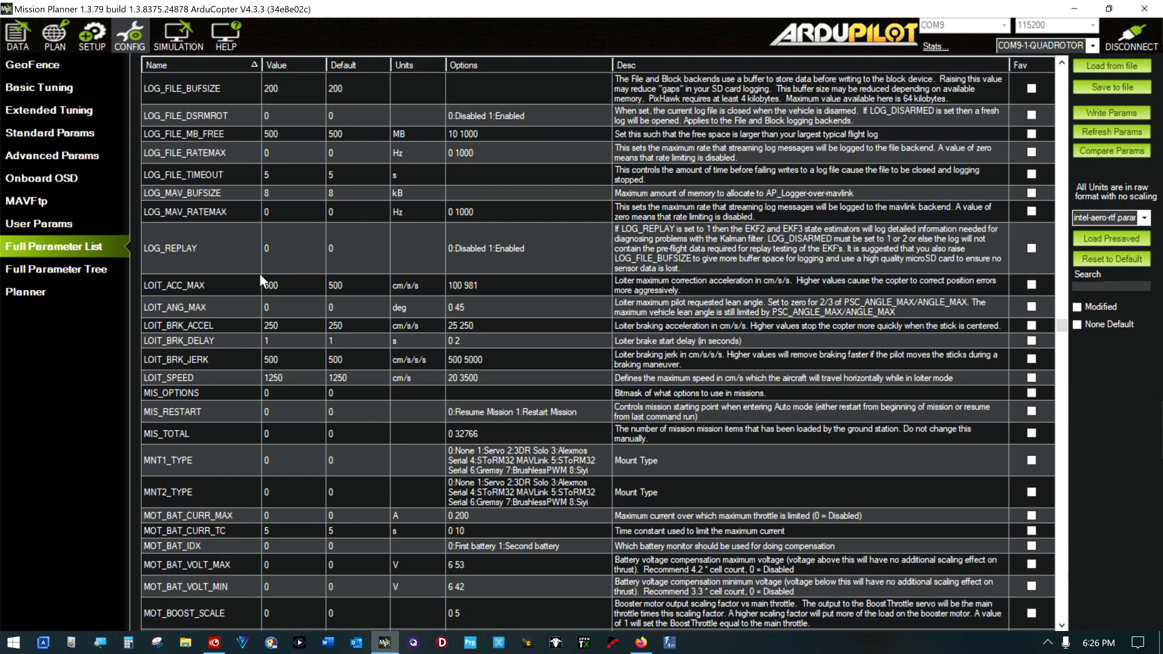
scroll(262, 280, "down", 10)
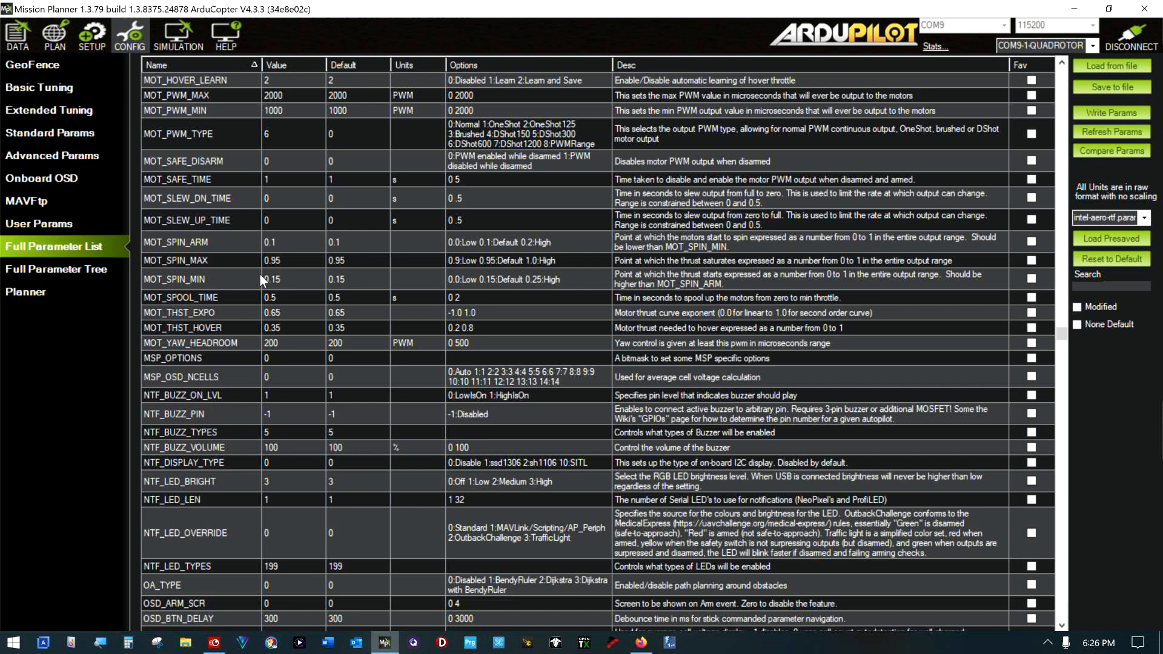
scroll(262, 279, "down", 10)
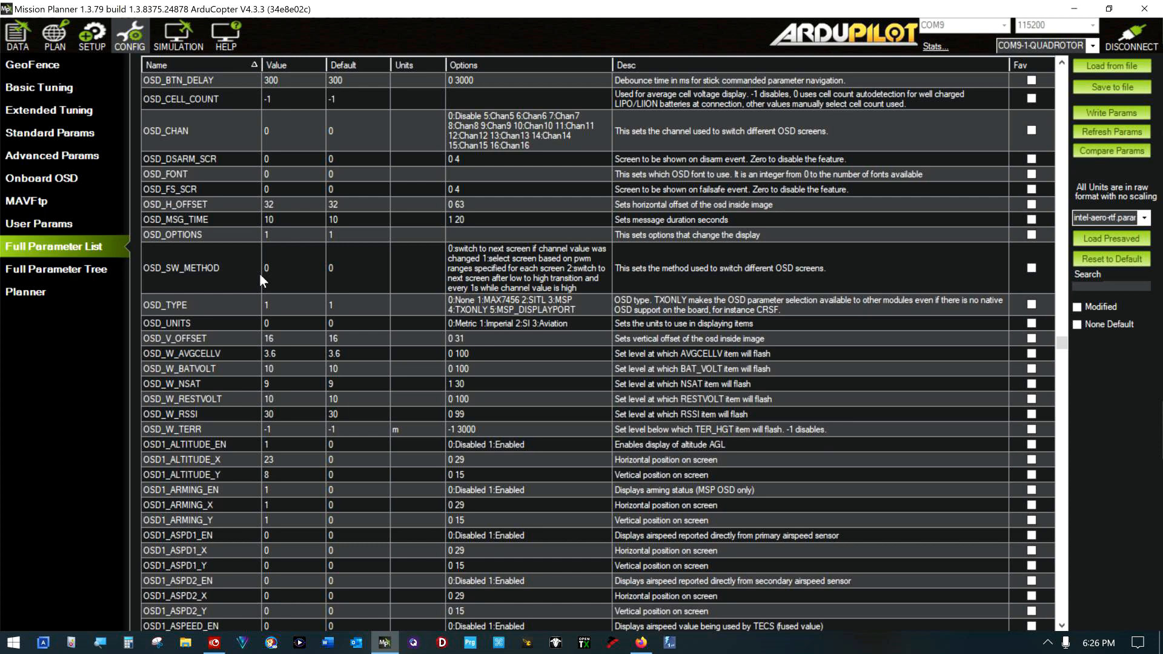
- Look through the OSD1 screen item parameters from OSD1_CHAN_MIN down to OSD1_TEMP
scroll(262, 280, "down", 15)
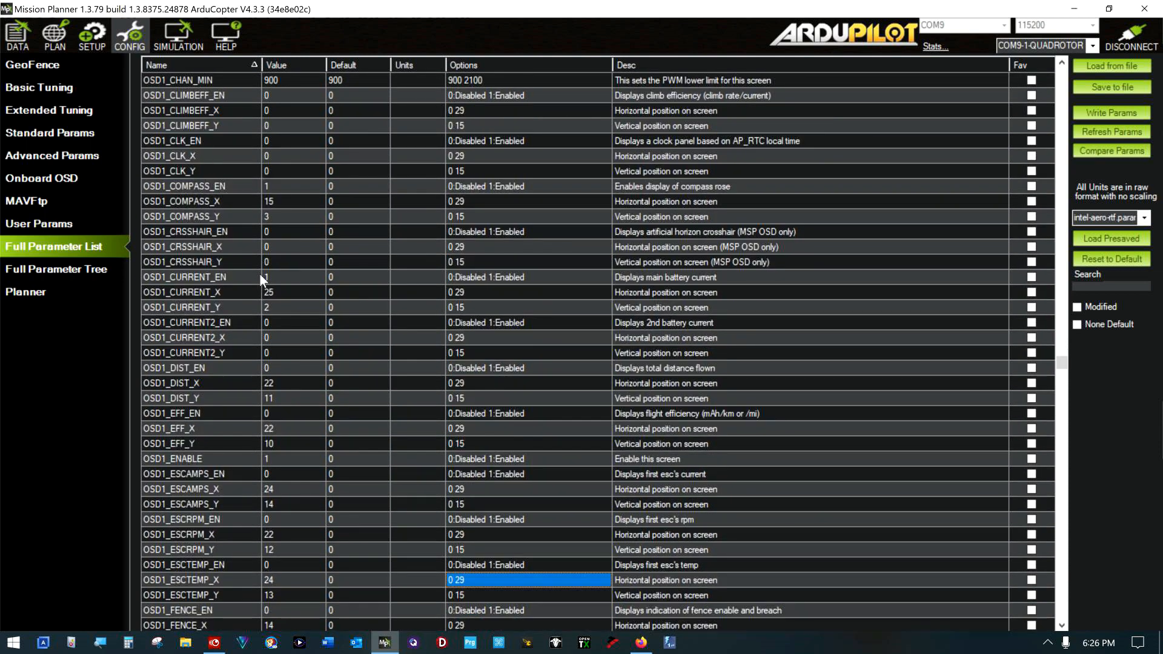
key("Down")
key("Down")
key("Down")
key("Down")
key("Down")
key("Down")
key("Down")
key("Down")
key("Down")
key("Down")
key("Down")
key("Down")
key("Down")
key("Down")
key("Down")
key("Down")
key("Down")
key("Down")
key("Down")
key("Down")
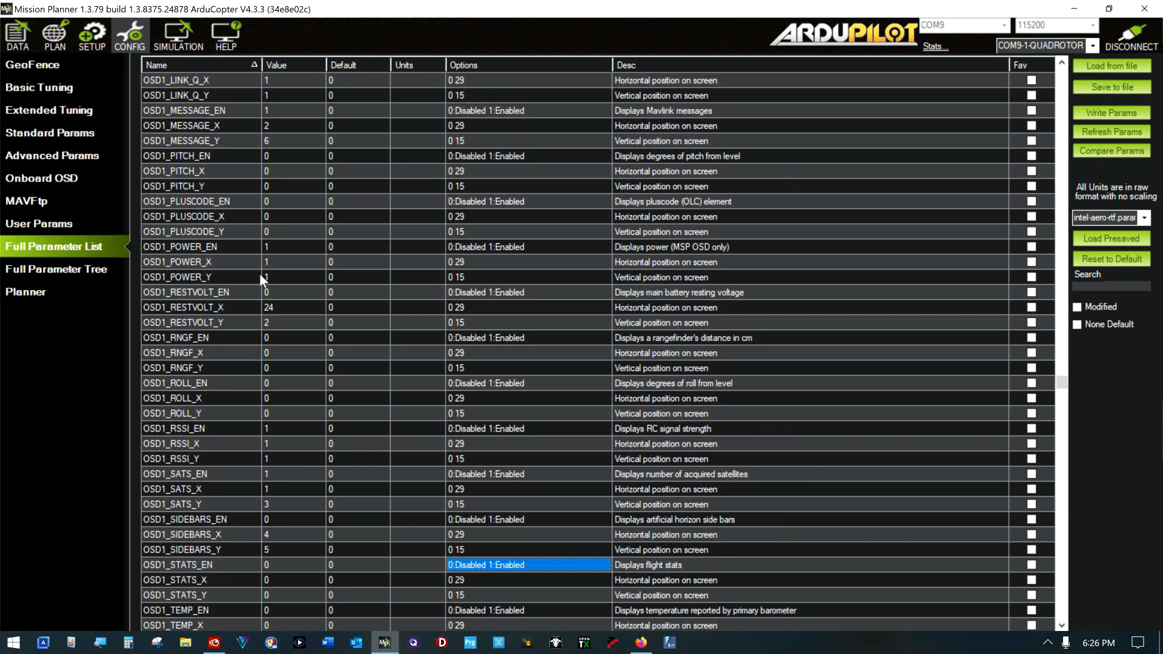
- Page through the last OSD1 entries and the OSD2 and OSD3 screen parameters down to OSD3_FENCE
key("Page_Down")
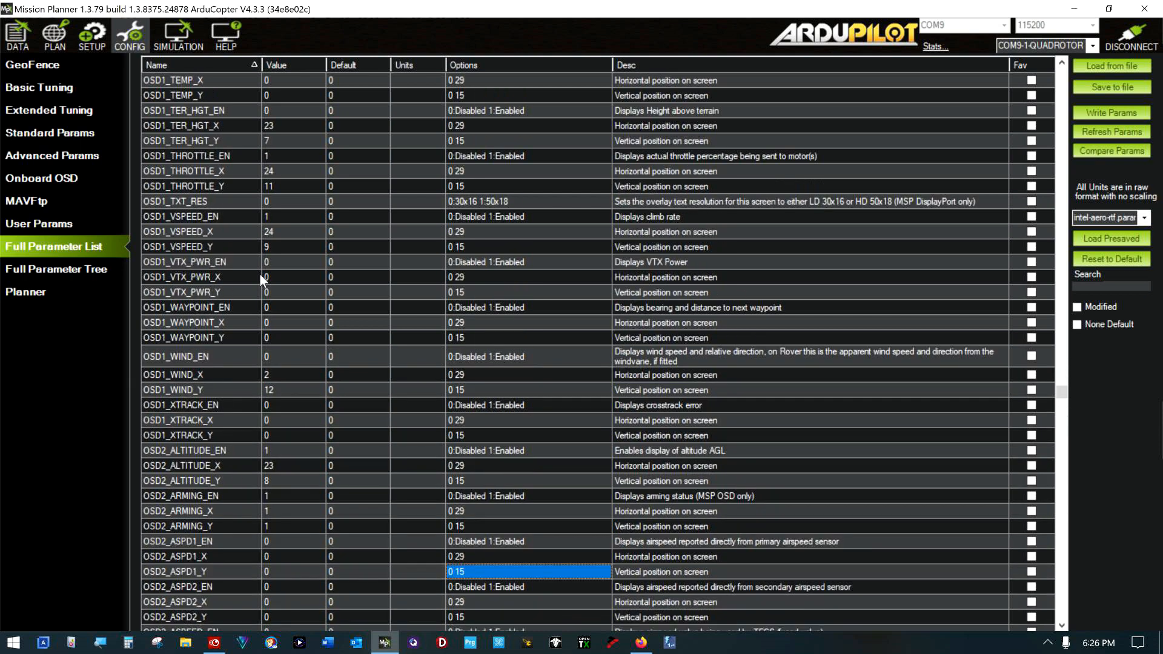
key("Page_Down")
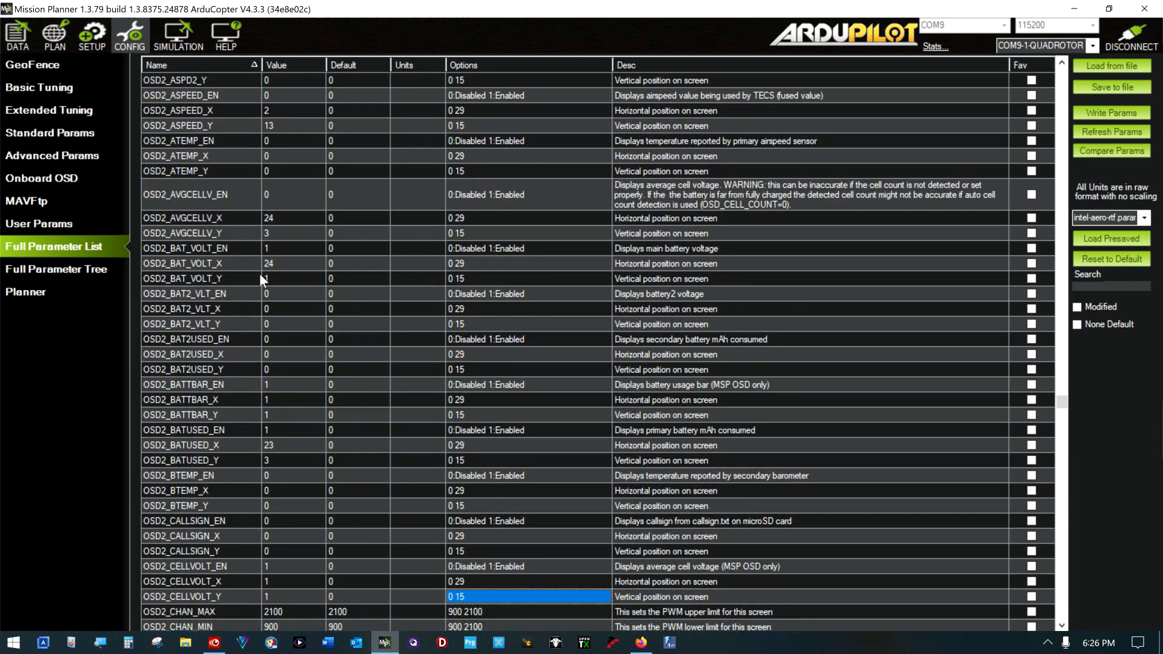
key("Page_Down")
key("Page_Down")
key("Page_Down")
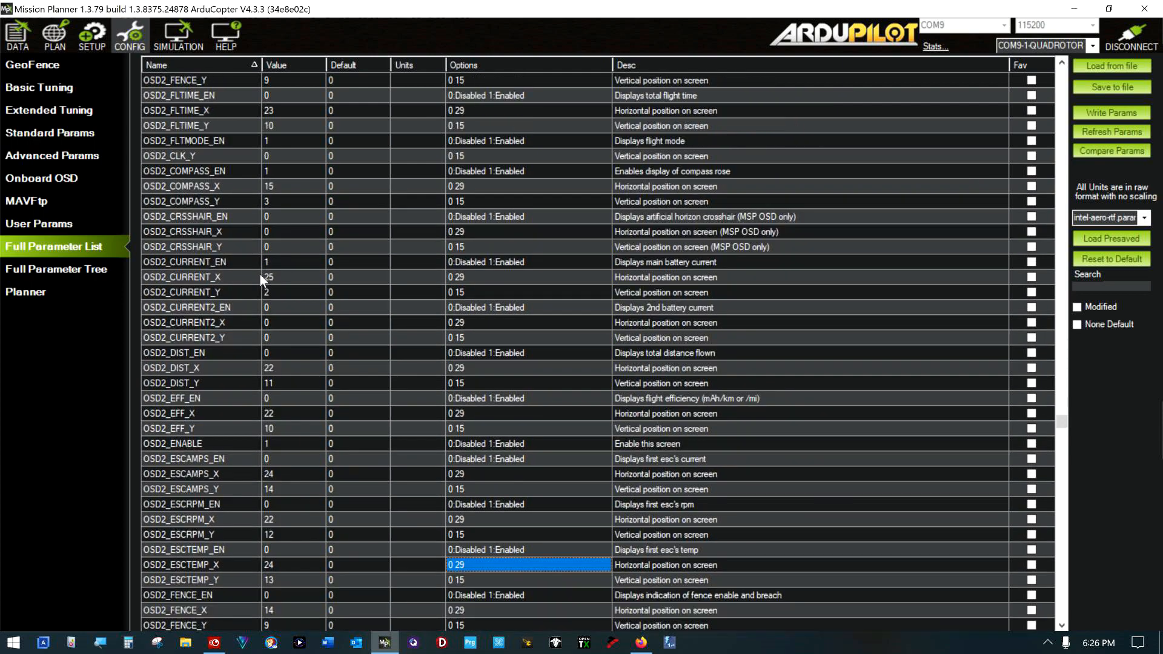
key("Page_Down")
key("Page_Down")
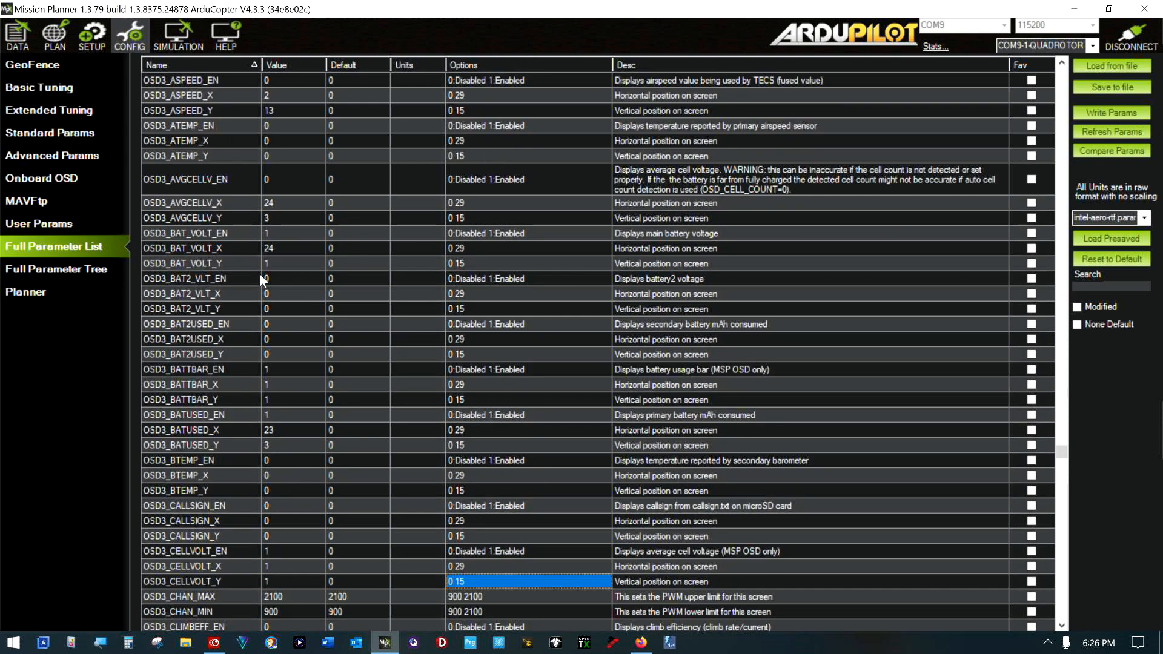
key("Page_Down")
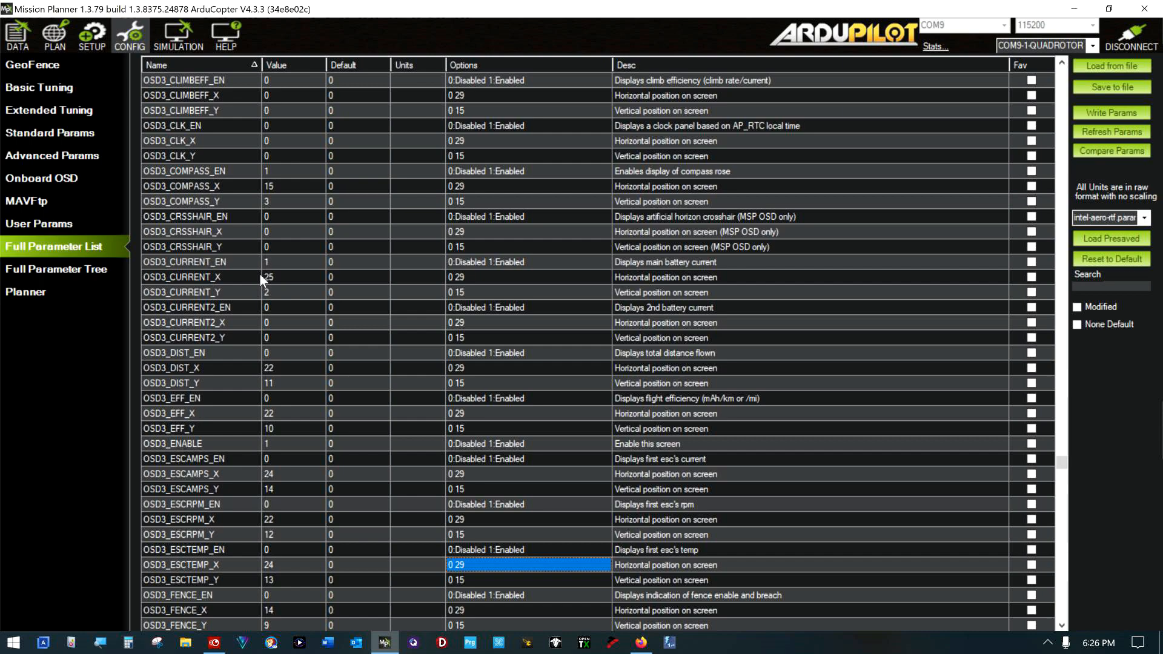
- Review the PILOT, proximity sensor, PSC position controller and RALLY parameters down to the first RC1 entries
key("Page_Down")
key("Page_Down")
key("Page_Down")
key("Page_Down")
key("Page_Down")
key("Page_Down")
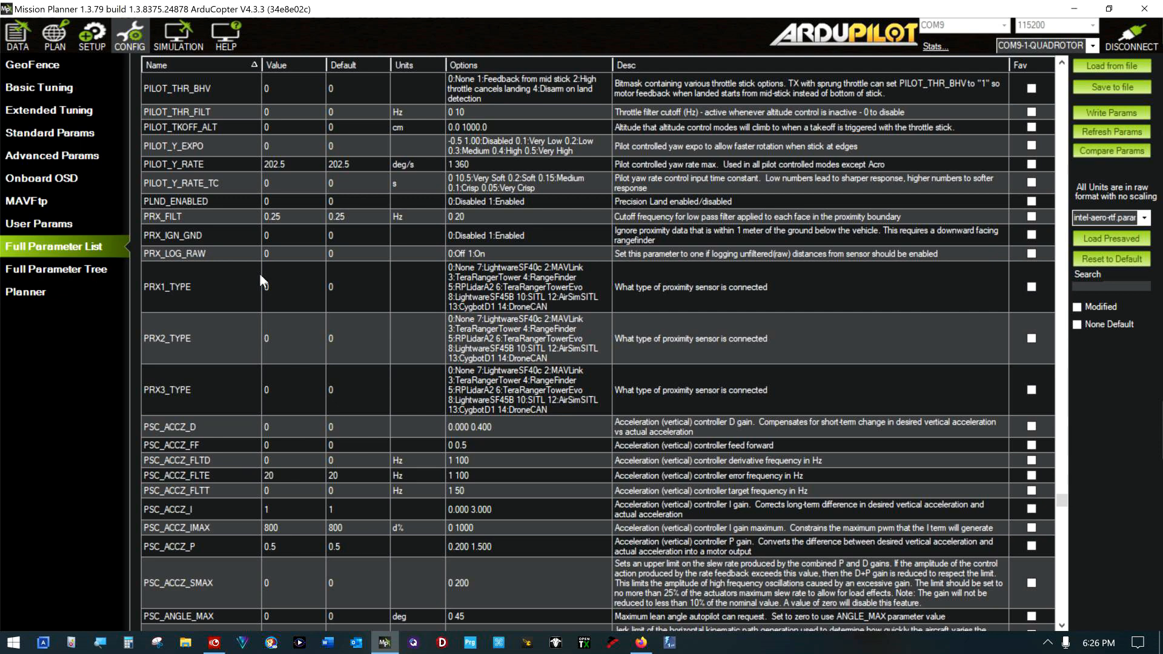
key("Page_Down")
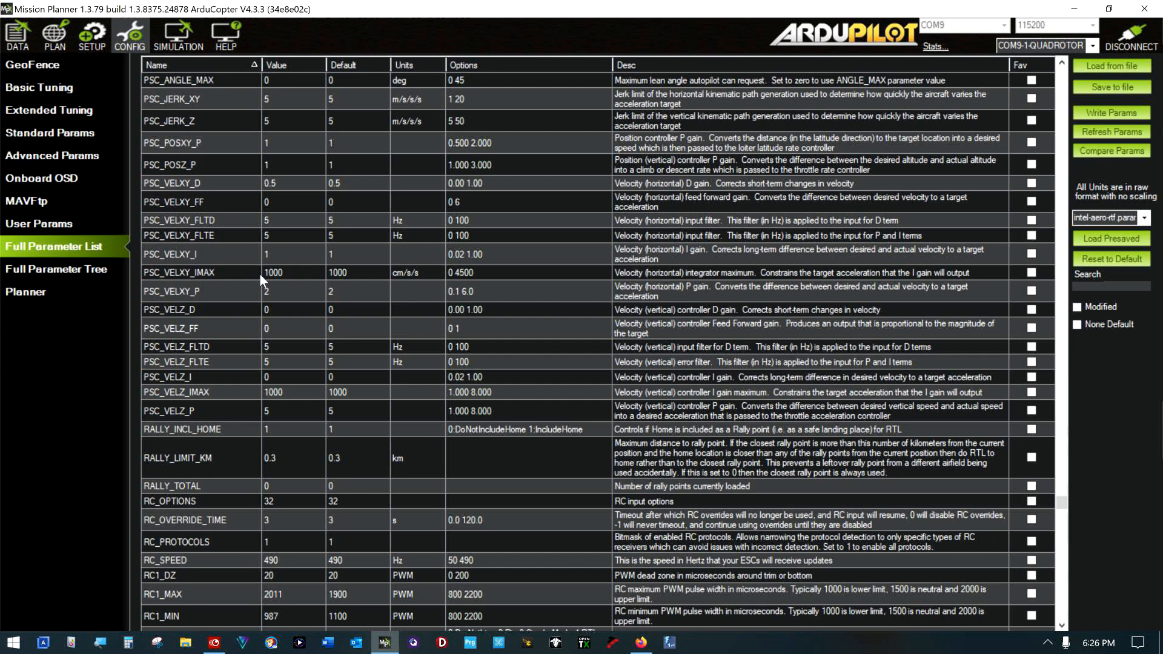
- Look through the RC channel parameters and their option functions down to the RELAY_PIN and RNGFND1_TYPE entries
key("Page_Down")
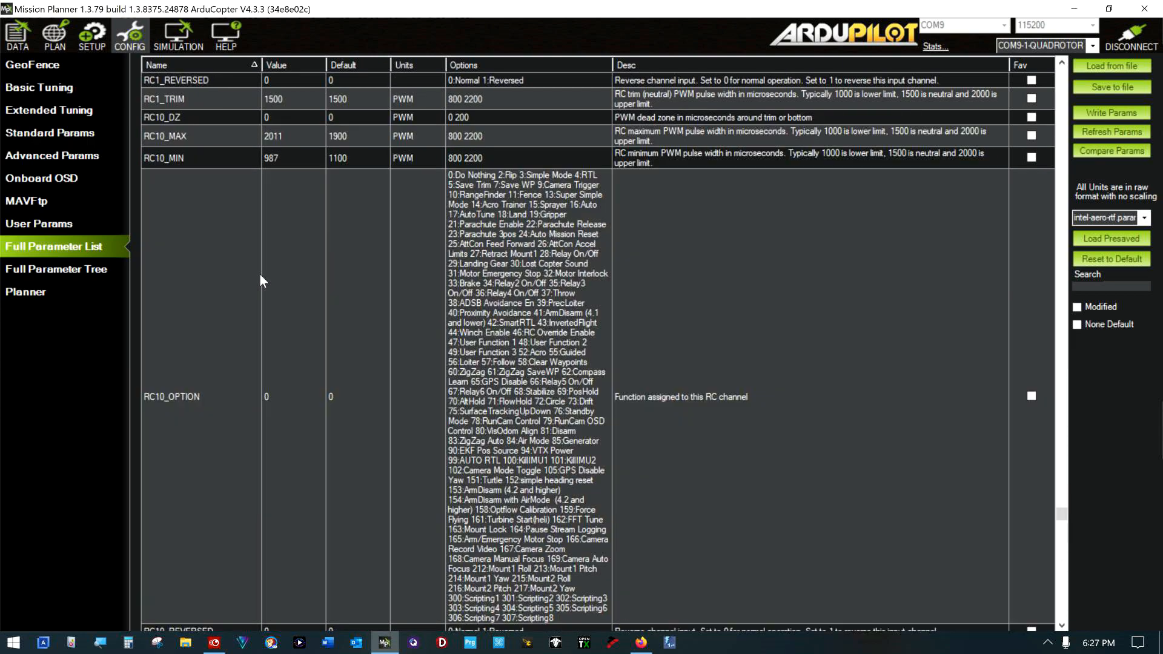
key("Page_Down")
key("Page_Down")
key("Page_Down")
key("Page_Down")
key("Page_Down")
key("Page_Down")
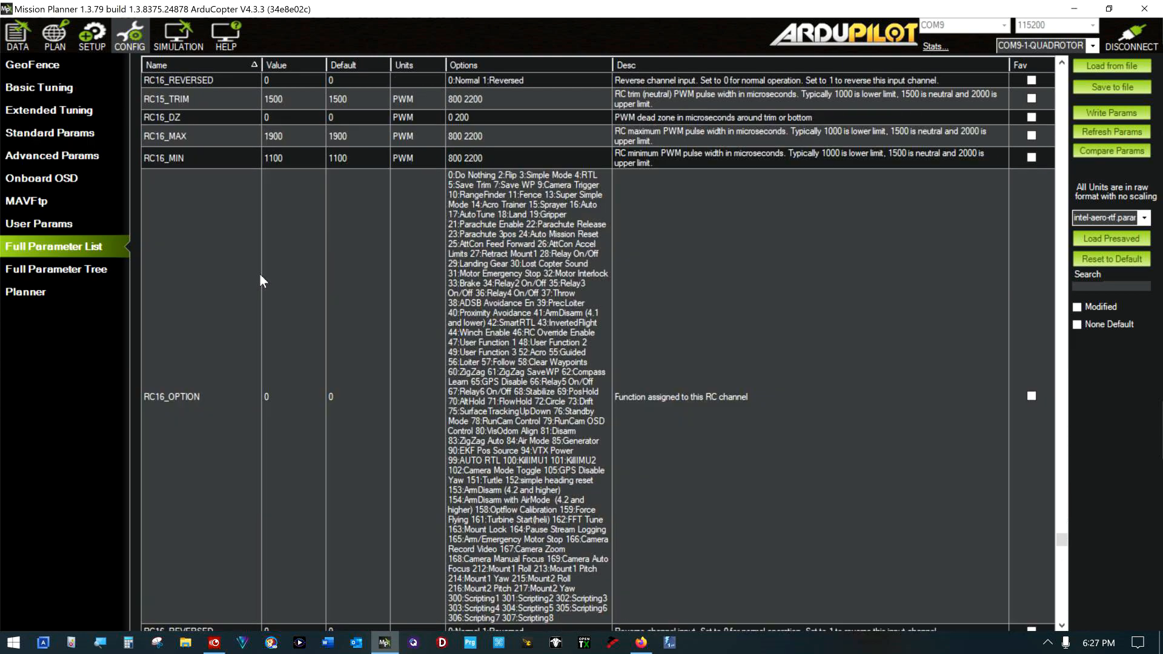
key("Page_Down")
key("Page_Down")
key("Page_Down")
key("Page_Down")
key("Page_Down")
key("Page_Down")
key("Page_Down")
key("Page_Down")
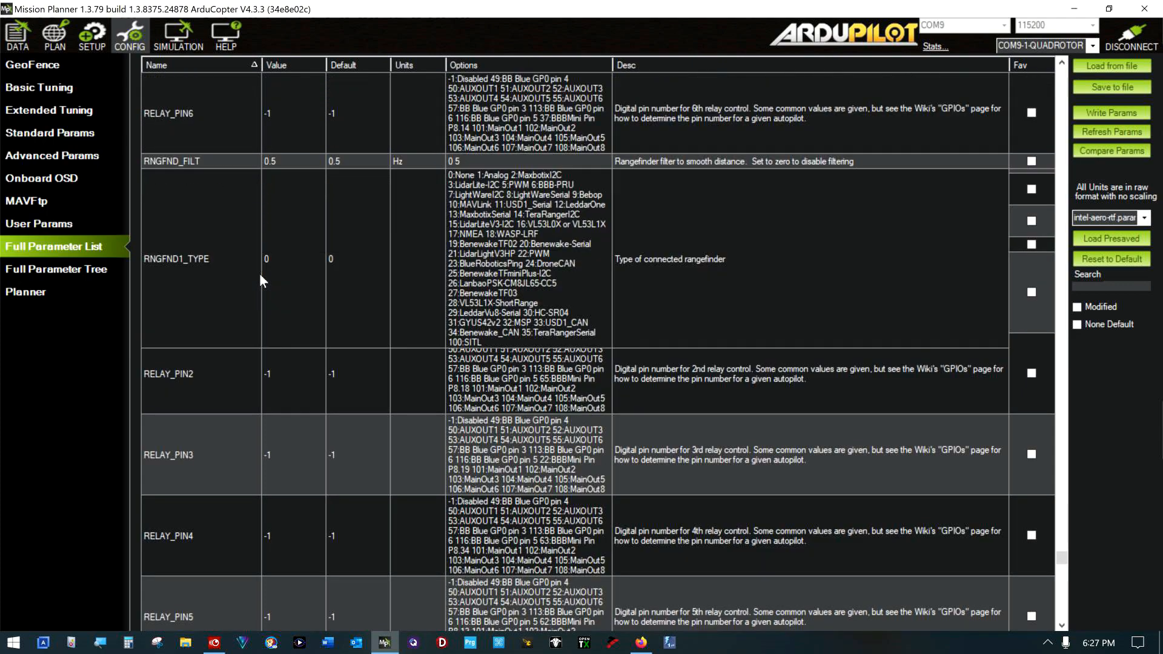
- Review the RPM, RSSI, RTL and SCHED parameters and the serial port baud and protocol settings down to SERIAL6_OPTIONS
key("Page_Down")
key("Page_Down")
key("Page_Down")
key("Page_Down")
key("Page_Down")
key("Page_Down")
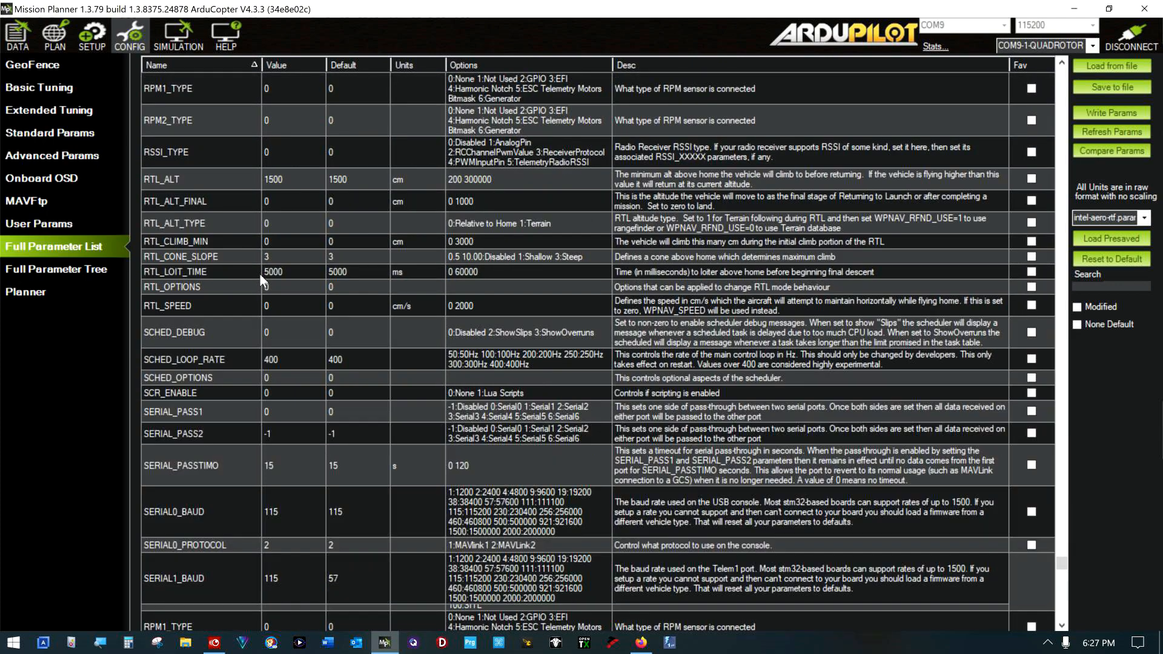
key("Page_Down")
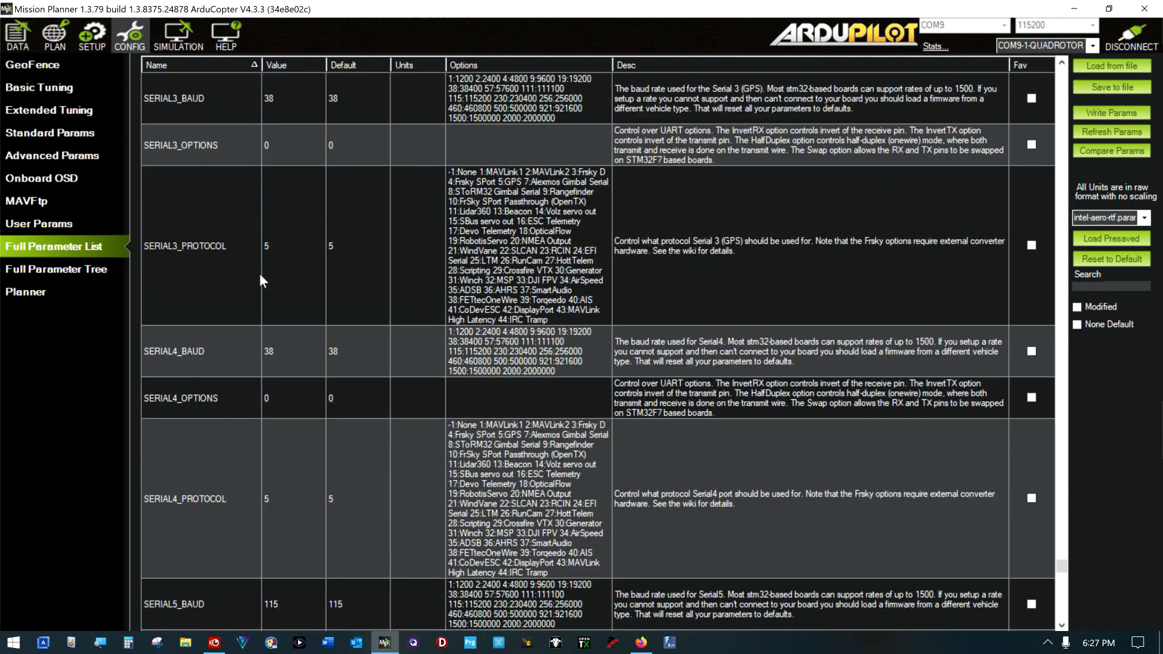
key("Page_Down")
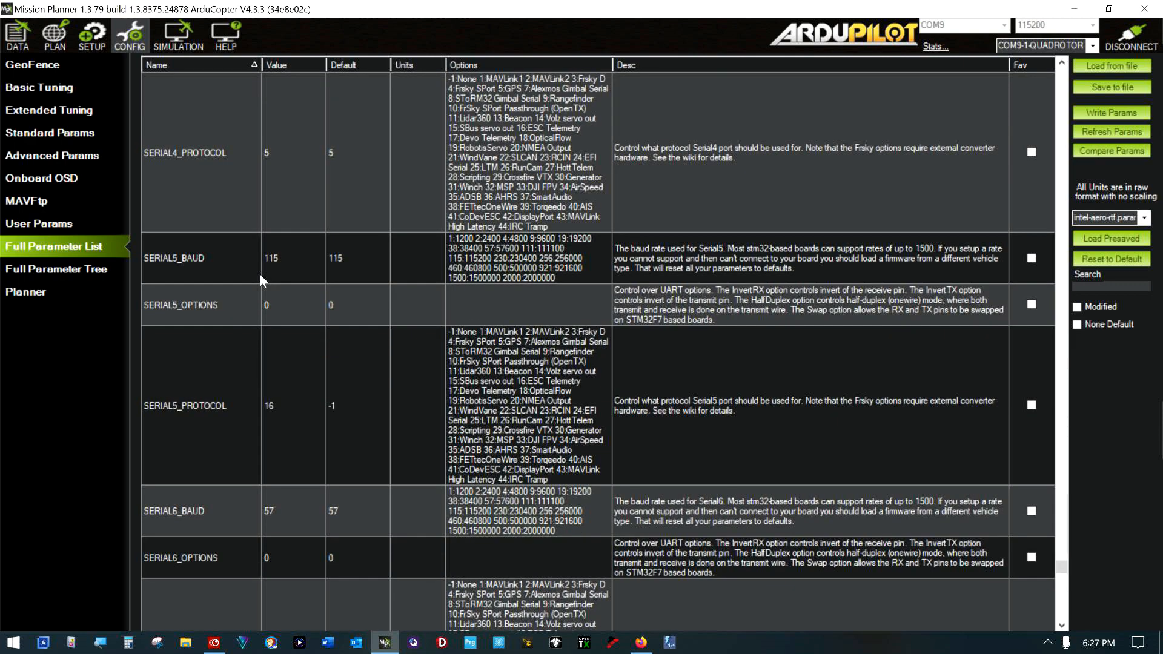
- Examine the SERIAL8 settings and the SERVO_BLH BLHeli parameters, continuing to the SERVO1 and SERVO10 entries
key("Page_Down")
key("Page_Down")
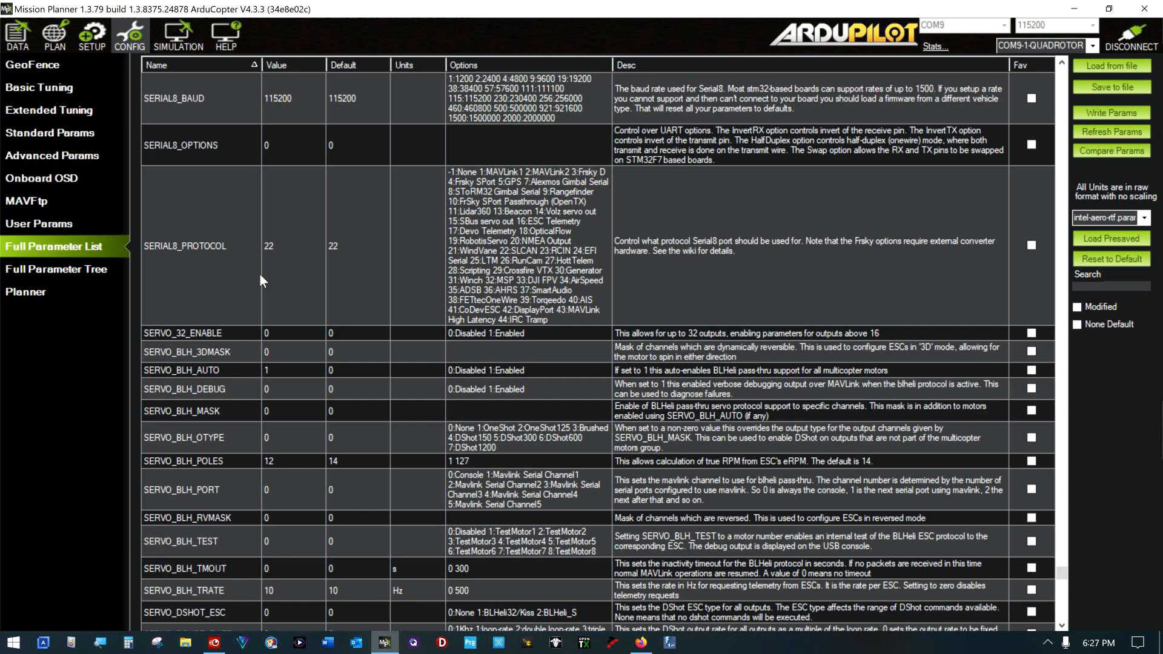
key("Page_Down")
key("Page_Down")
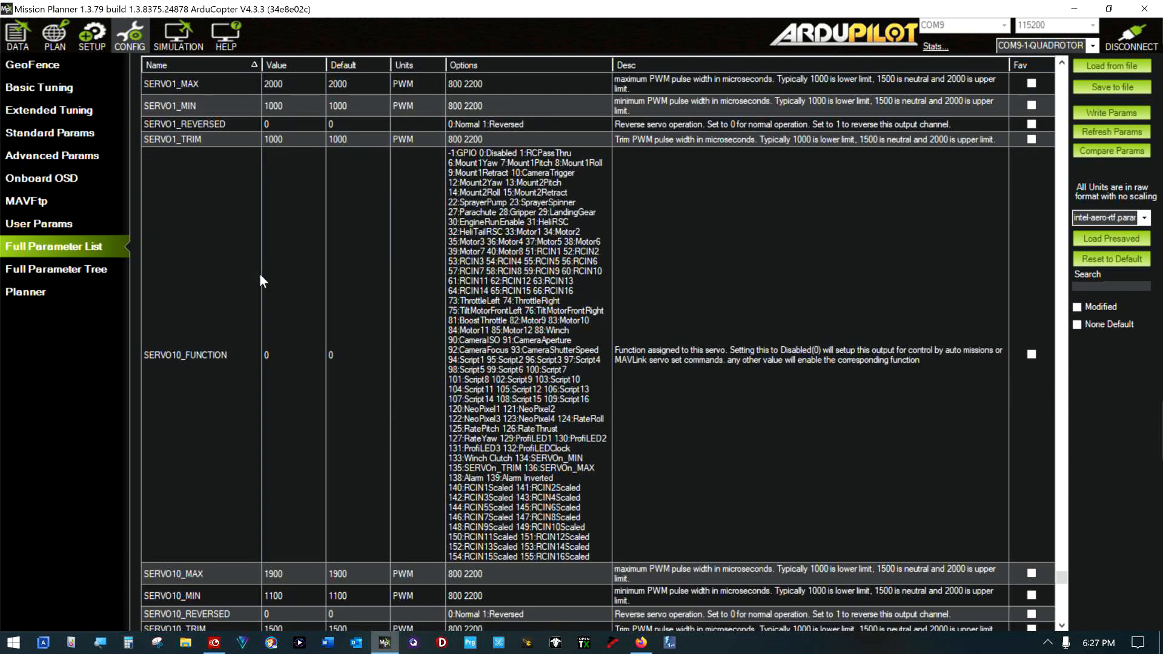
- Page through the function, limit, reverse and trim parameters of the remaining SERVO outputs
key("Page_Down")
key("Page_Down")
key("Page_Down")
key("Page_Down")
key("Page_Down")
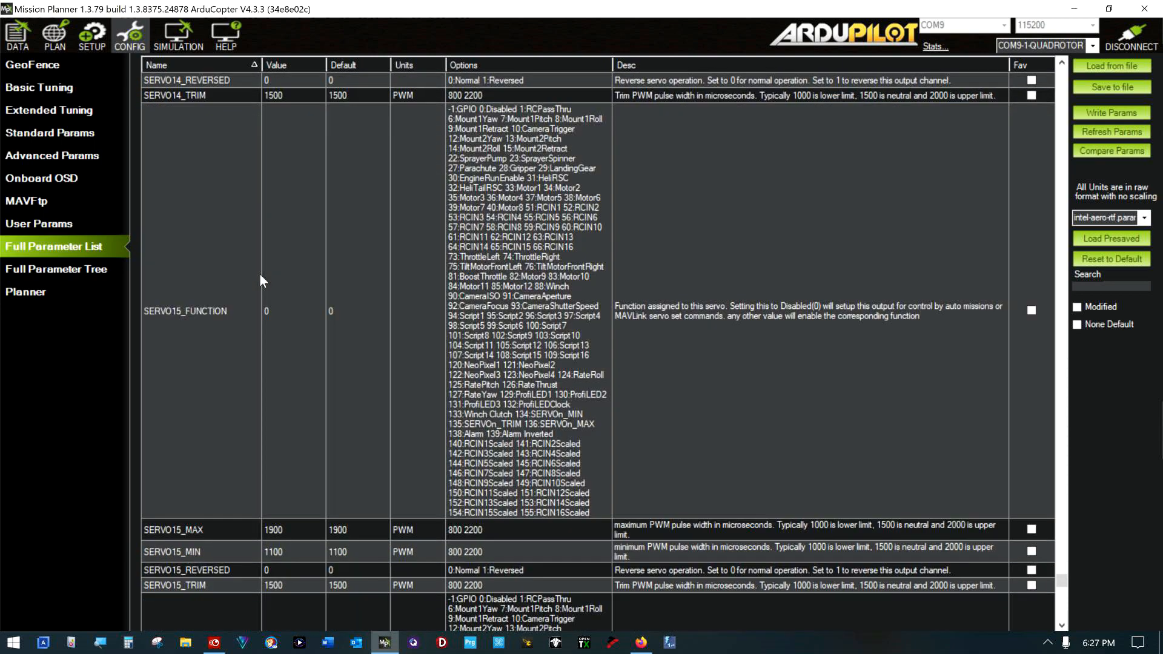
key("Page_Down")
key("Page_Down")
key("Page_Down")
key("Page_Down")
key("Page_Down")
key("Page_Down")
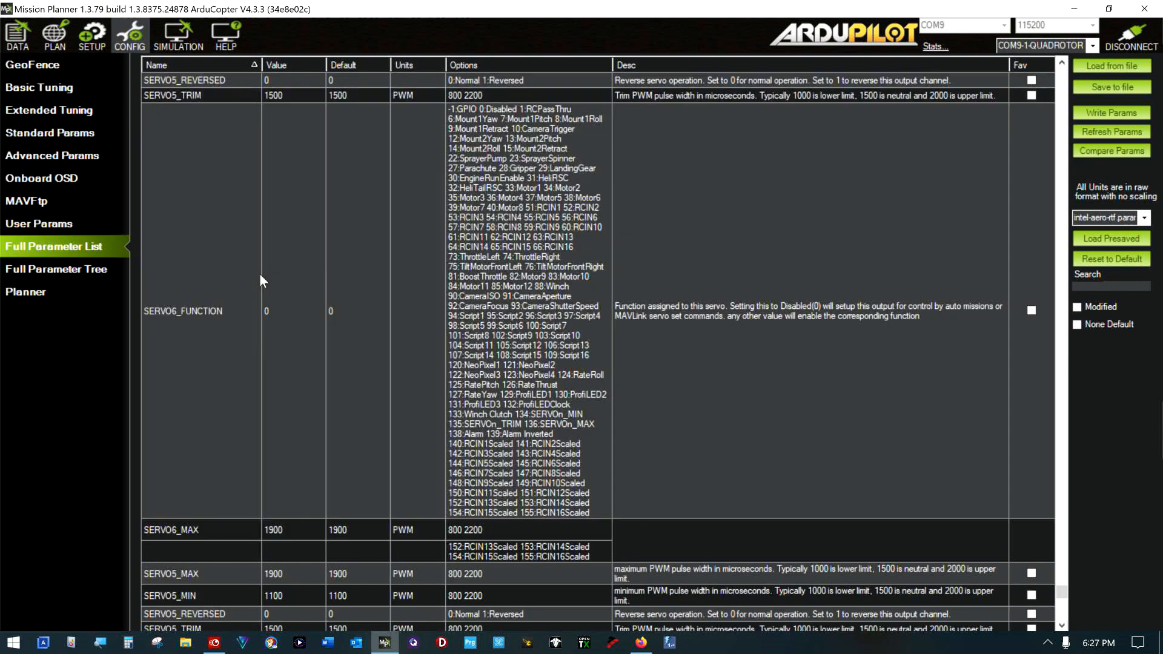
key("Page_Down")
key("Page_Down")
key("Page_Down")
key("Page_Down")
key("Page_Down")
- Review the SR stream rates and the STAT, TERRAIN, TUNE and WPNAV parameters through to ZIGZ_AUTO_ENABLE at the list's end
key("Page_Down")
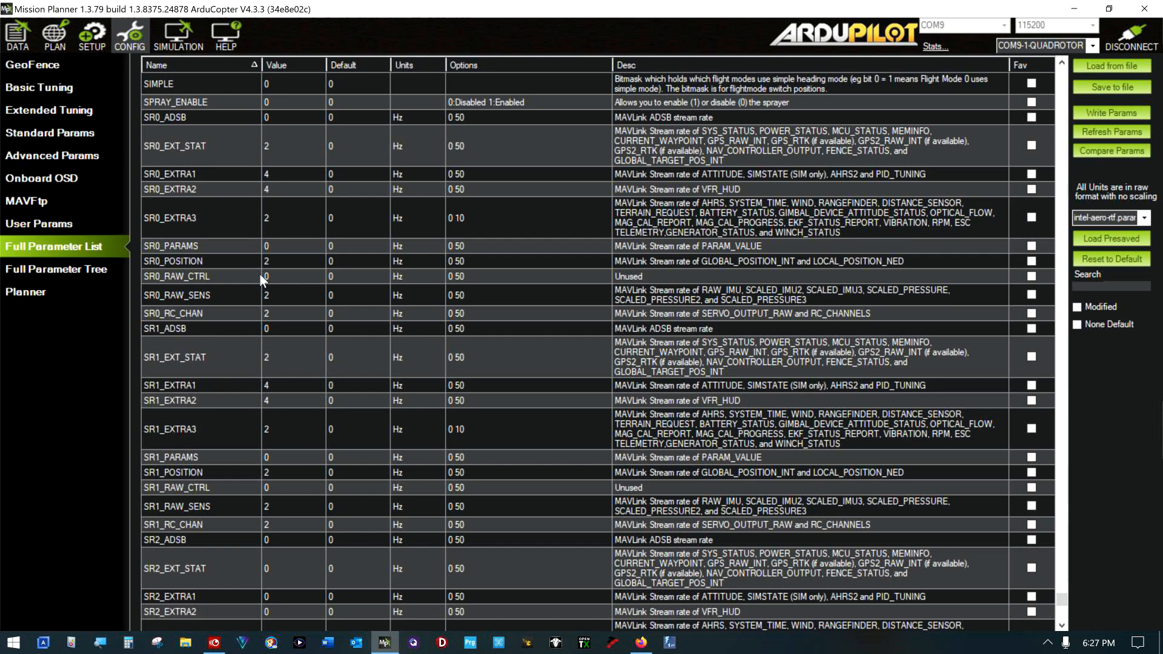
key("Page_Down")
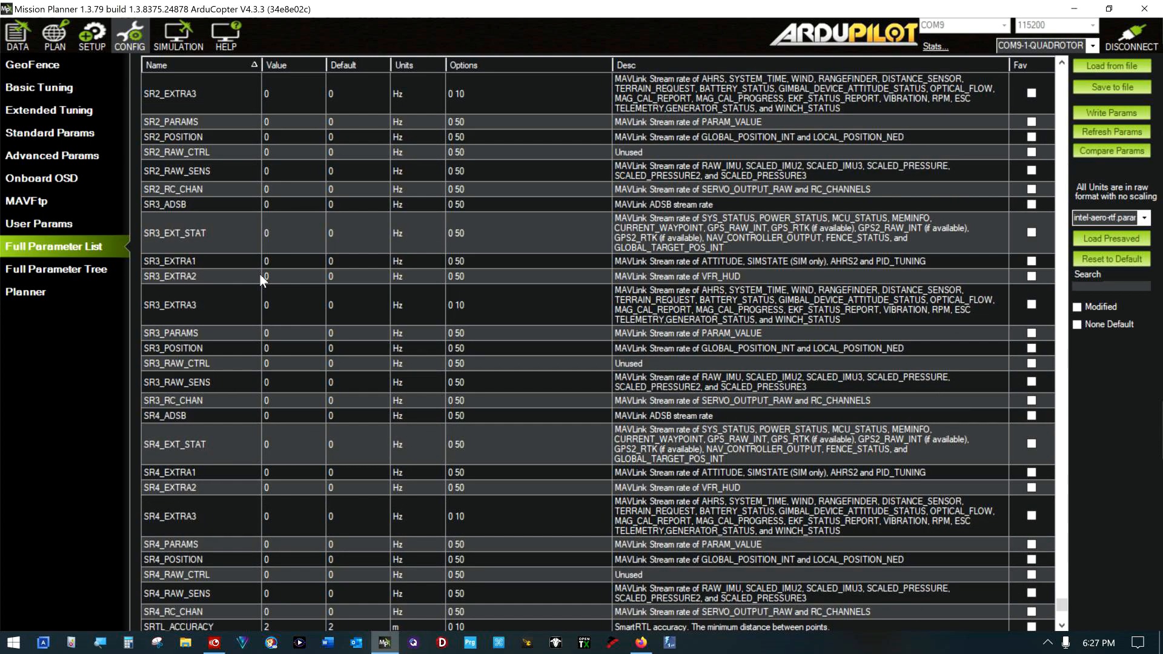
key("Page_Down")
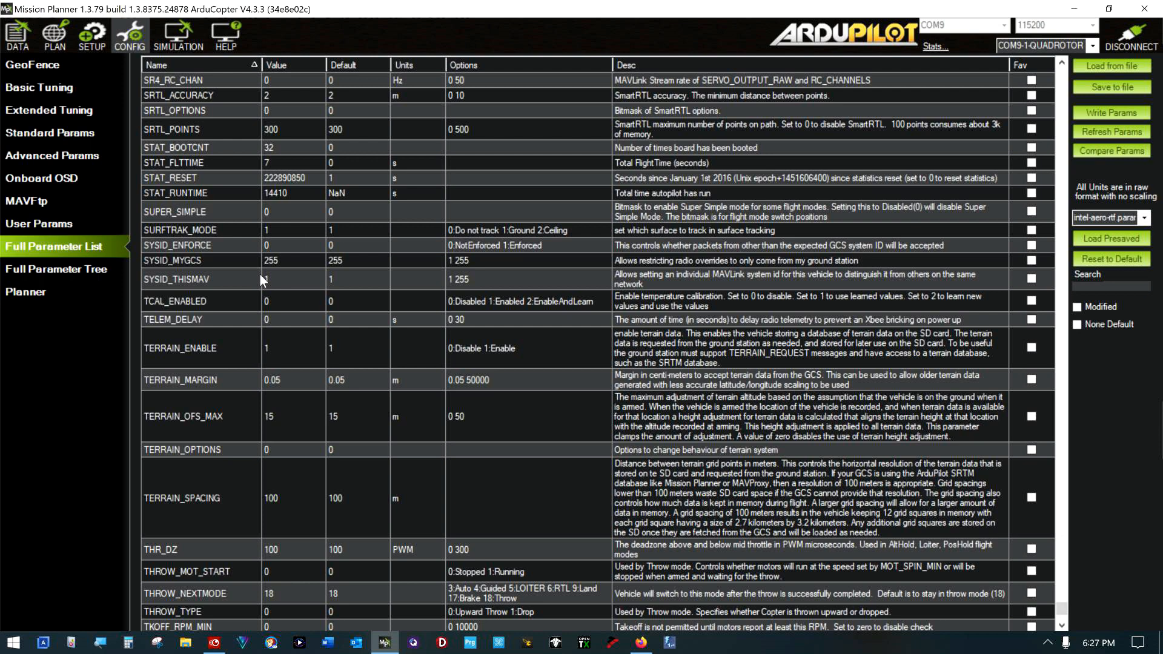
scroll(262, 280, "down", 6)
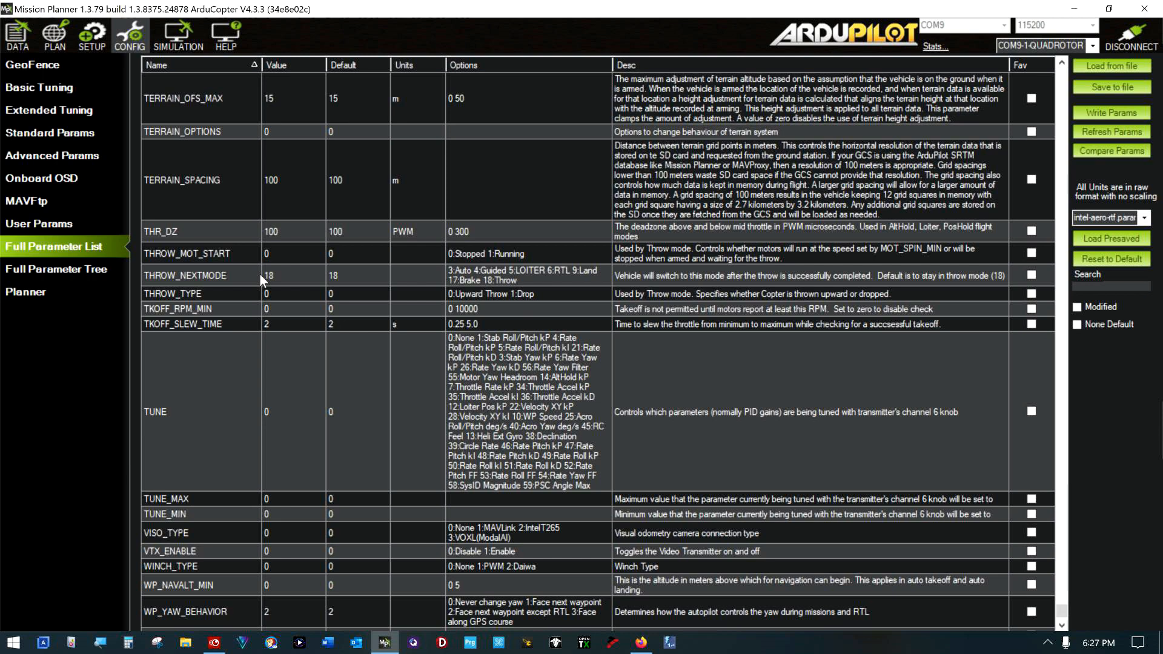
scroll(261, 280, "down", 3)
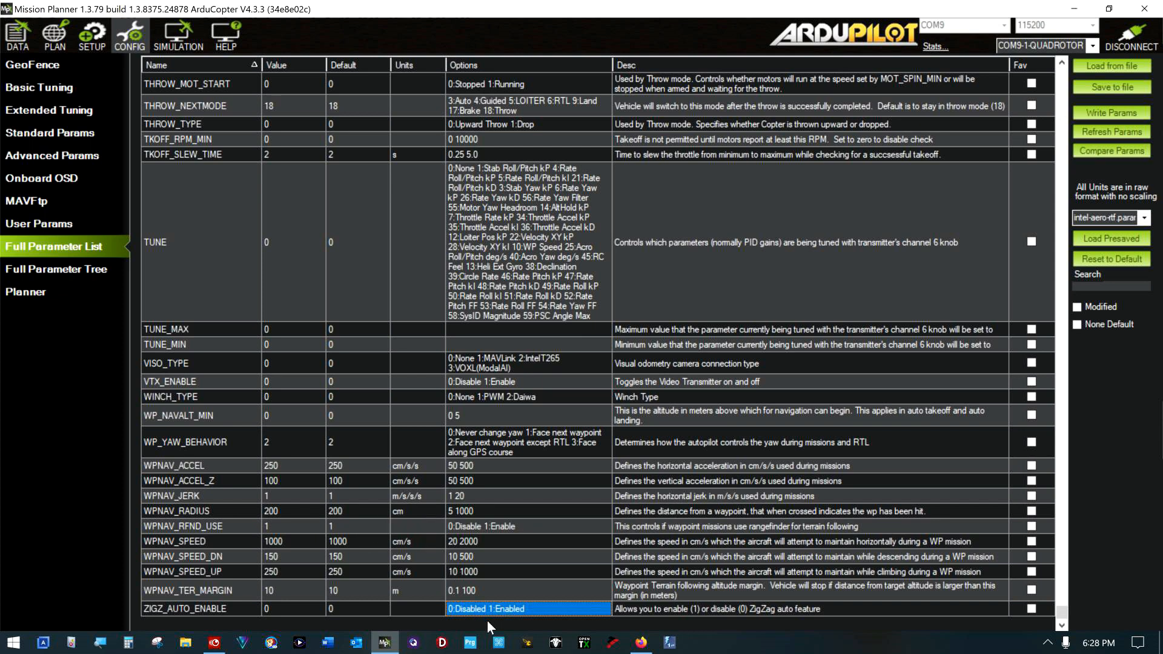
- Switch to Firefox, search the web for "convert cm to feet" and convert 200 centimeters to feet
left_click(646, 646)
left_click(221, 17)
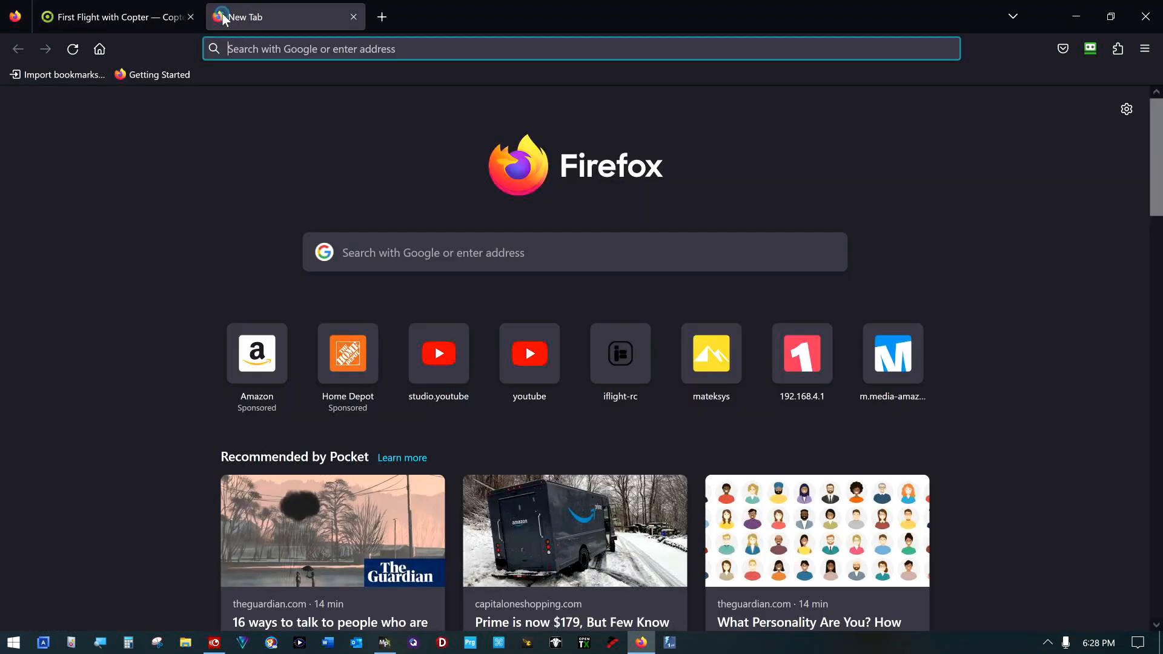
type("con")
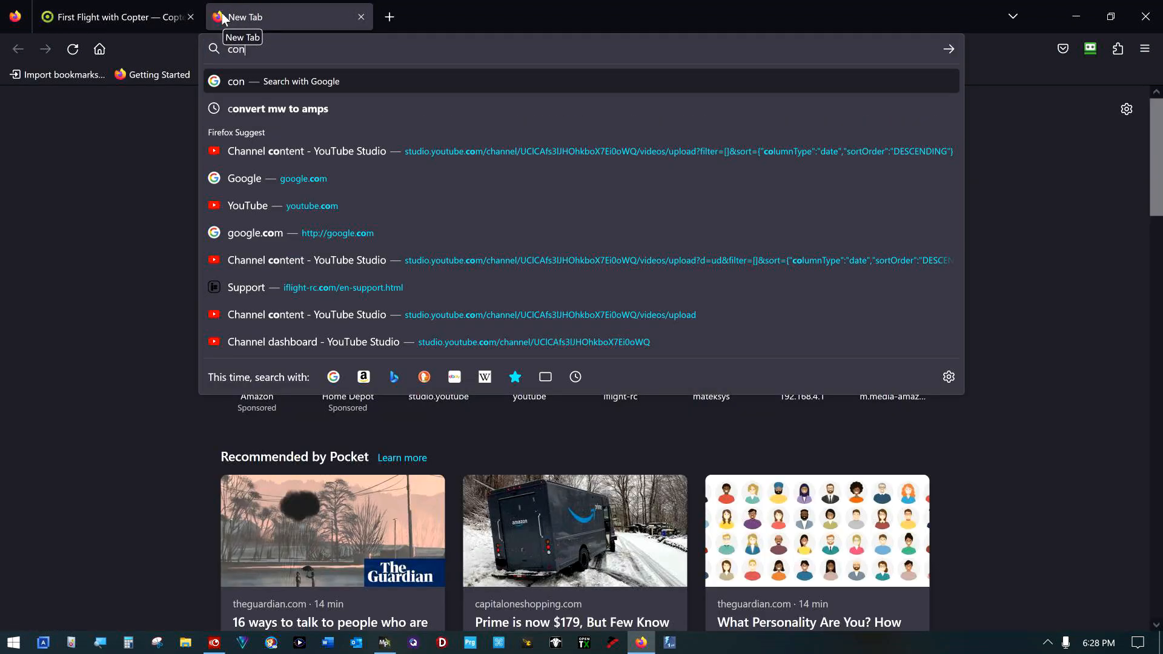
type("vert c")
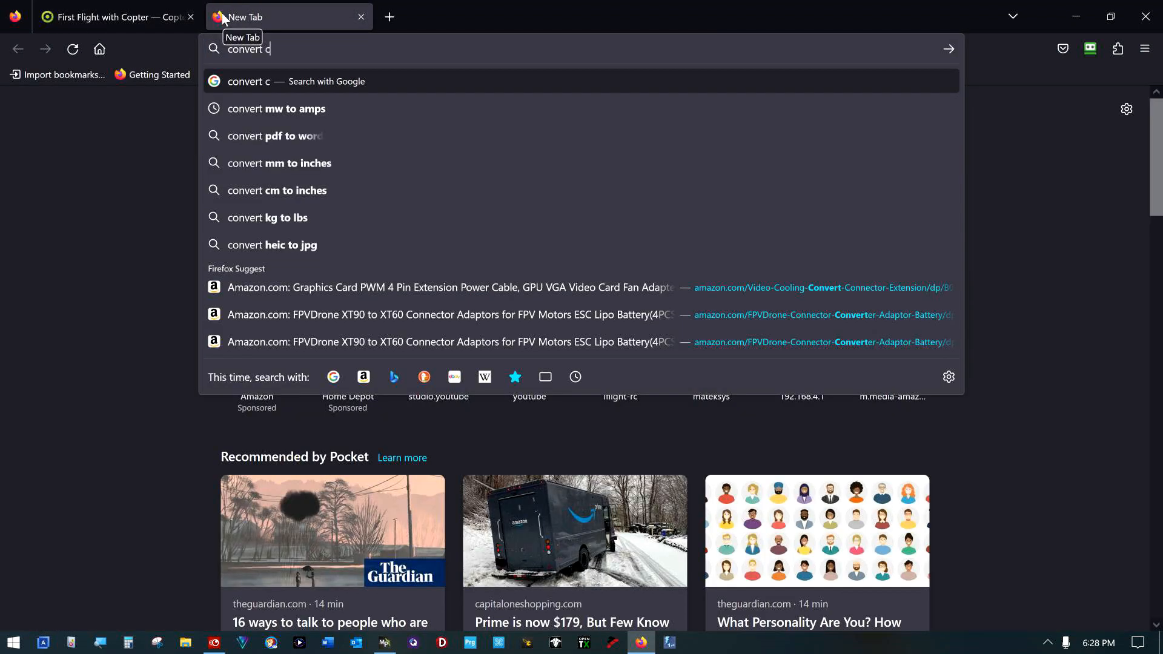
type("m to in")
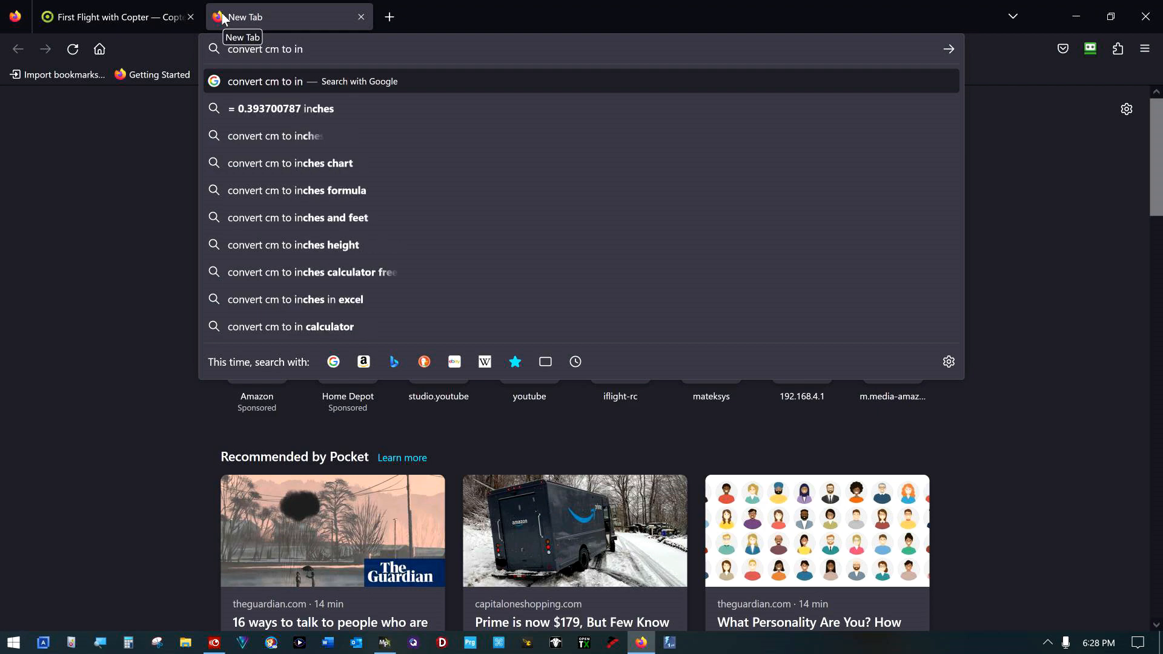
key("BackSpace")
key("BackSpace")
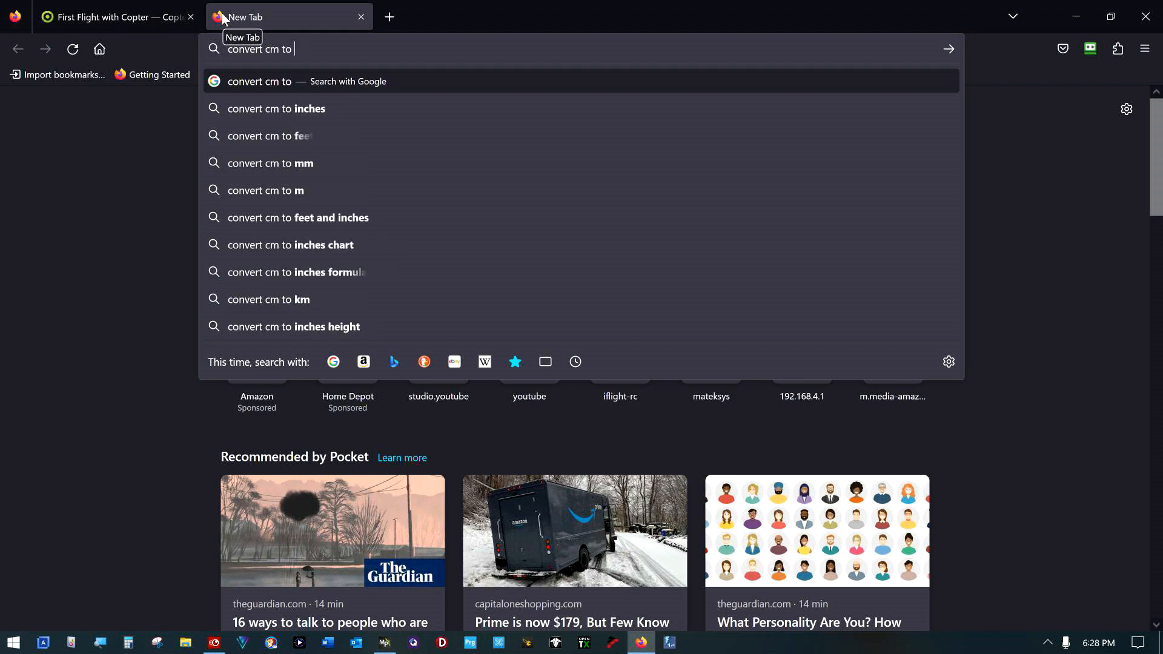
type("feet")
key("Return")
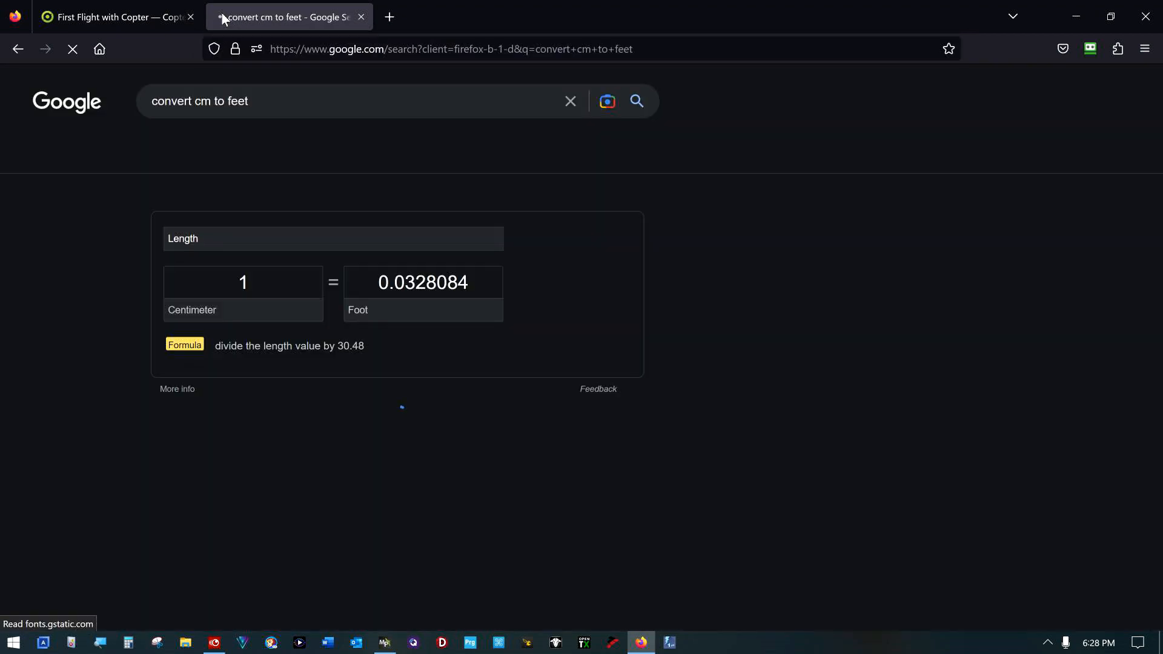
left_click(276, 282)
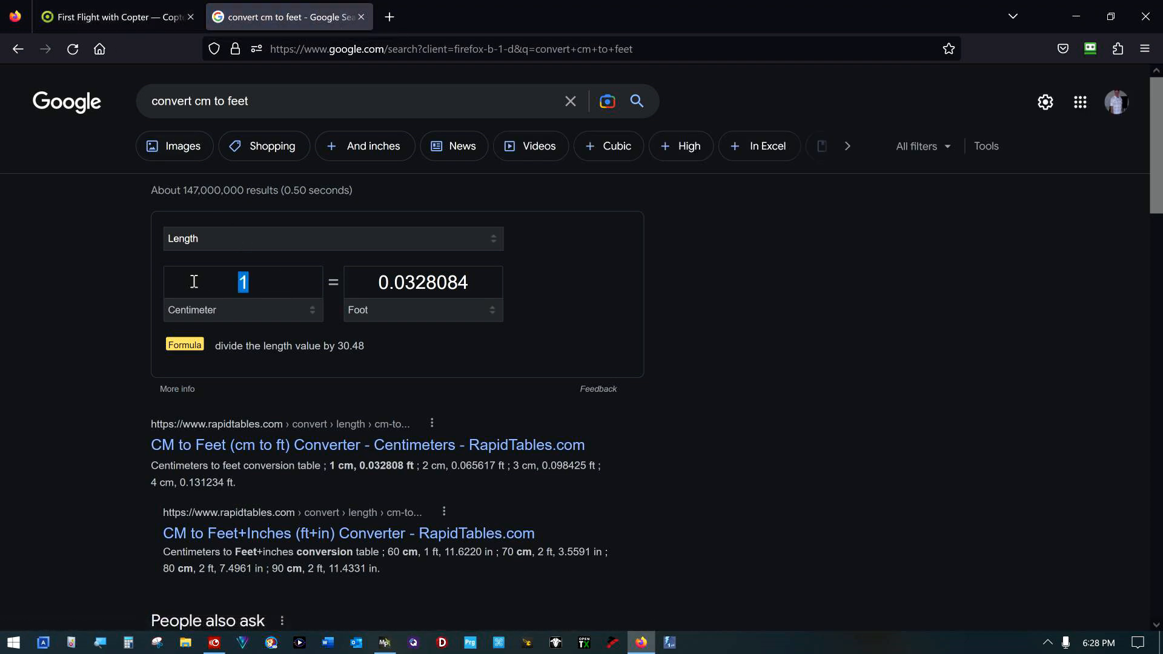
type("200")
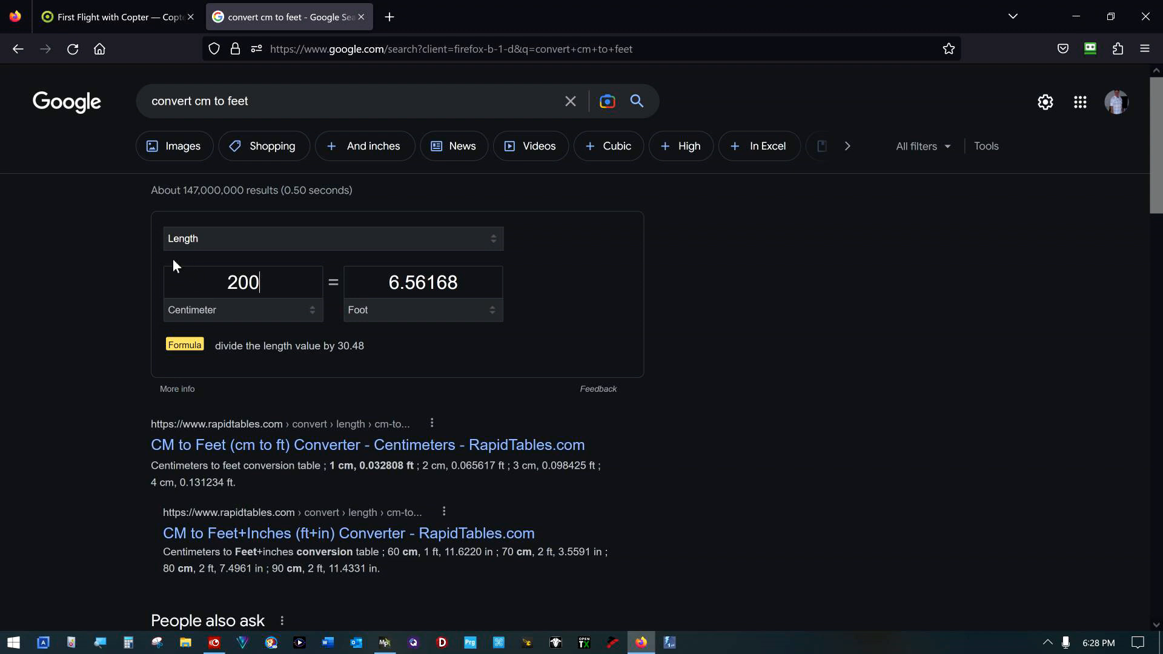
- Return to Mission Planner, select the WPNAV_RADIUS value and look back over the TUNE, TERRAIN and SR parameters
left_click(385, 643)
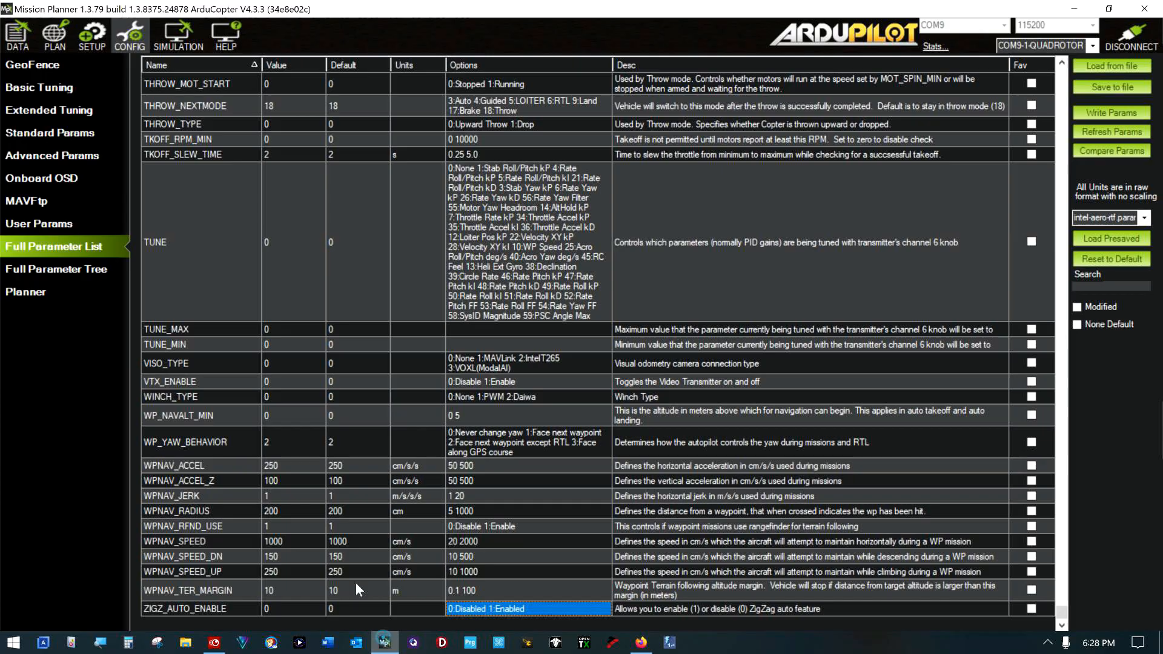
left_click(275, 510)
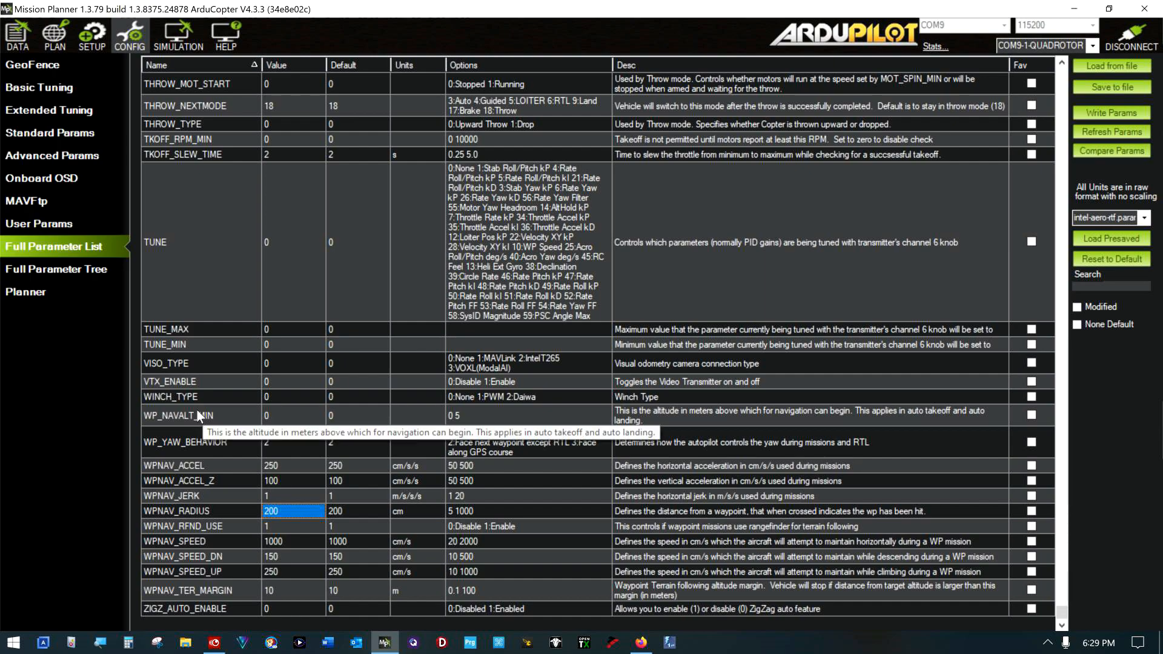
scroll(213, 358, "up", 1)
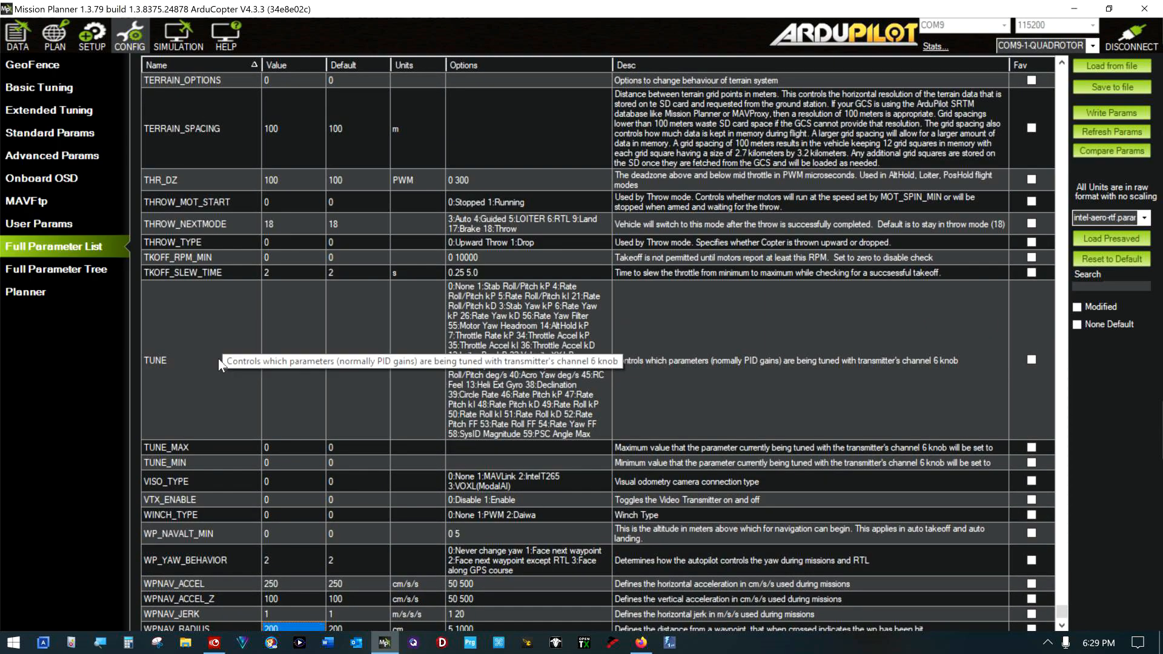
scroll(218, 358, "down", 1)
scroll(218, 358, "up", 12)
scroll(217, 362, "up", 10)
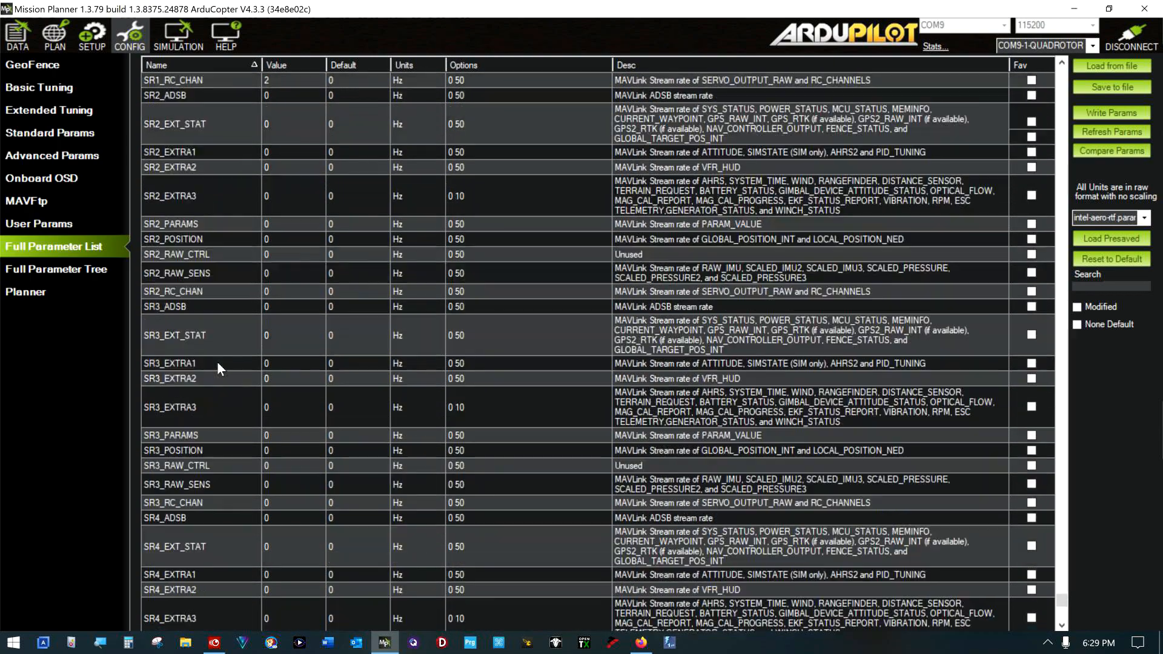
- Write the parameters to the autopilot and save the list to file, overwriting Chimera7 4.3.3.param in the Chimera7 folder
left_click(1111, 110)
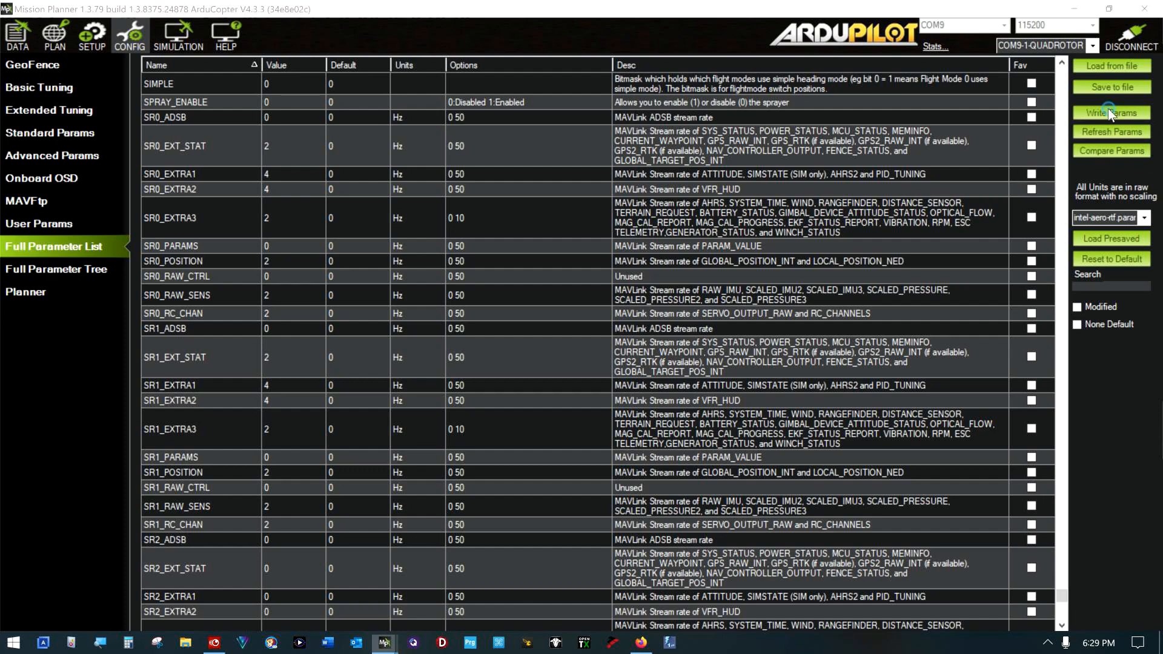
left_click(647, 336)
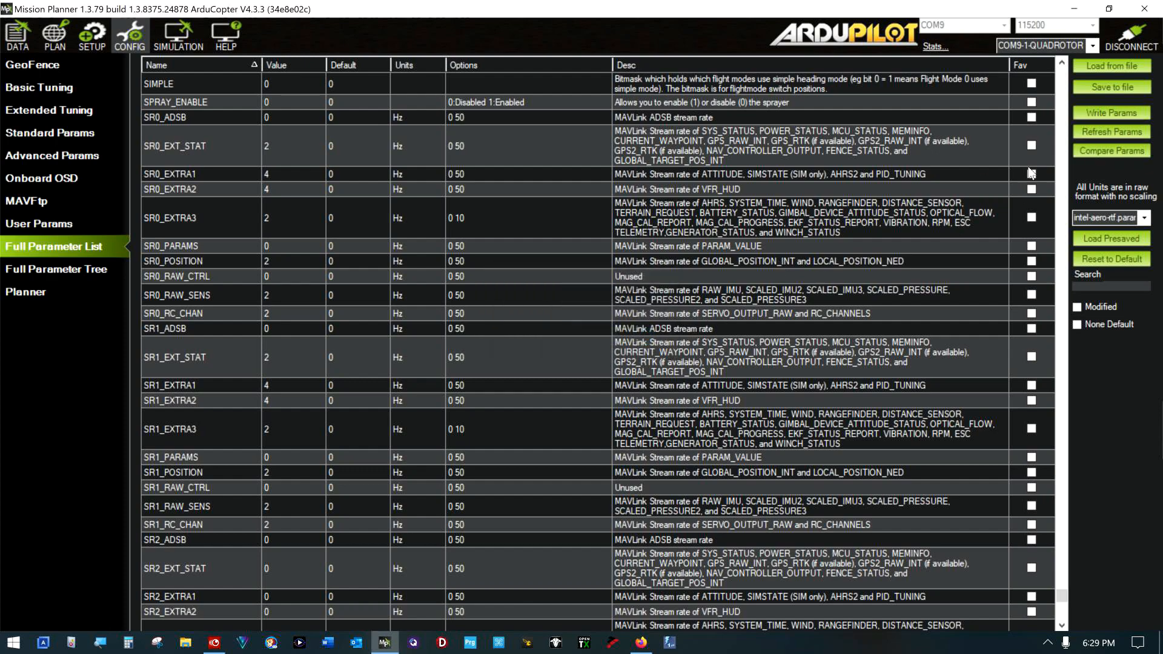
left_click(1094, 89)
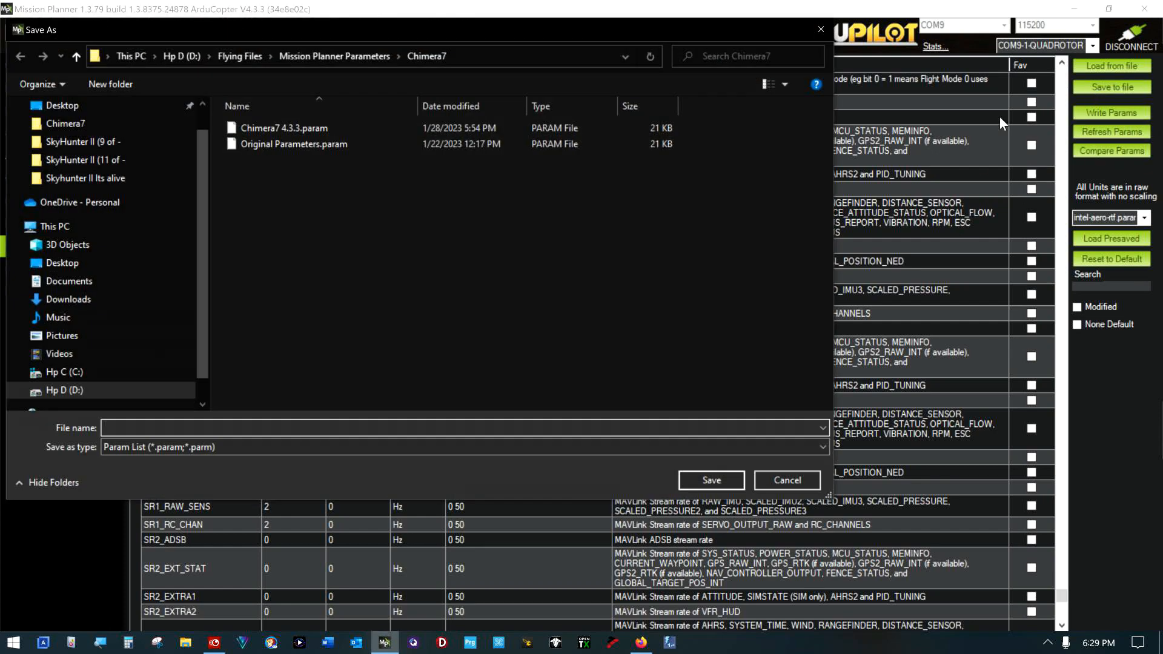
left_click(356, 125)
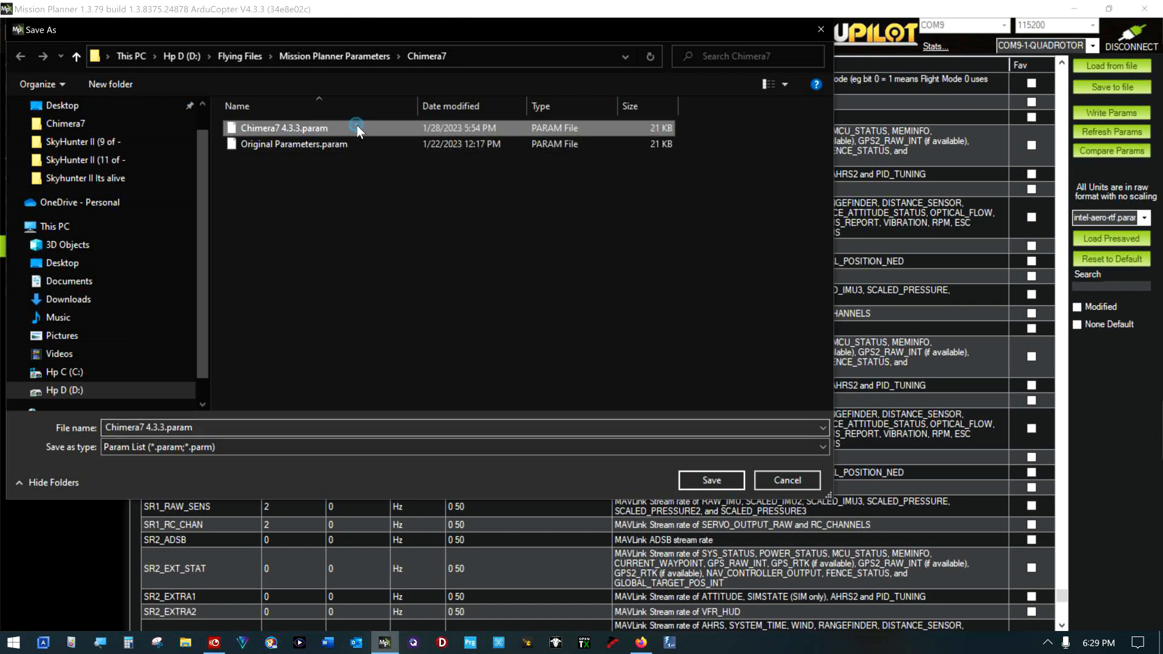
left_click(700, 481)
left_click(618, 324)
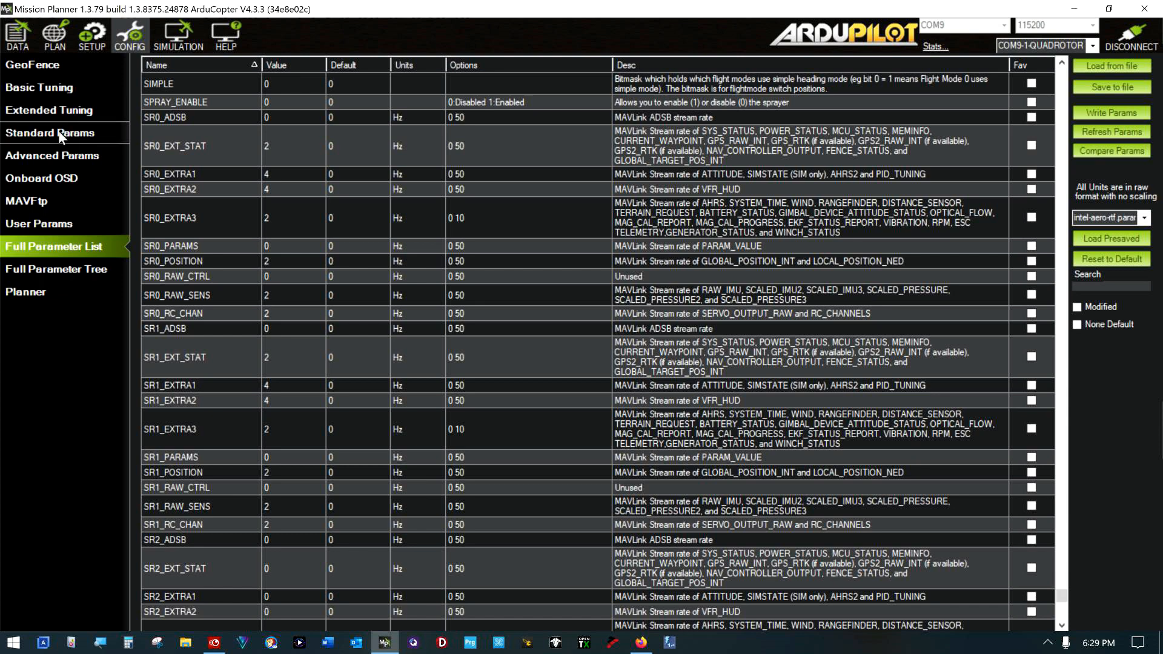
- View the Basic Tuning and Onboard OSD configuration pages and the Flight Modes page in the mandatory hardware setup
left_click(44, 89)
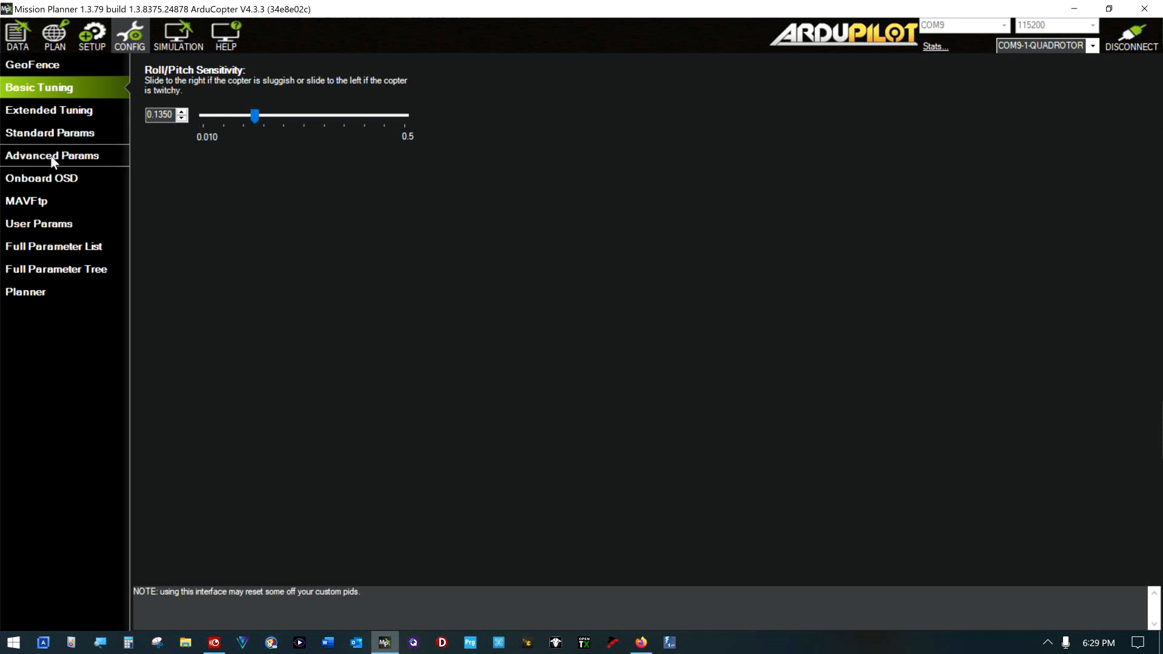
left_click(45, 177)
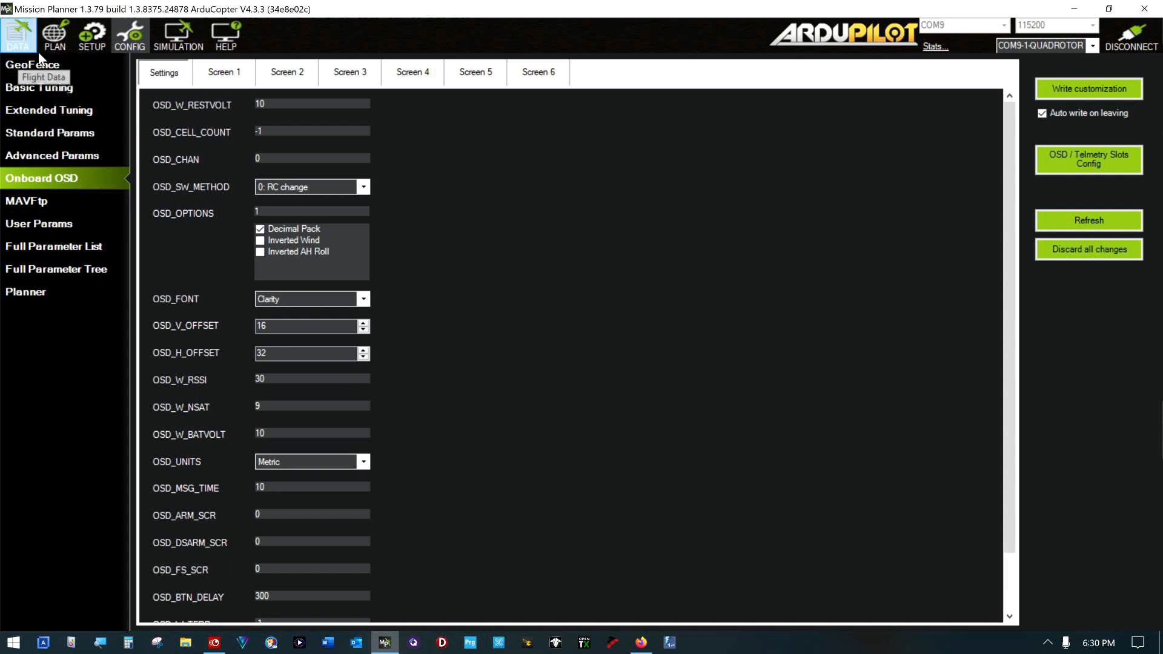
left_click(92, 40)
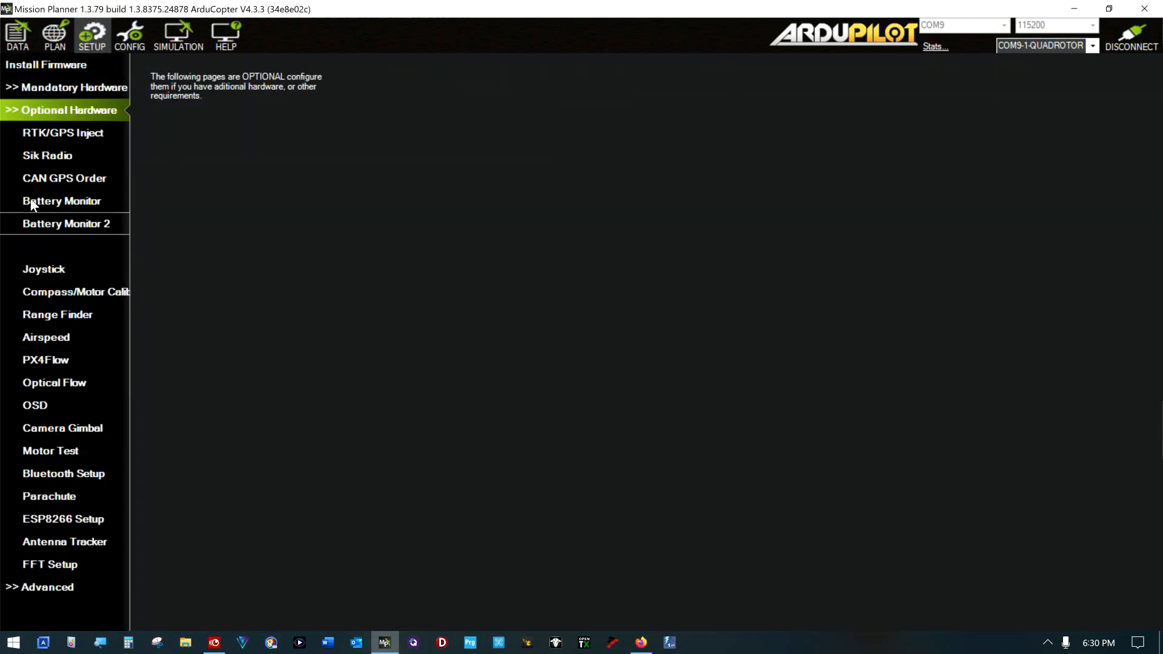
left_click(11, 112)
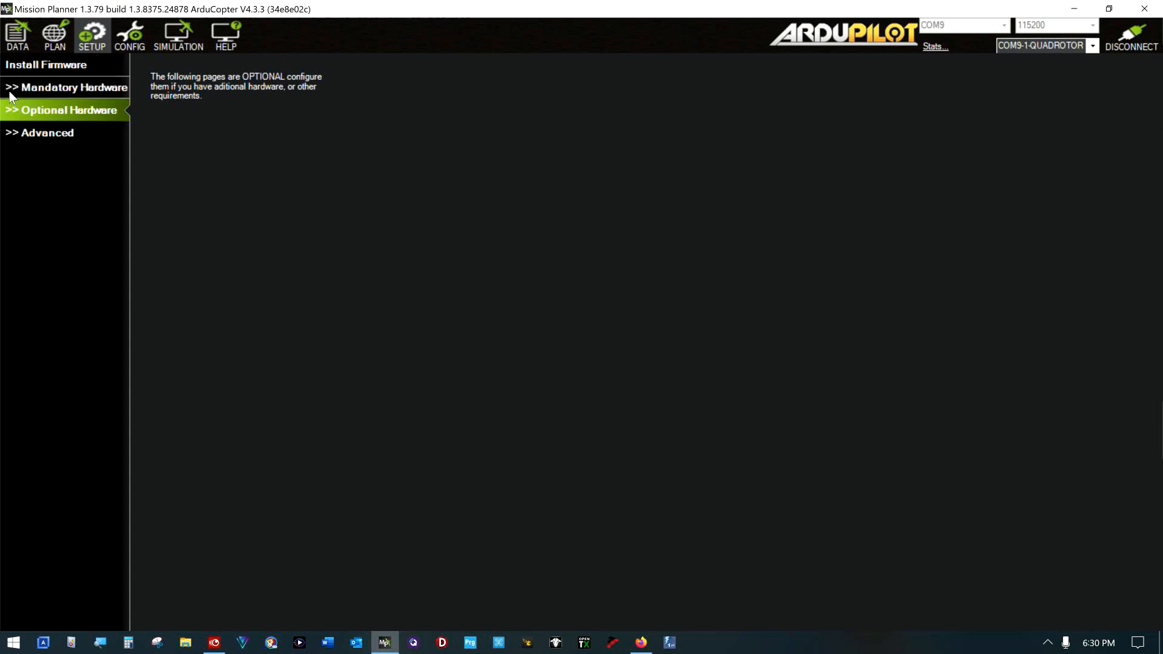
left_click(9, 94)
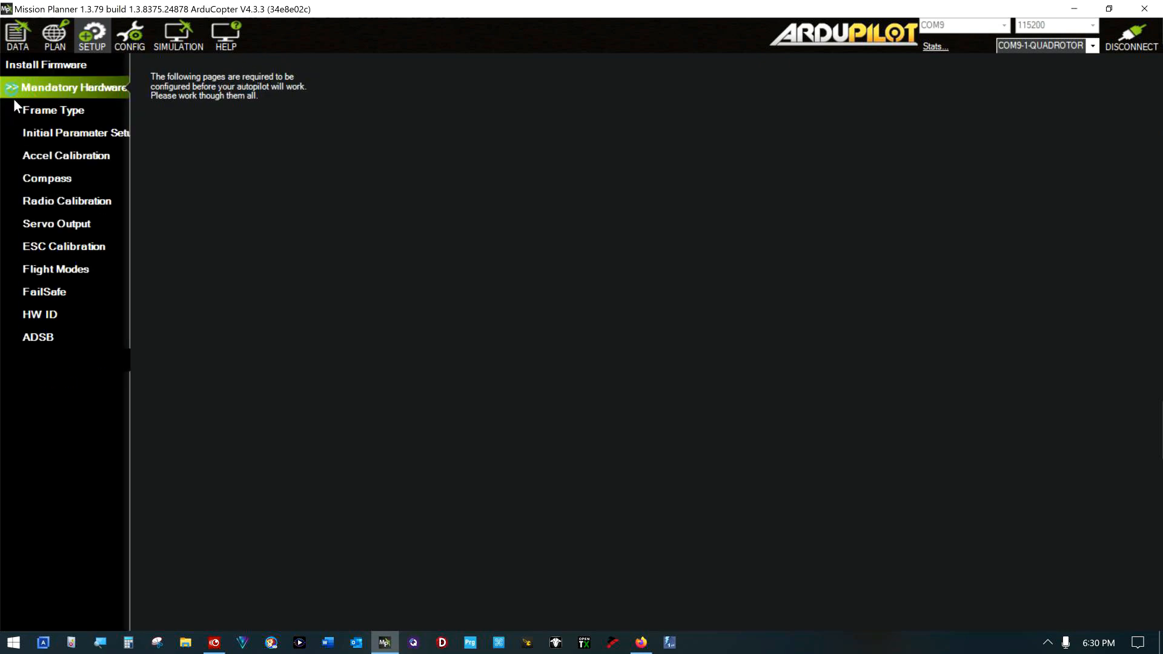
left_click(98, 277)
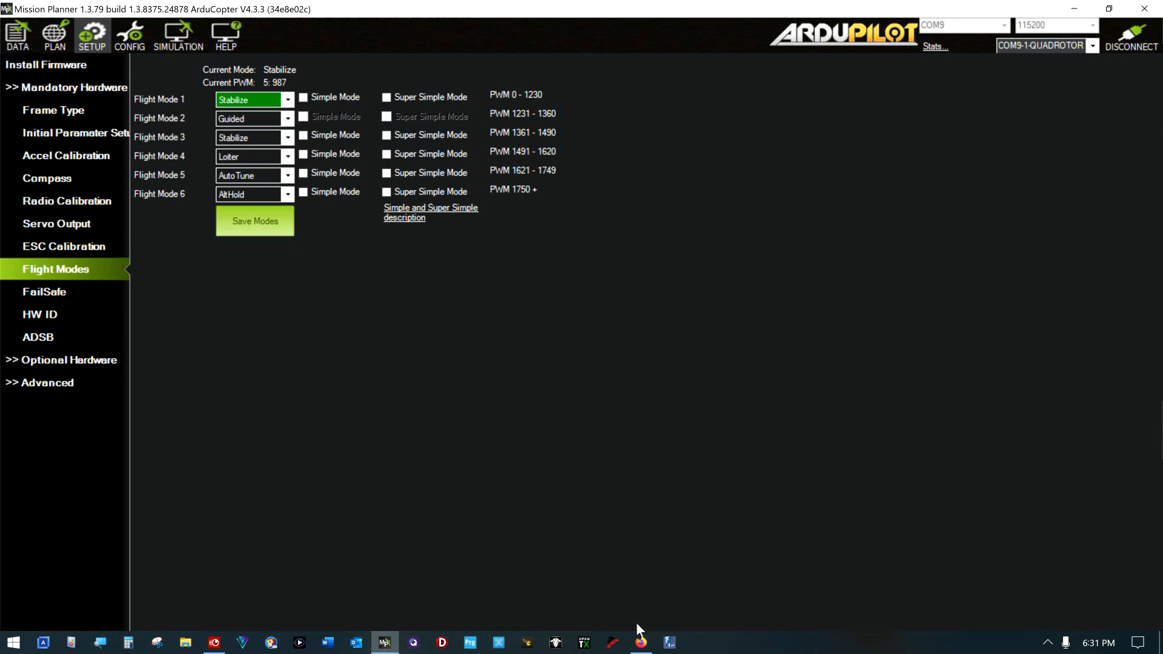
- Switch to Firefox and show ArduPilot's "First Flight with Copter" documentation page with its list of links
left_click(641, 642)
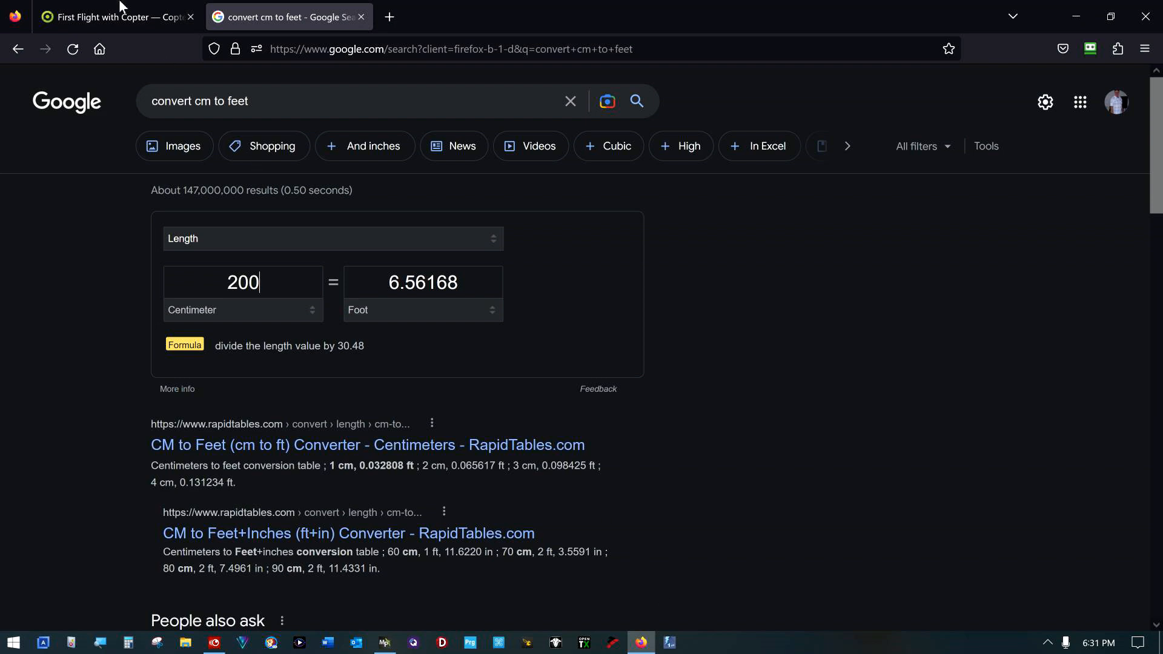
left_click(103, 18)
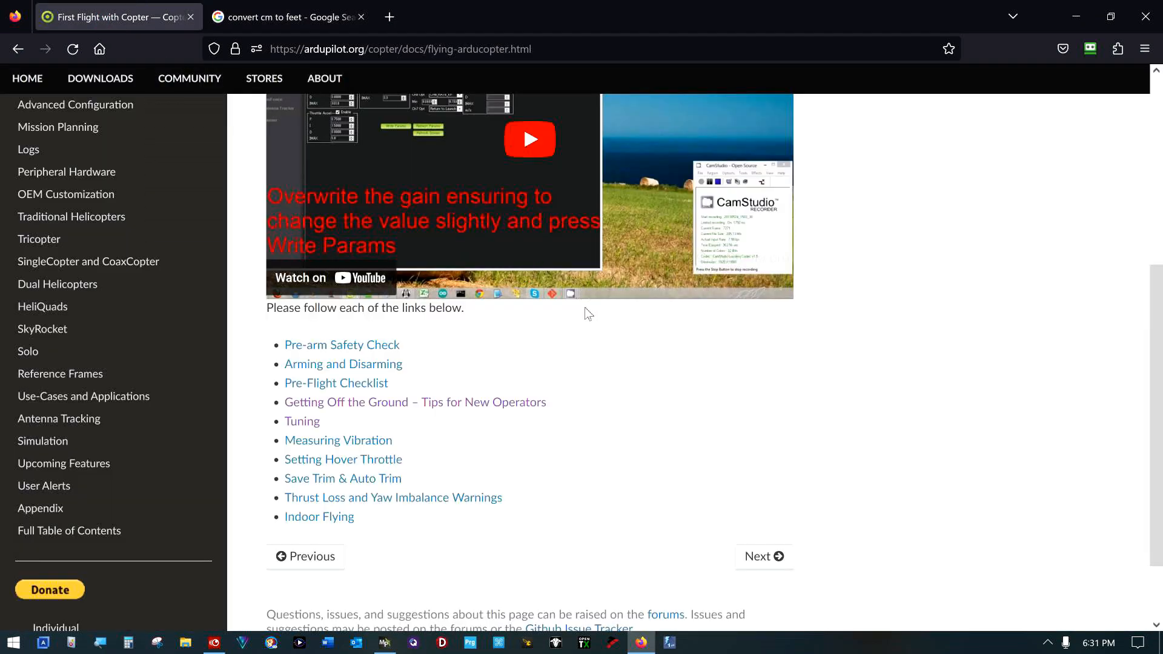